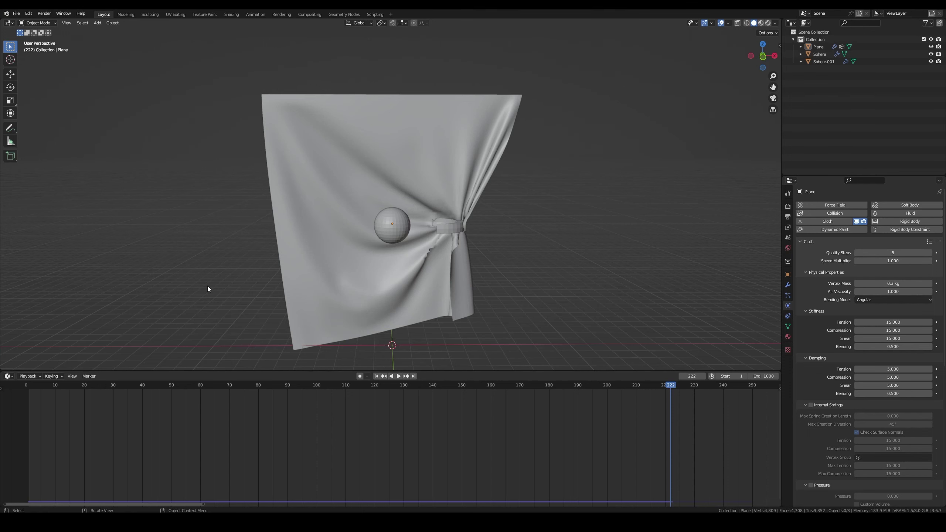
# - Shade the sphere smooth
pyautogui.moveTo(503, 260)
pyautogui.mouseDown(button='middle')
pyautogui.moveTo(342, 192)
pyautogui.moveTo(304, 210)
pyautogui.moveTo(450, 198)
pyautogui.moveTo(405, 189)
pyautogui.mouseUp(button='middle')
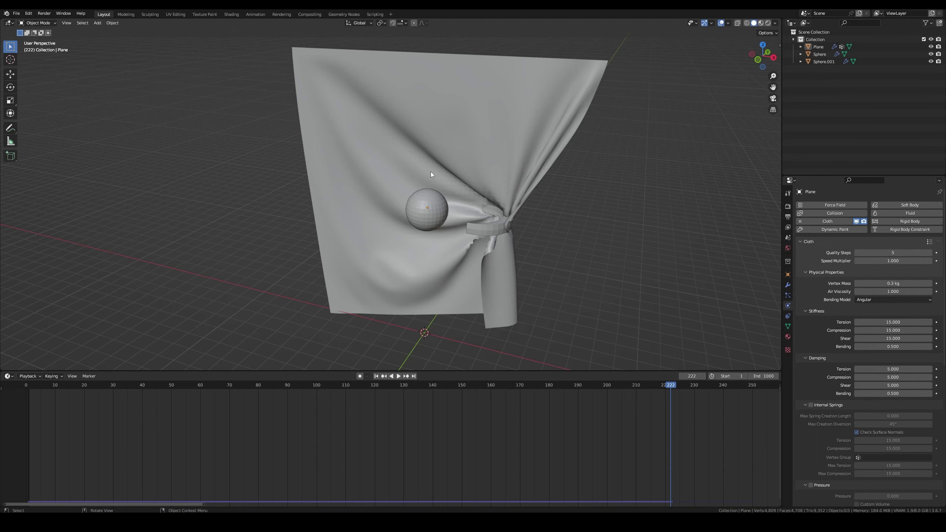
pyautogui.click(411, 177)
pyautogui.moveTo(411, 178); pyautogui.dragTo(292, 151, button='middle')
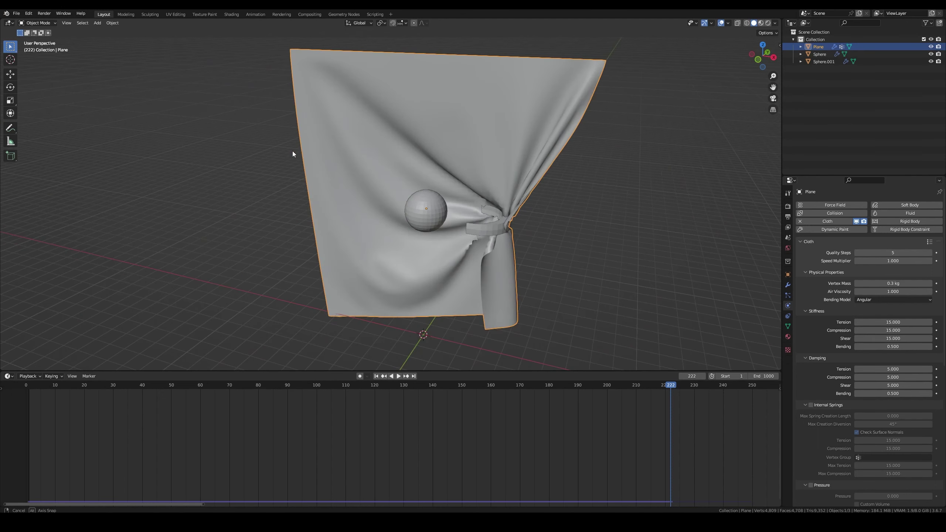
pyautogui.click(410, 205)
pyautogui.rightClick(415, 204)
pyautogui.click(415, 204)
pyautogui.moveTo(511, 187); pyautogui.dragTo(626, 130, button='middle')
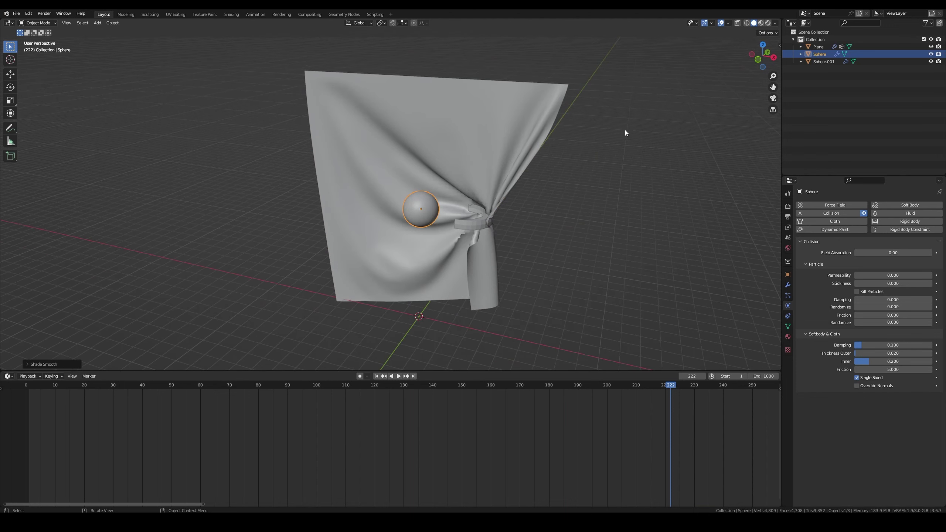
# - Create a new collection, Collection 2, under Scene Collection and make it active
pyautogui.click(480, 159)
pyautogui.moveTo(481, 159); pyautogui.dragTo(572, 197, button='middle')
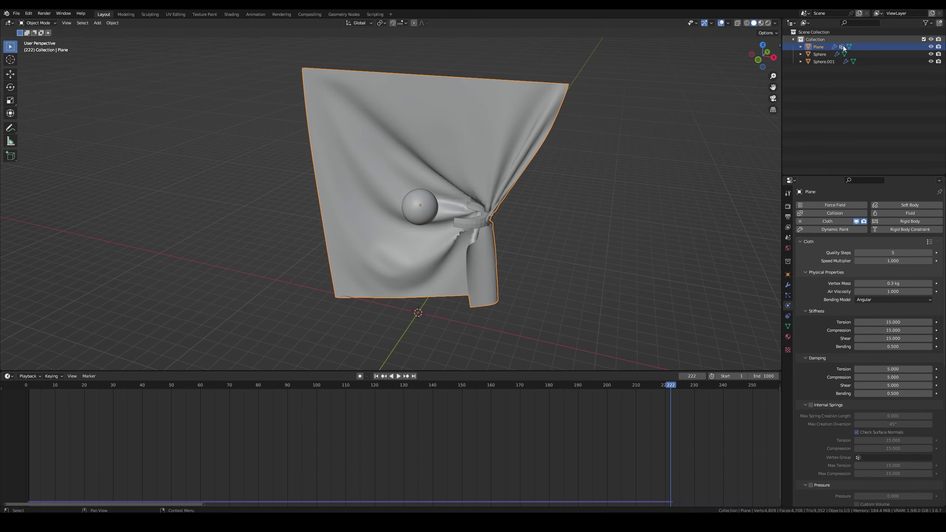
pyautogui.click(814, 40)
pyautogui.rightClick(816, 32)
pyautogui.click(816, 37)
pyautogui.click(817, 69)
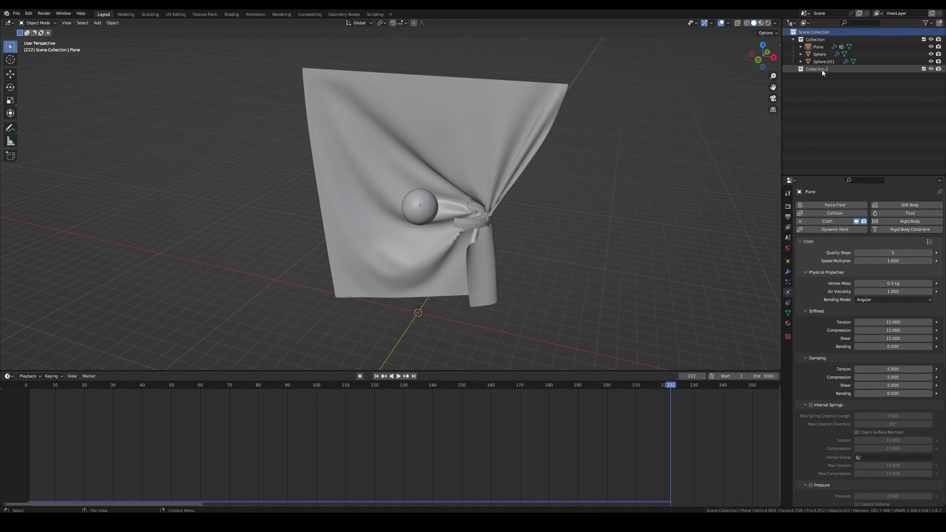
pyautogui.click(98, 25)
pyautogui.moveTo(118, 31)
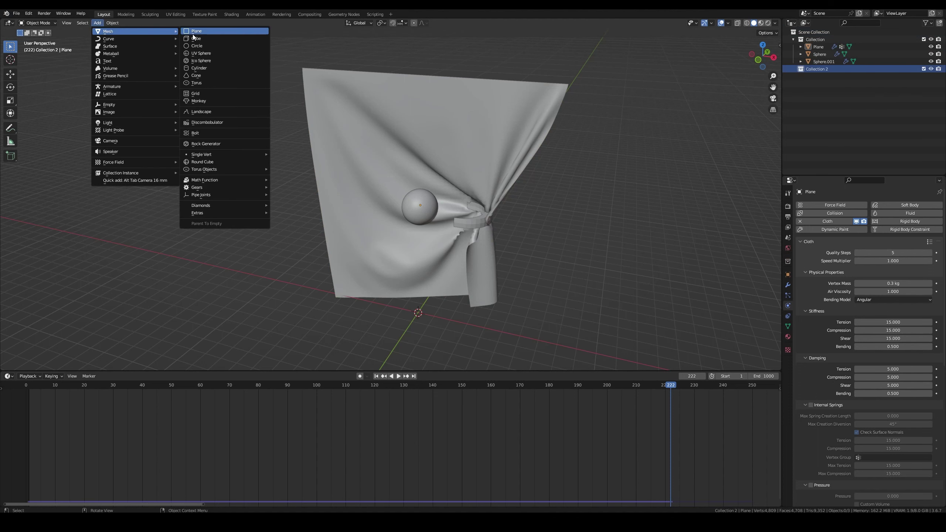
# - Add a plane, scale it up, rotate it 90° on X to stand upright and move it along Y
pyautogui.click(194, 34)
pyautogui.scroll(-2, 460, 209)
pyautogui.press('s')
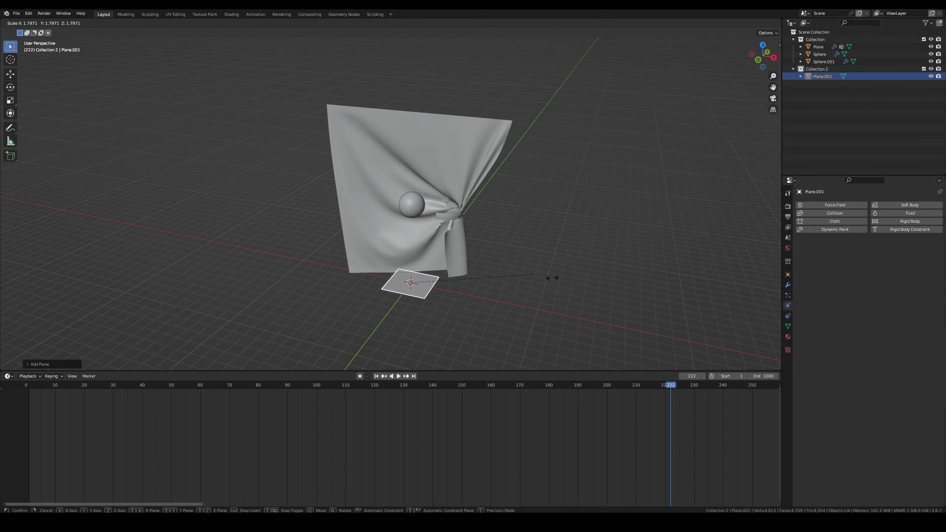
pyautogui.click(373, 220)
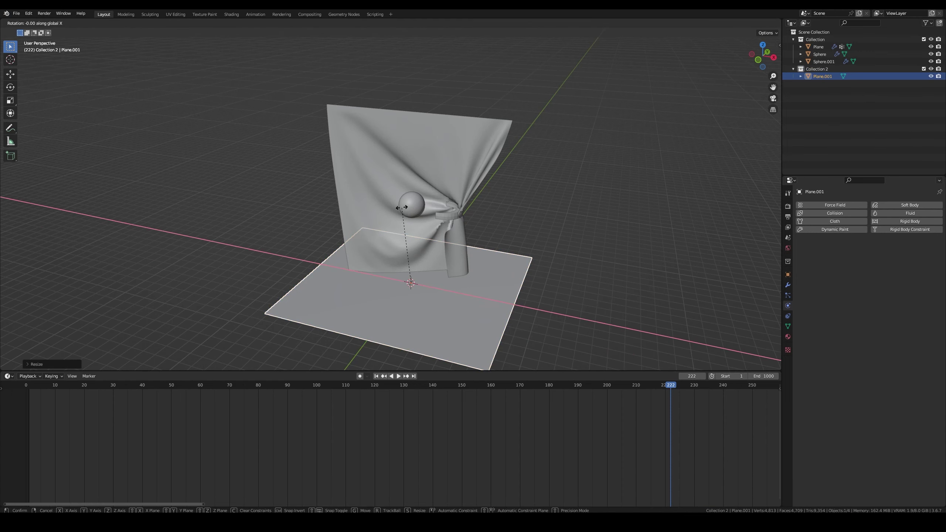
pyautogui.write('rx90')
pyautogui.press('Return')
pyautogui.press('g')
pyautogui.press('y')
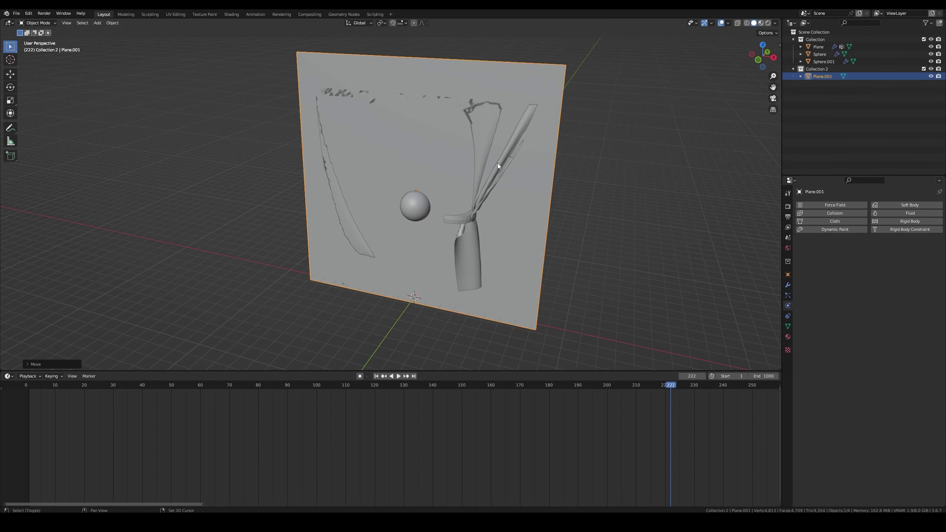
pyautogui.click(523, 172)
# - Subdivide the plane's mesh four times in Edit Mode into a fine grid
pyautogui.press('Tab')
pyautogui.moveTo(523, 172); pyautogui.dragTo(527, 171, button='middle')
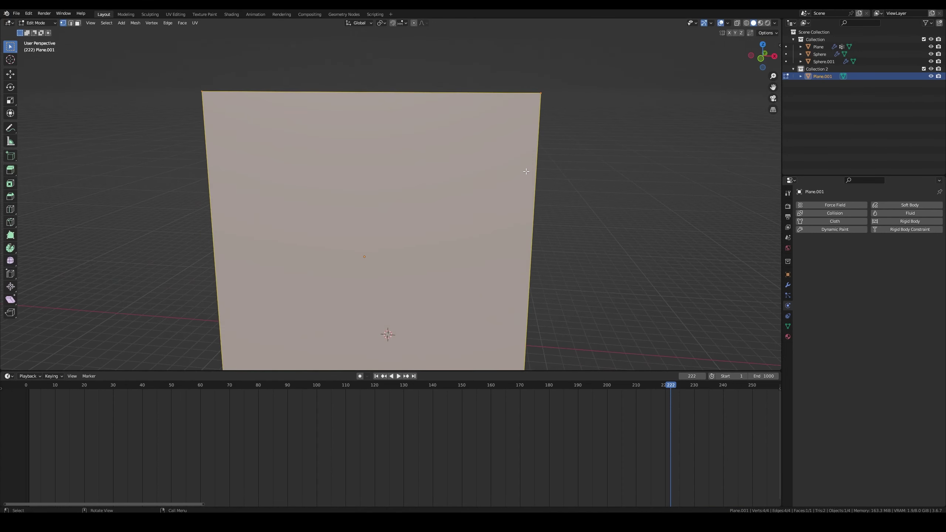
pyautogui.rightClick(526, 172)
pyautogui.click(526, 171)
pyautogui.rightClick(526, 172)
pyautogui.click(526, 171)
pyautogui.rightClick(527, 171)
pyautogui.click(526, 171)
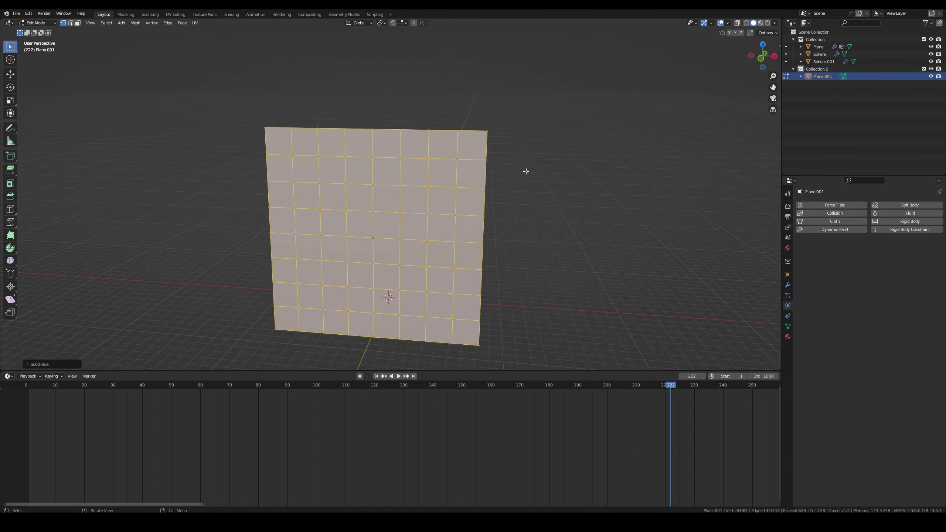
pyautogui.rightClick(526, 171)
pyautogui.click(526, 171)
pyautogui.press('Tab')
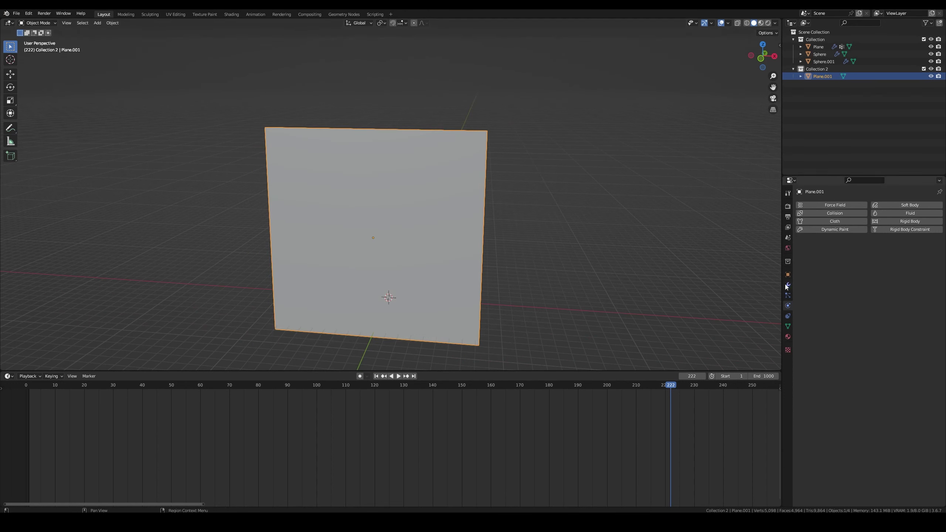
# - Add a Simple Subdivision Surface modifier at level 1 and enable Cloth physics on the plane
pyautogui.click(787, 285)
pyautogui.click(823, 205)
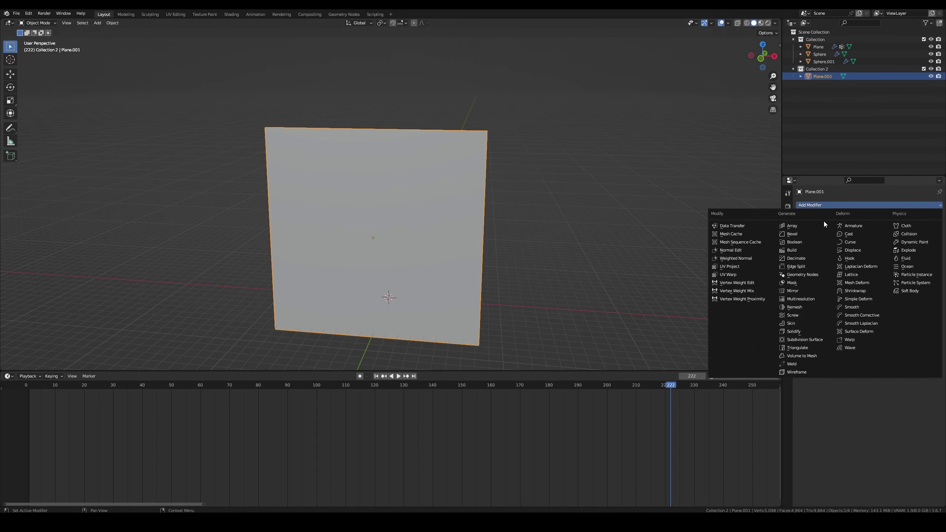
pyautogui.click(815, 340)
pyautogui.click(885, 228)
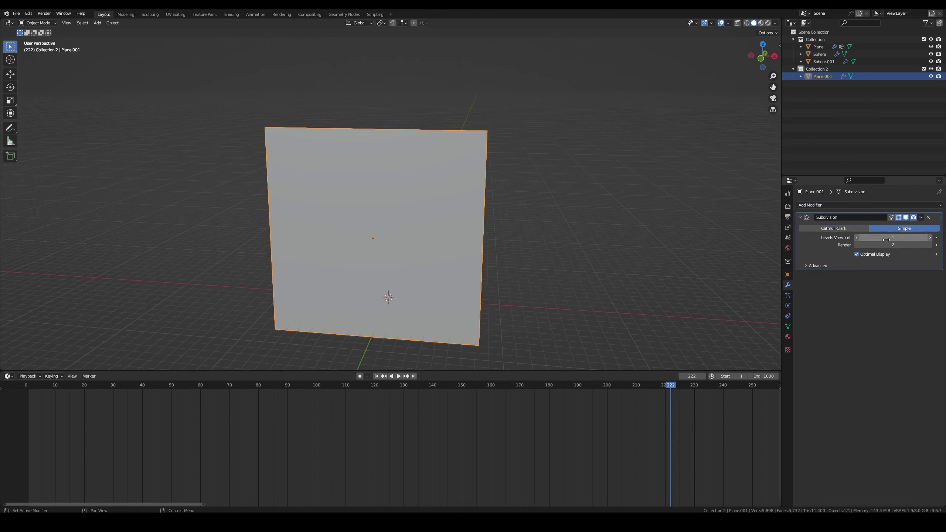
pyautogui.click(930, 237)
pyautogui.click(856, 239)
pyautogui.click(856, 244)
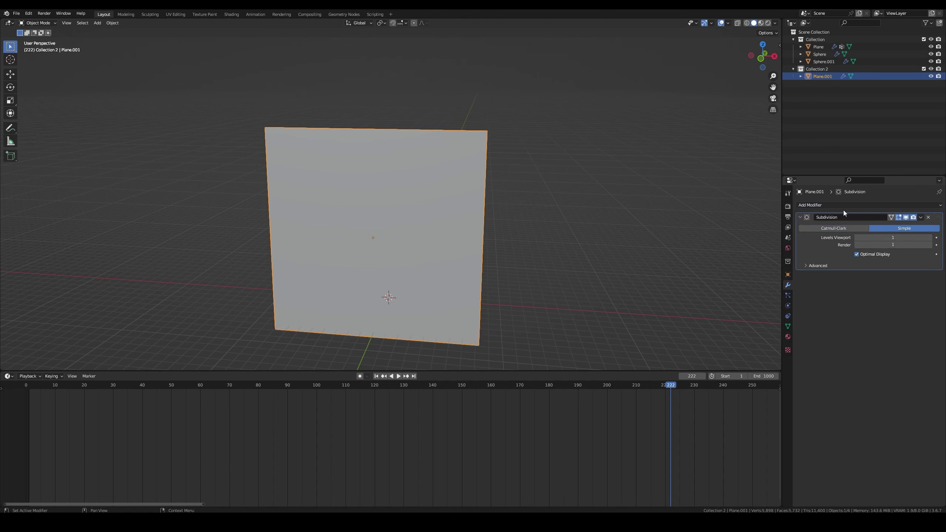
pyautogui.click(787, 306)
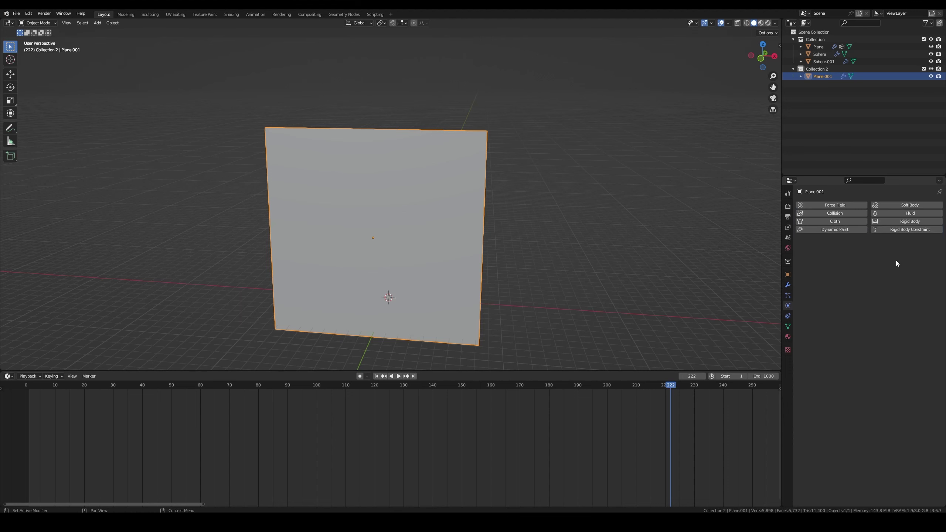
pyautogui.click(830, 223)
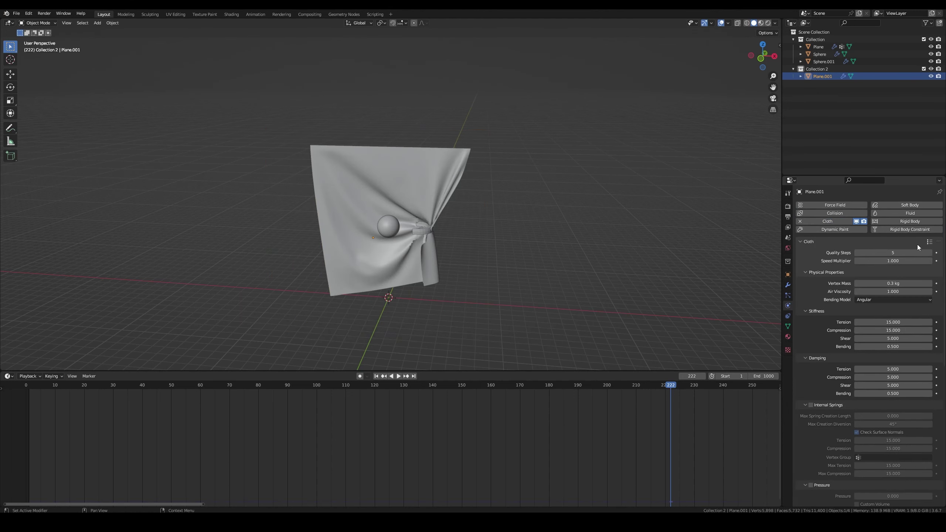
# - Rewind to frame 0 and apply the Cotton cloth preset, keeping Quality Steps at 5
pyautogui.moveTo(655, 231); pyautogui.dragTo(618, 228, button='middle')
pyautogui.click(25, 385)
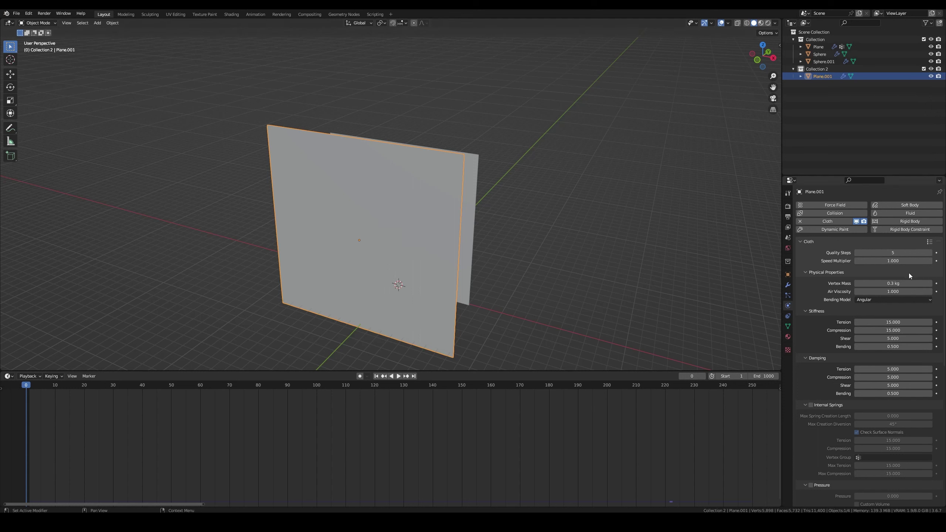
pyautogui.click(929, 242)
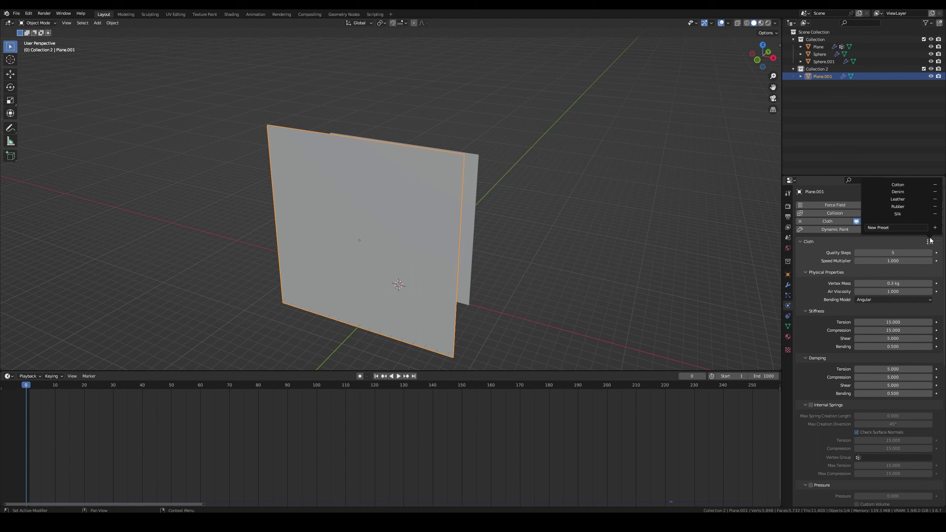
pyautogui.click(902, 185)
pyautogui.click(908, 241)
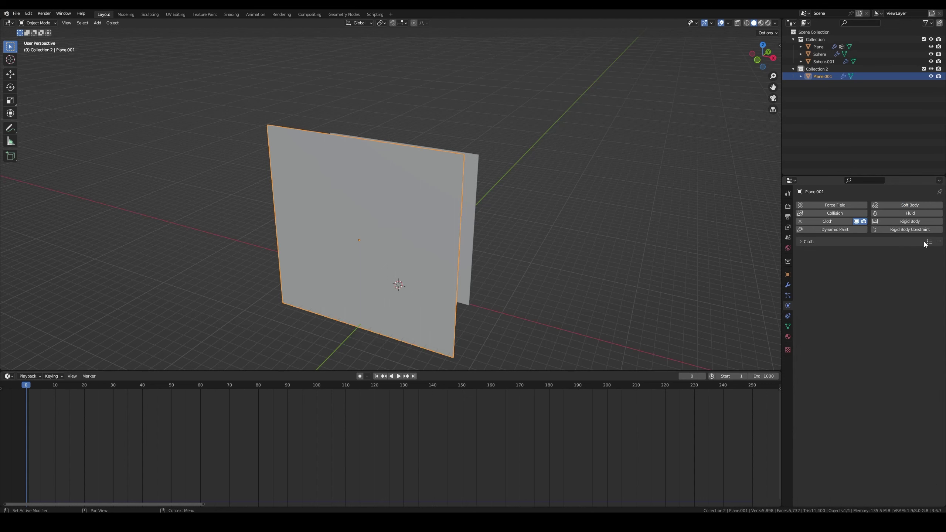
pyautogui.click(901, 243)
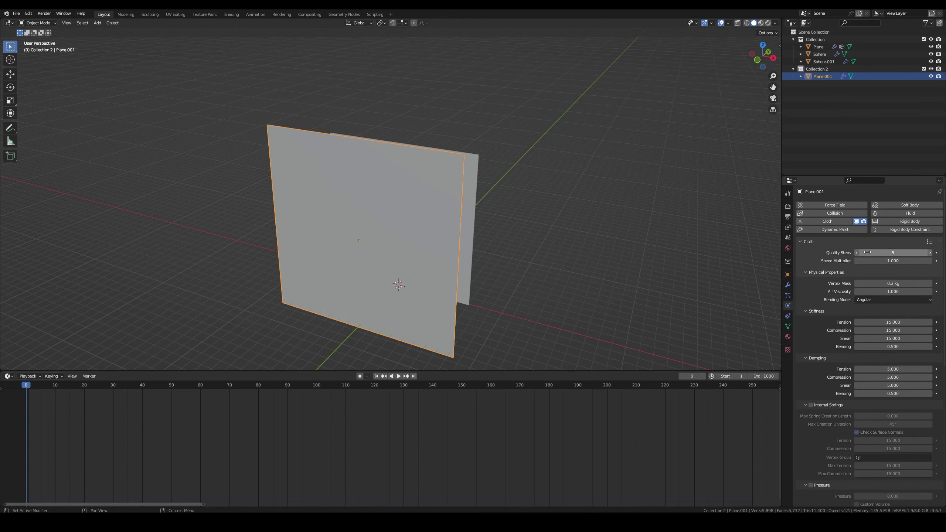
pyautogui.moveTo(897, 253)
pyautogui.mouseDown()
pyautogui.moveTo(920, 253)
pyautogui.moveTo(894, 254)
pyautogui.mouseUp()
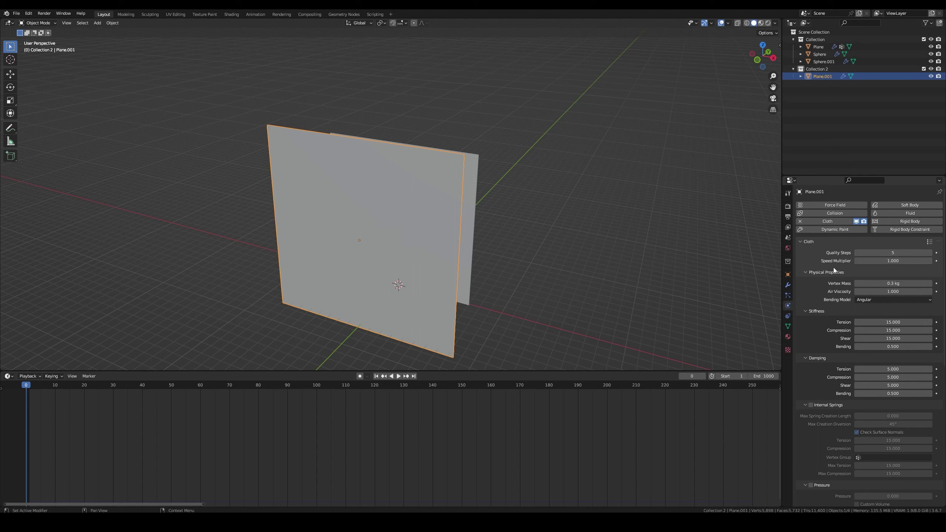
pyautogui.click(856, 300)
pyautogui.scroll(-5, 838, 305)
pyautogui.scroll(-3, 841, 263)
pyautogui.scroll(-3, 842, 288)
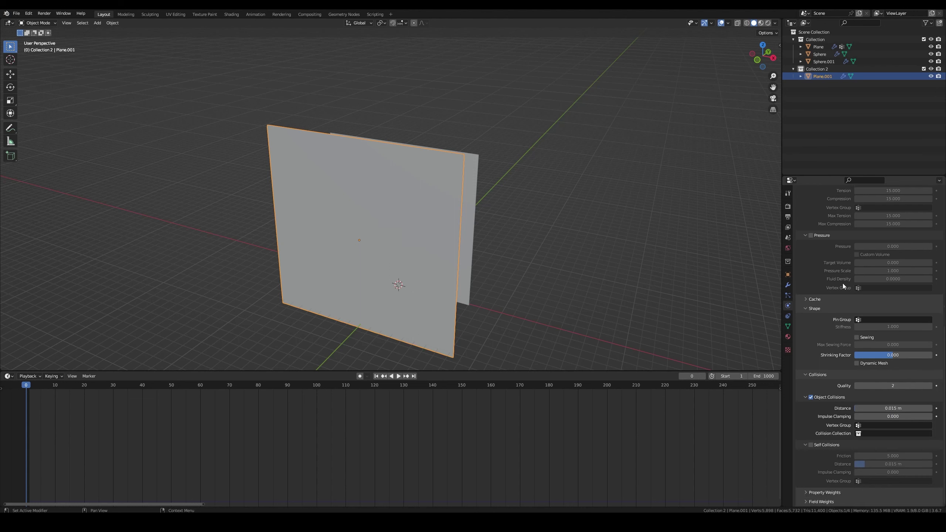
pyautogui.click(809, 300)
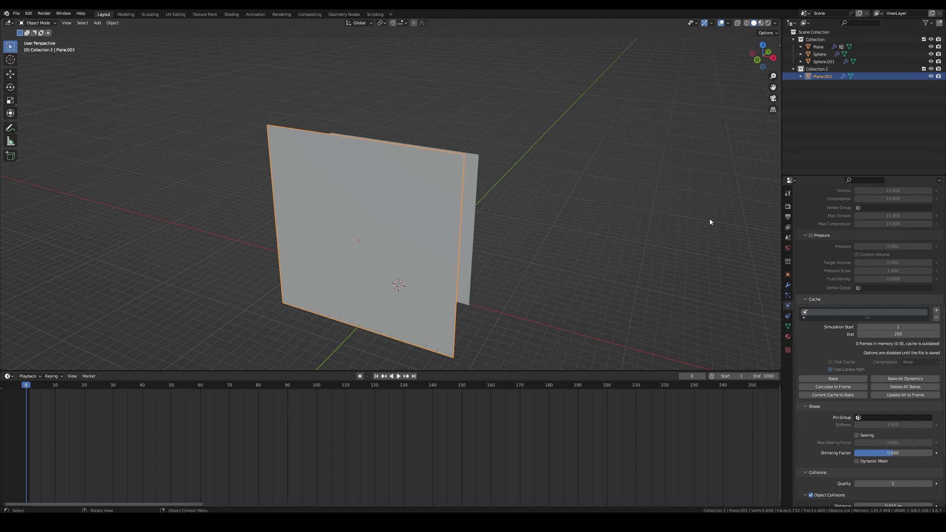
pyautogui.click(876, 300)
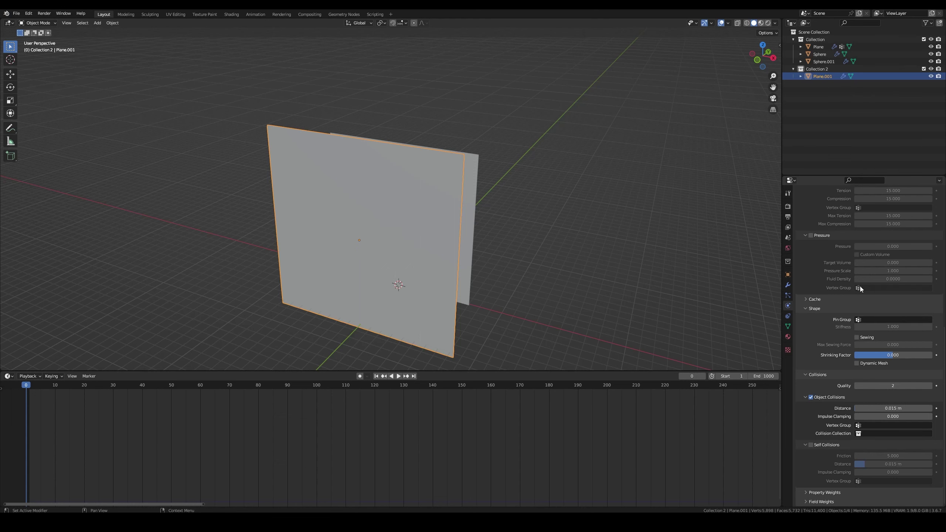
pyautogui.moveTo(501, 202); pyautogui.dragTo(535, 190, button='middle')
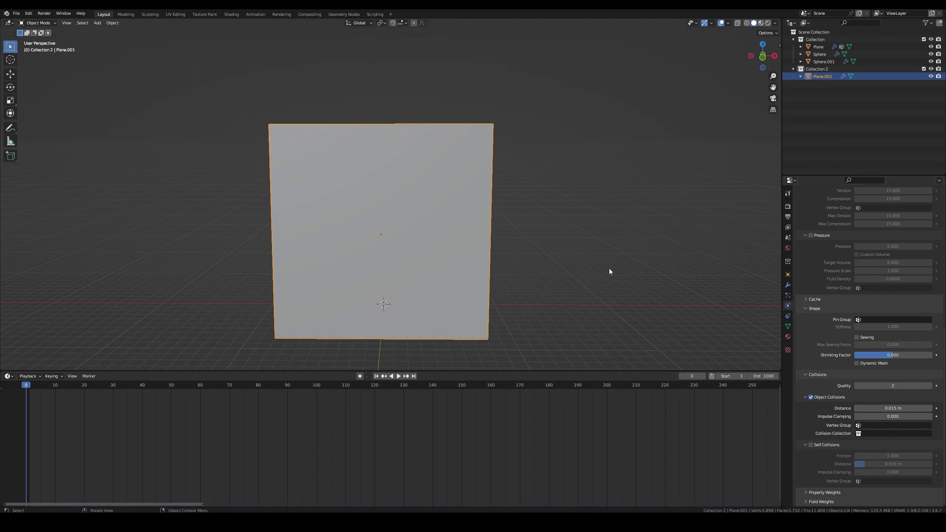
pyautogui.moveTo(609, 268)
pyautogui.mouseDown(button='middle')
pyautogui.moveTo(544, 252)
pyautogui.moveTo(382, 130)
pyautogui.mouseUp(button='middle')
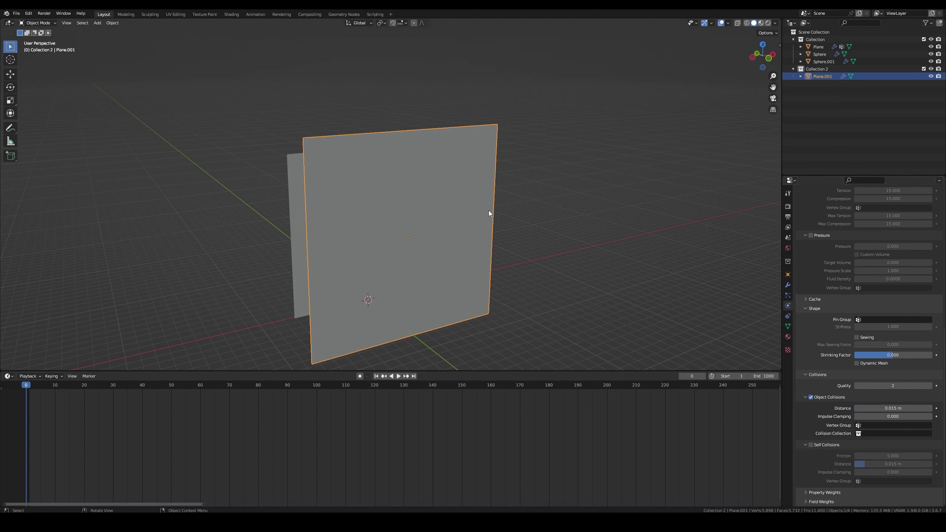
pyautogui.click(820, 501)
pyautogui.scroll(-5, 823, 380)
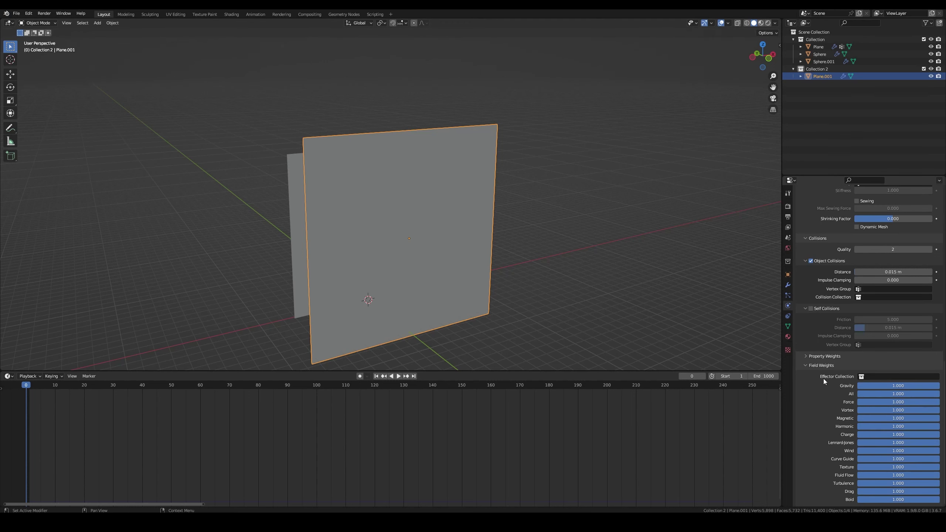
pyautogui.click(97, 23)
pyautogui.moveTo(685, 304); pyautogui.dragTo(549, 226, button='middle')
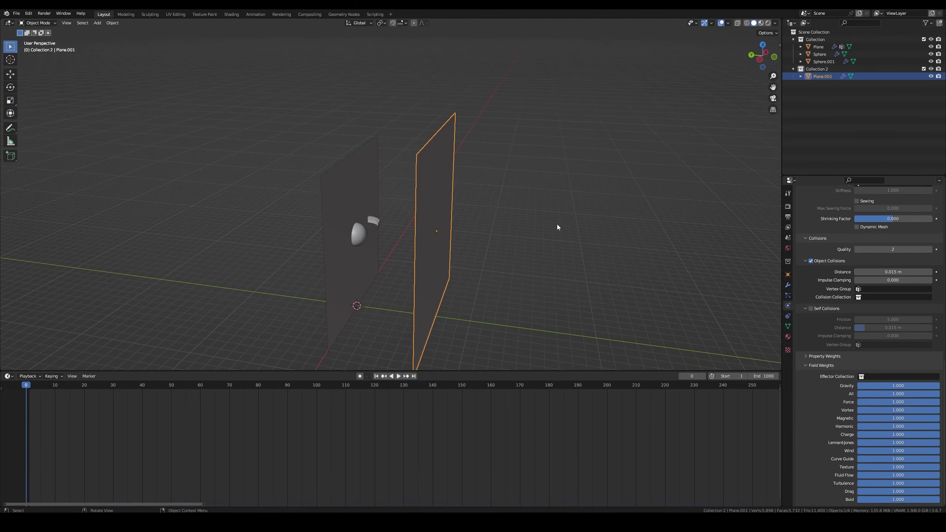
pyautogui.moveTo(551, 229); pyautogui.dragTo(545, 228, button='middle')
pyautogui.scroll(10, 836, 240)
pyautogui.scroll(5, 836, 240)
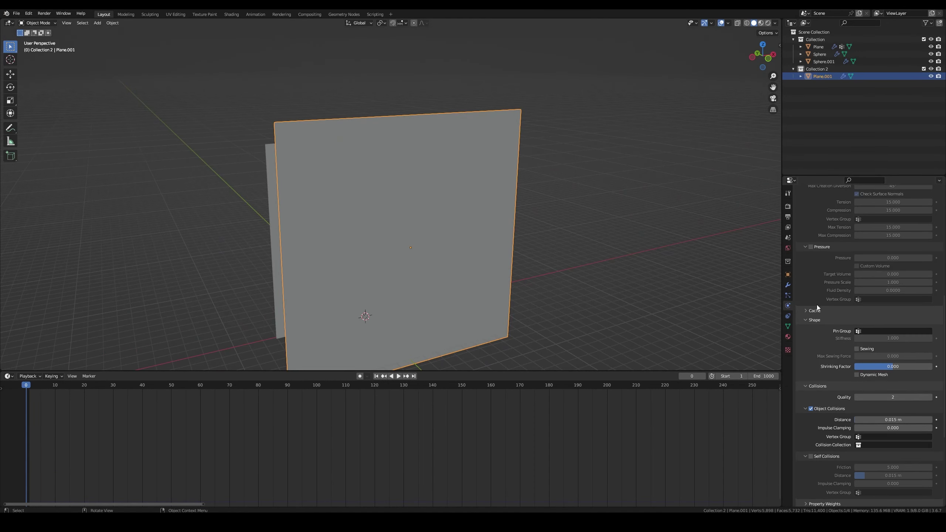
pyautogui.scroll(10, 836, 240)
pyautogui.scroll(10, 836, 240)
pyautogui.scroll(2, 836, 240)
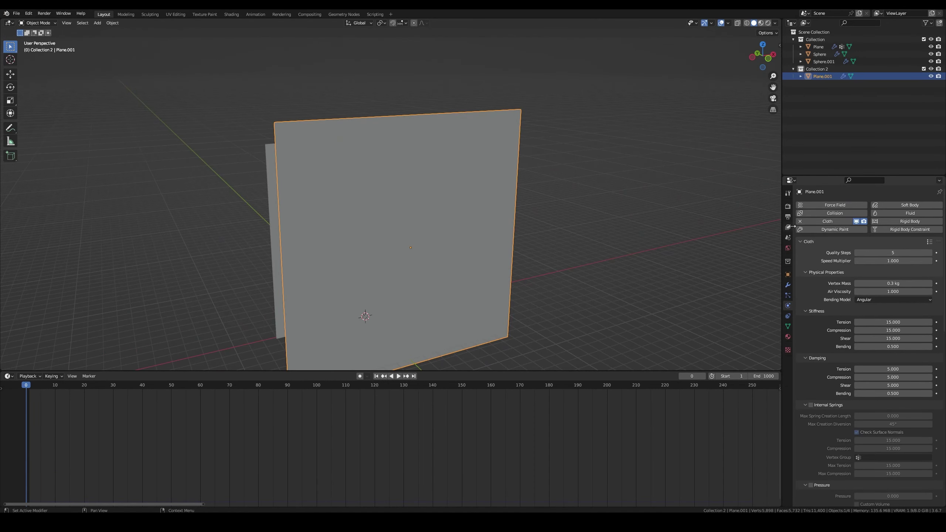
# - Play and stop the simulation to watch the cloth fall
pyautogui.click(787, 285)
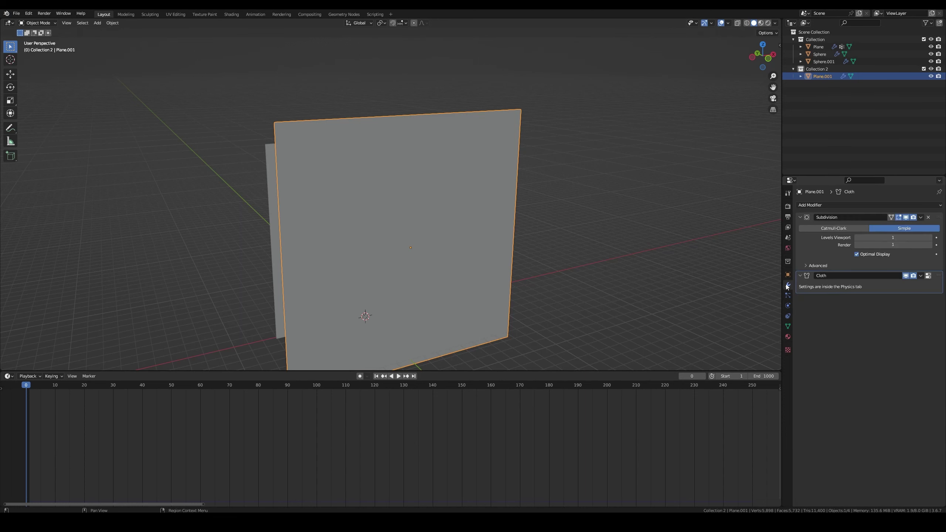
pyautogui.press('space')
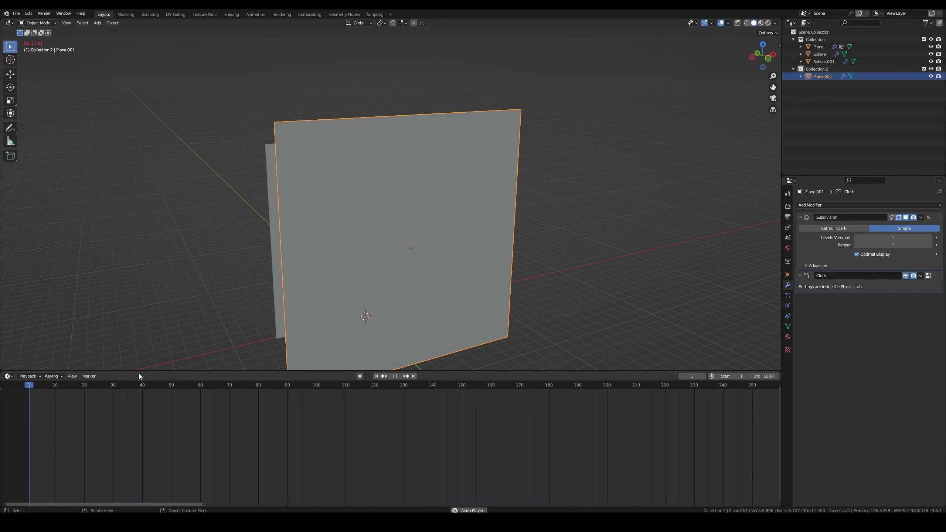
pyautogui.press('space')
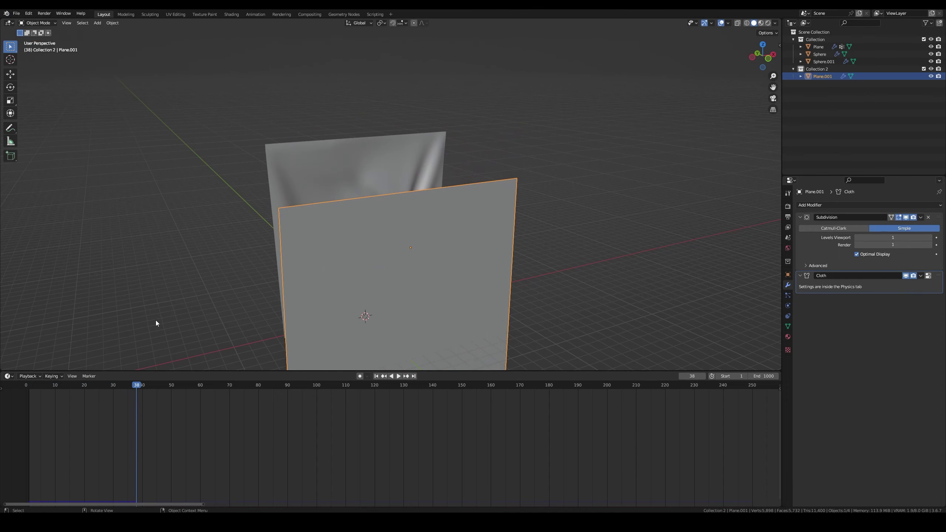
# - Delete the old Plane, Sphere and Sphere.001
pyautogui.moveTo(155, 320)
pyautogui.mouseDown(button='middle')
pyautogui.moveTo(265, 250)
pyautogui.moveTo(224, 251)
pyautogui.moveTo(237, 174)
pyautogui.moveTo(284, 141)
pyautogui.moveTo(275, 142)
pyautogui.mouseUp(button='middle')
pyautogui.moveTo(274, 141); pyautogui.dragTo(371, 277)
pyautogui.press('Delete')
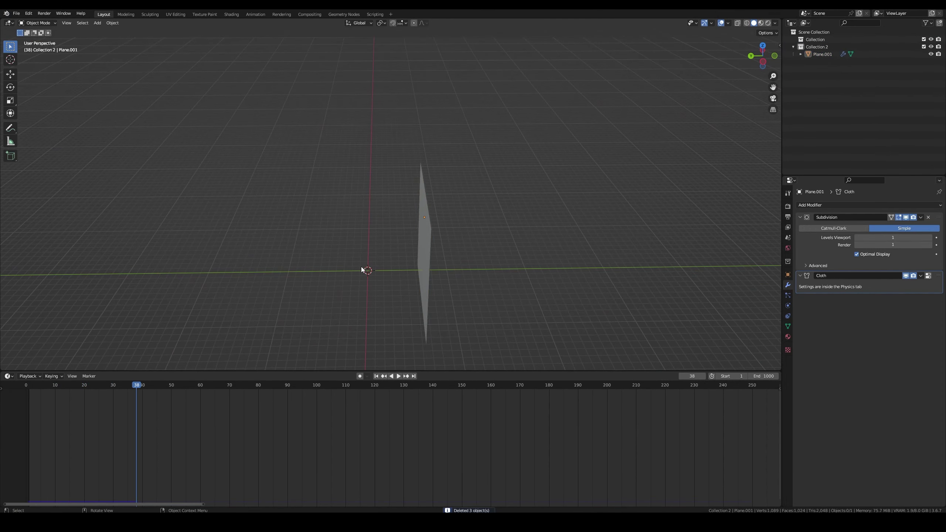
pyautogui.click(100, 25)
pyautogui.moveTo(109, 31)
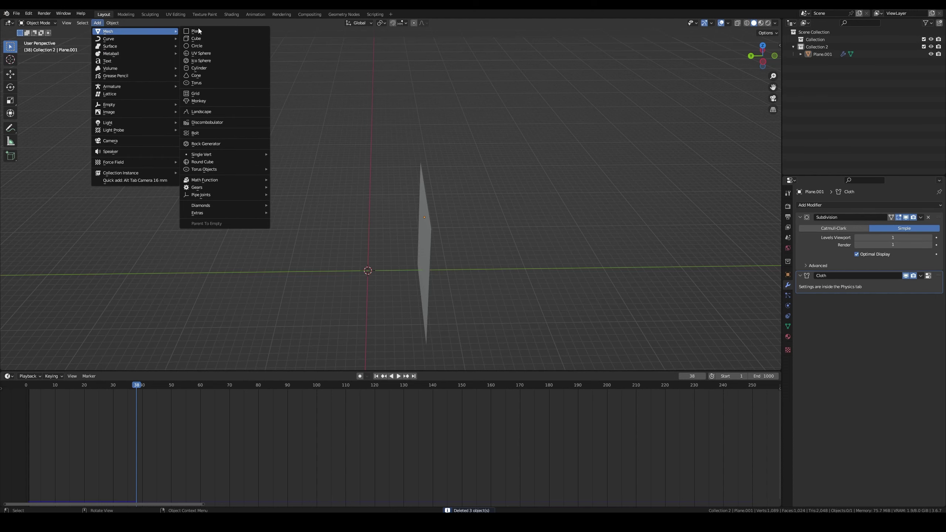
# - Add a large scaled-up ground plane and raise the cloth plane Plane.001 along Z
pyautogui.click(209, 31)
pyautogui.press('s')
pyautogui.click(485, 60)
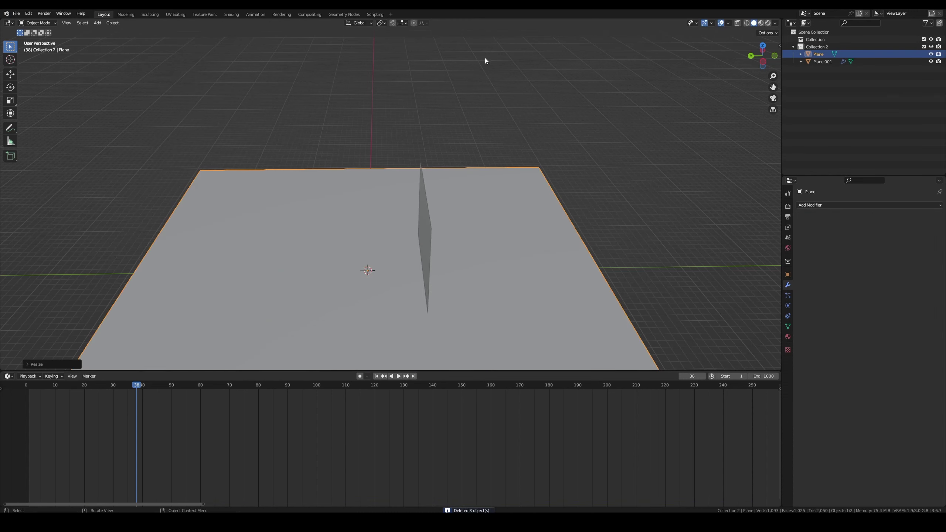
pyautogui.click(26, 388)
pyautogui.moveTo(266, 286); pyautogui.dragTo(349, 210, button='middle')
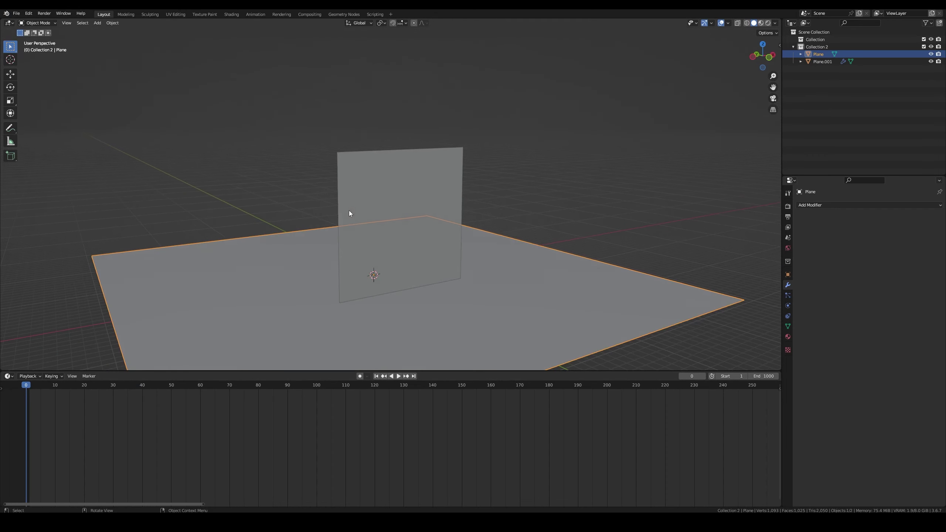
pyautogui.click(422, 220)
pyautogui.press('g')
pyautogui.press('z')
# - Enable Collision physics on the ground plane
pyautogui.click(447, 211)
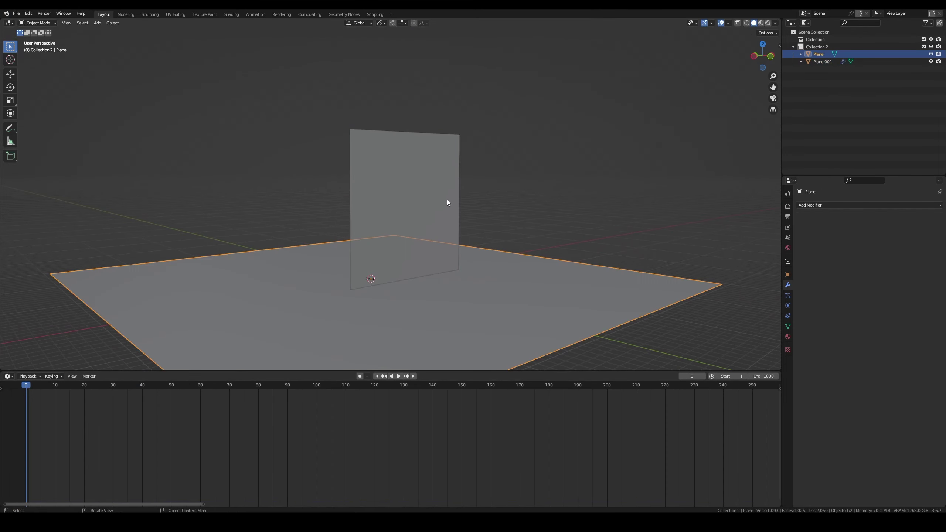
pyautogui.moveTo(446, 202); pyautogui.dragTo(495, 227, button='middle')
pyautogui.click(788, 305)
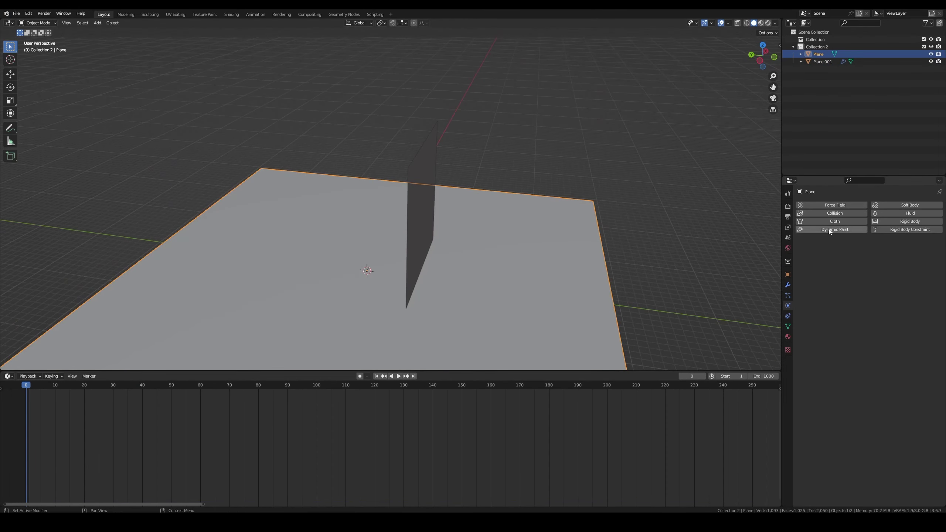
pyautogui.click(835, 215)
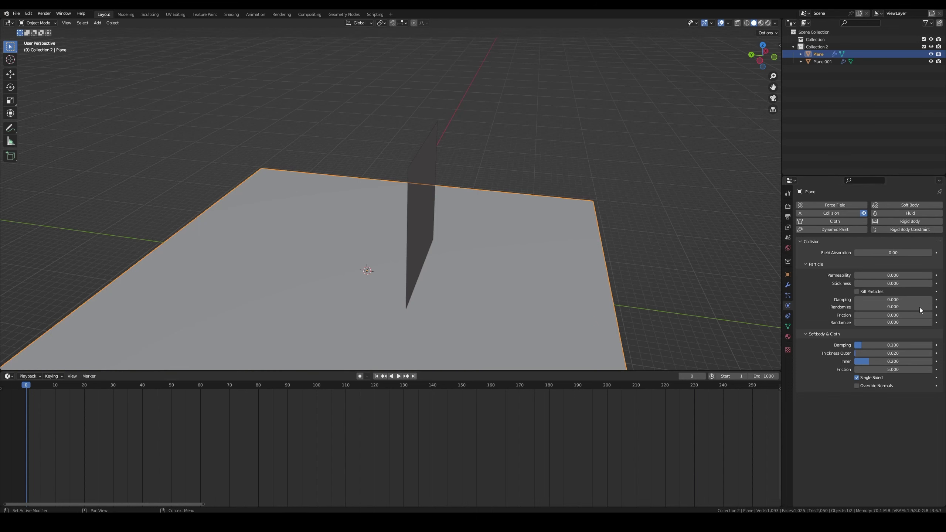
pyautogui.moveTo(560, 182); pyautogui.dragTo(502, 177, button='middle')
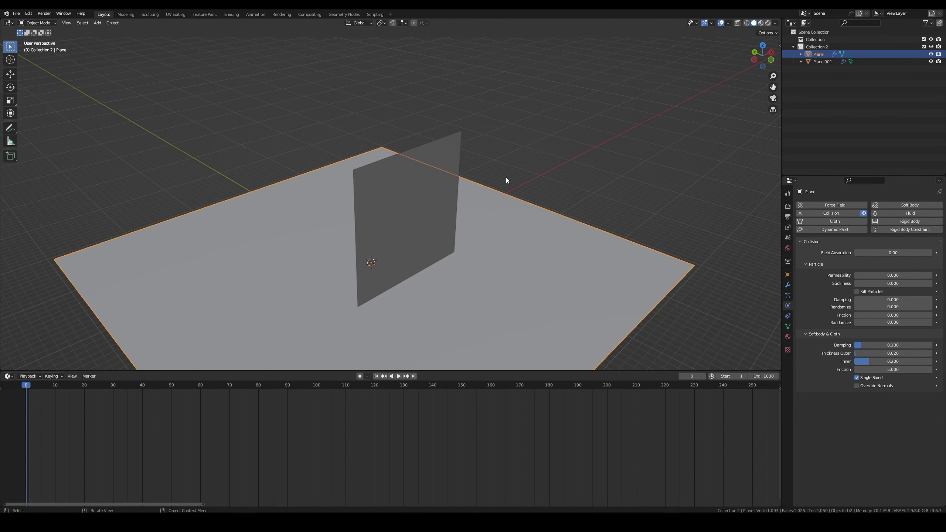
# - Play the simulation to watch Plane.001 drop onto the ground
pyautogui.click(439, 194)
pyautogui.scroll(-5, 874, 330)
pyautogui.scroll(-5, 874, 329)
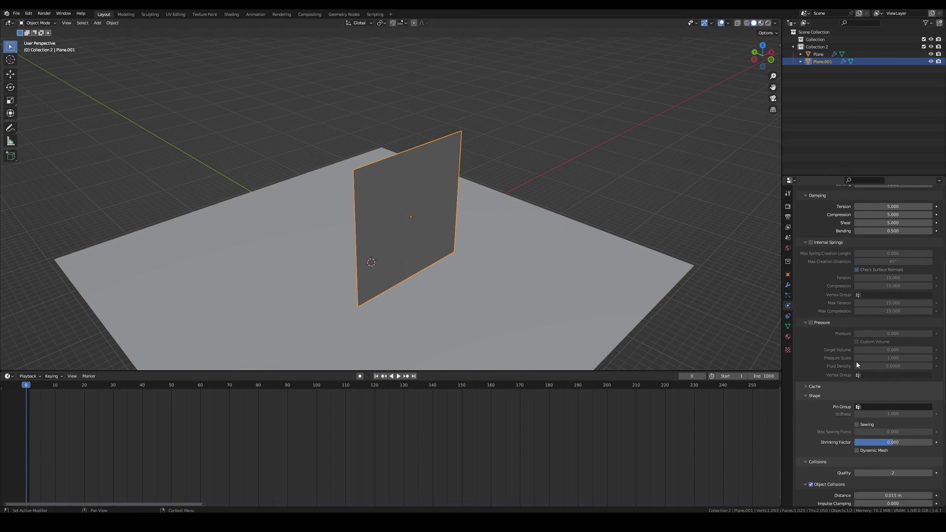
pyautogui.scroll(-5, 856, 362)
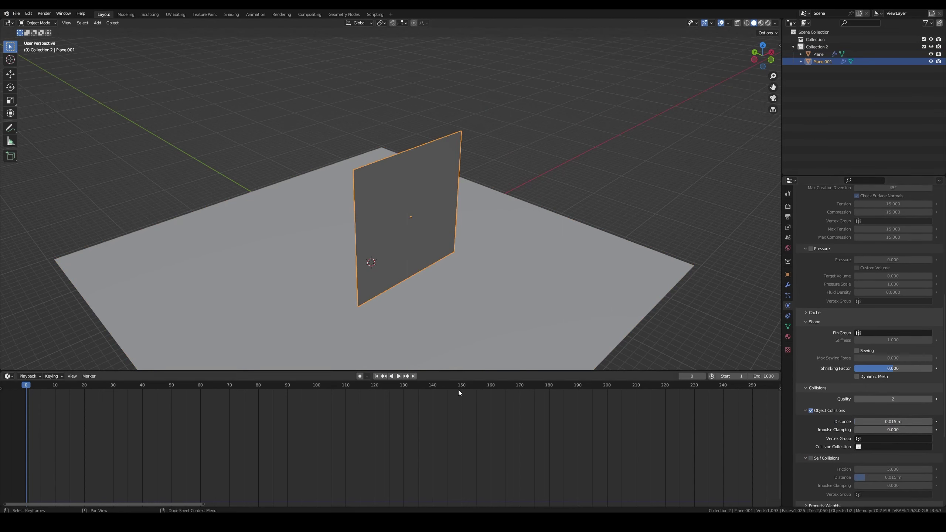
pyautogui.press('space')
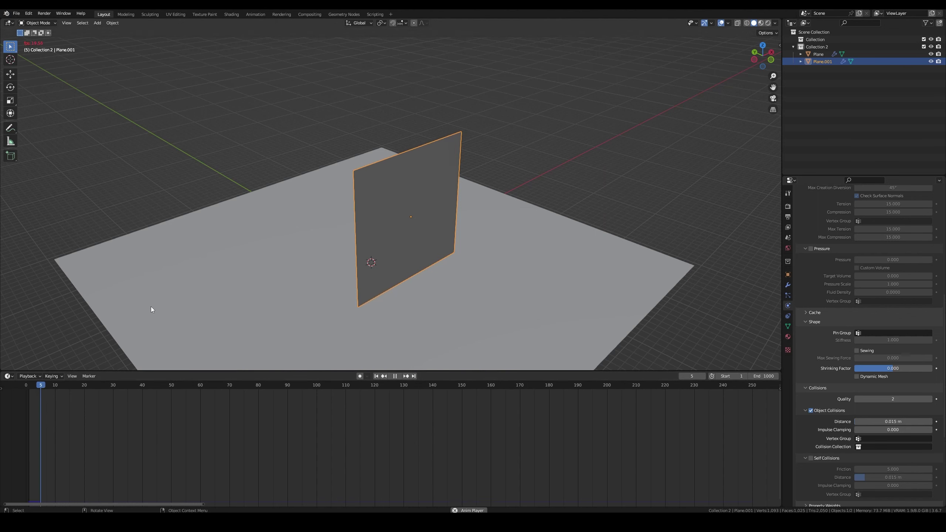
pyautogui.moveTo(249, 249)
pyautogui.mouseDown(button='middle')
pyautogui.moveTo(221, 253)
pyautogui.moveTo(217, 244)
pyautogui.moveTo(283, 279)
pyautogui.moveTo(290, 185)
pyautogui.moveTo(337, 211)
pyautogui.moveTo(369, 209)
pyautogui.moveTo(347, 213)
pyautogui.mouseUp(button='middle')
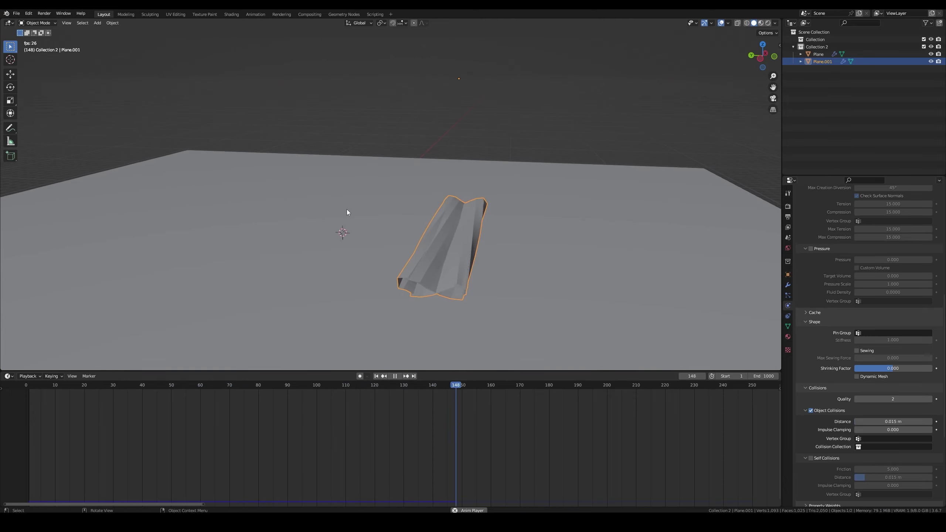
pyautogui.press('space')
# - Shade the cloth plane smooth and rewind the simulation to frame 0
pyautogui.rightClick(447, 236)
pyautogui.click(447, 237)
pyautogui.moveTo(447, 237)
pyautogui.mouseDown(button='middle')
pyautogui.moveTo(477, 218)
pyautogui.moveTo(509, 226)
pyautogui.moveTo(466, 206)
pyautogui.moveTo(370, 222)
pyautogui.moveTo(485, 237)
pyautogui.moveTo(452, 240)
pyautogui.moveTo(529, 233)
pyautogui.mouseUp(button='middle')
pyautogui.hotkey('shift', 'Left')
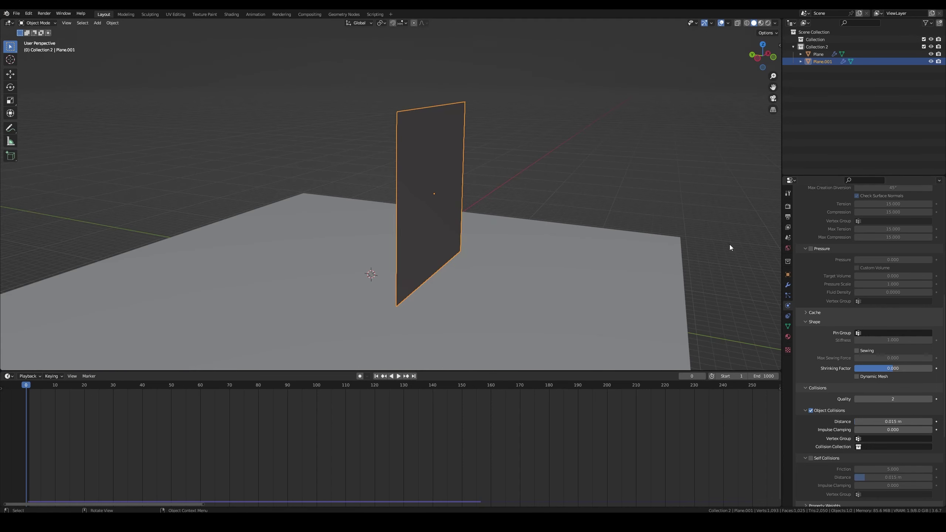
pyautogui.moveTo(730, 244); pyautogui.dragTo(541, 170, button='middle')
pyautogui.press('Tab')
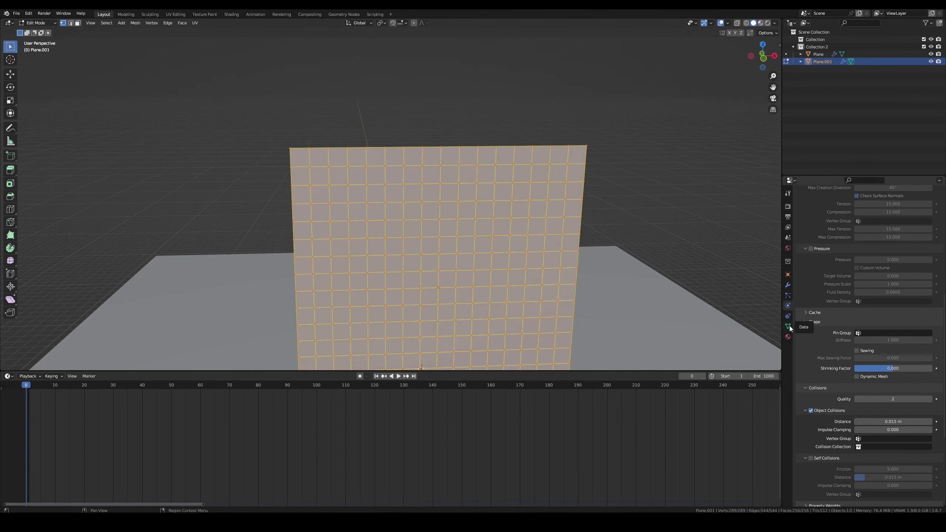
# - Box-select the cloth plane's top row of vertices
pyautogui.click(788, 326)
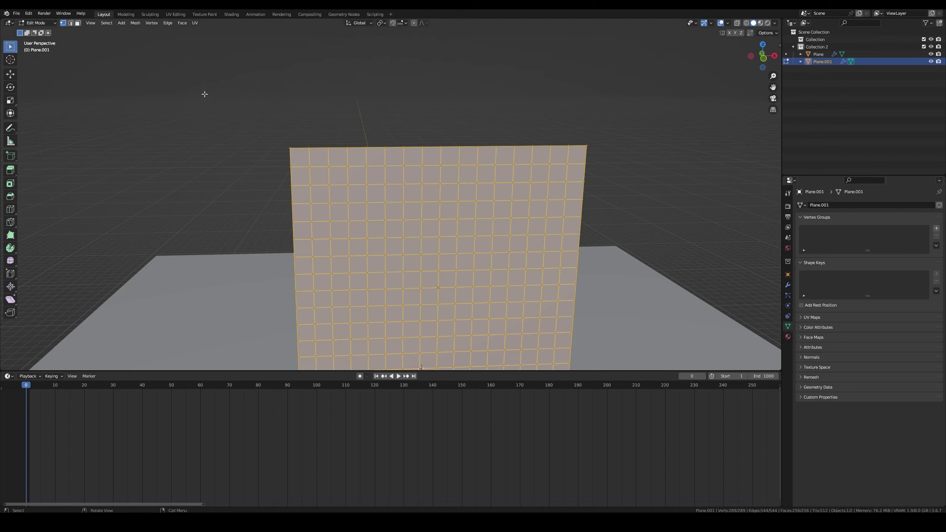
pyautogui.moveTo(203, 93); pyautogui.dragTo(667, 152)
pyautogui.moveTo(667, 153); pyautogui.dragTo(318, 200, button='middle')
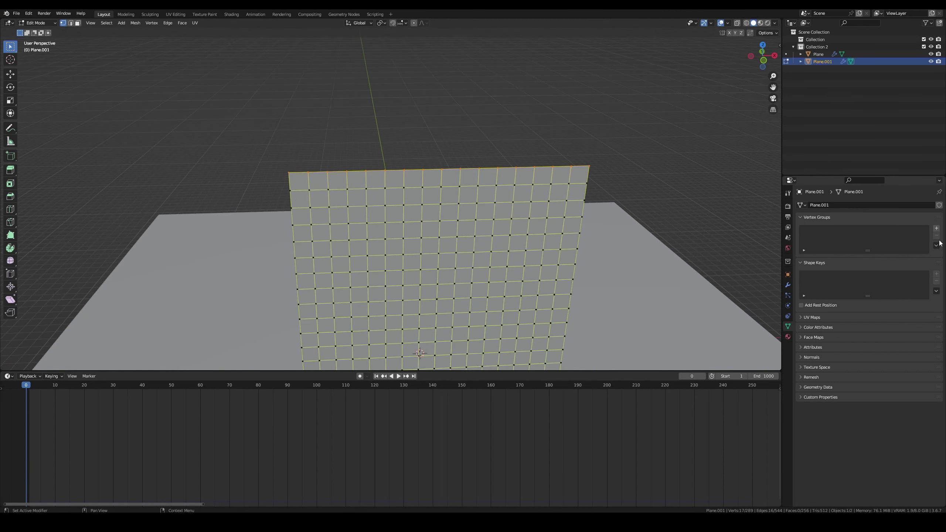
# - Add a vertex group named Fix and assign the selected vertices to it
pyautogui.click(936, 228)
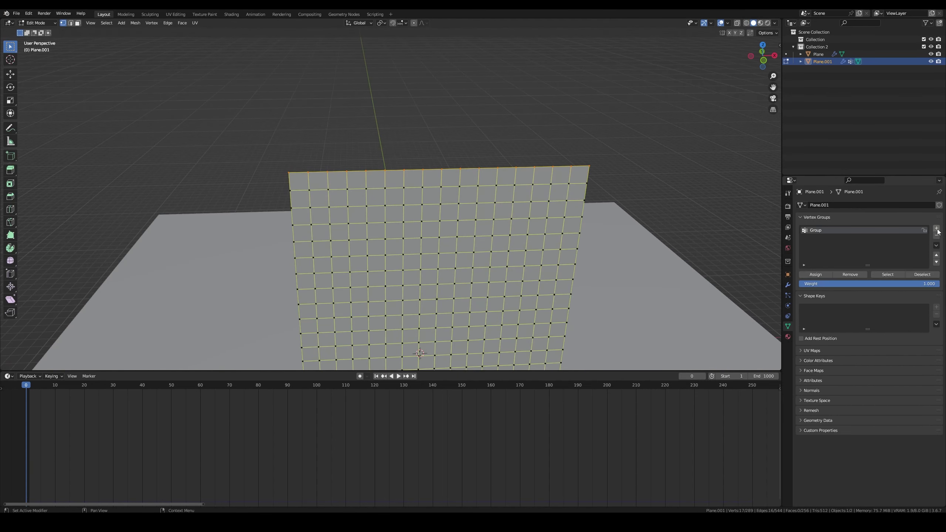
pyautogui.press('F2')
pyautogui.press('Escape')
pyautogui.doubleClick(816, 230)
pyautogui.write('Fix')
pyautogui.click(814, 276)
# - Set the cloth's Pin Group to the Fix vertex group under Shape
pyautogui.press('Tab')
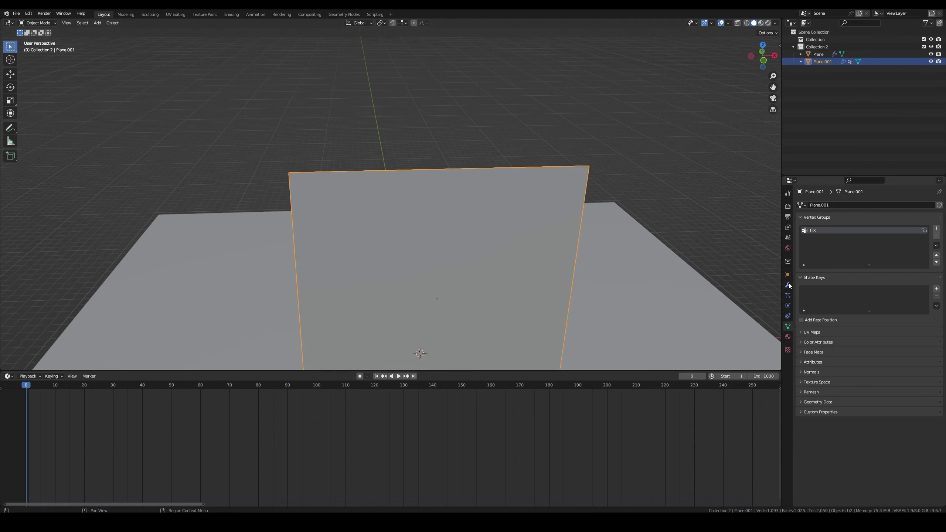
pyautogui.click(787, 305)
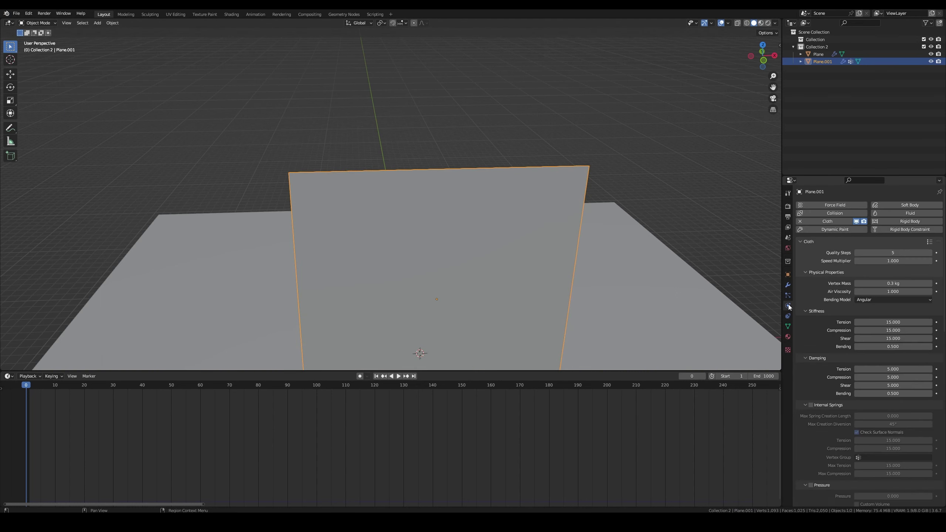
pyautogui.click(788, 285)
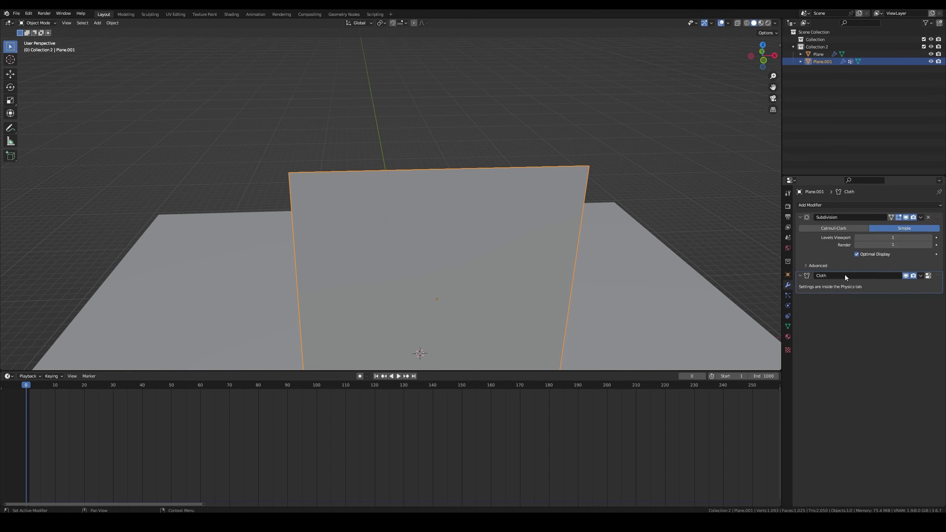
pyautogui.click(790, 307)
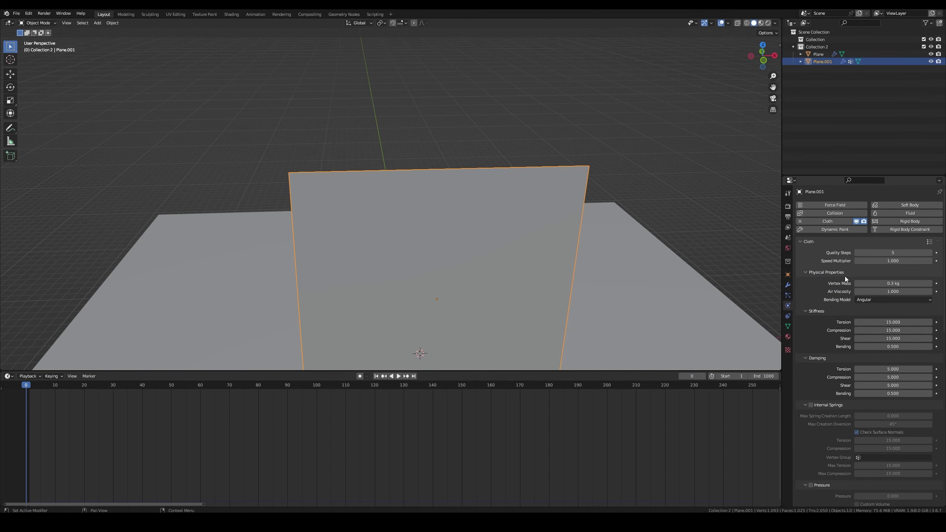
pyautogui.scroll(-3, 845, 277)
pyautogui.scroll(-1, 832, 287)
pyautogui.scroll(-1, 832, 285)
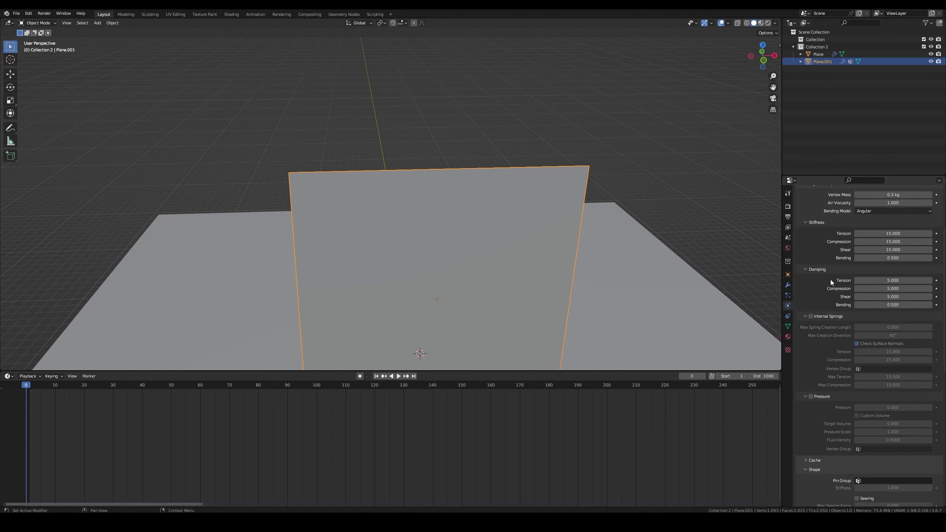
pyautogui.scroll(-5, 831, 280)
pyautogui.scroll(-3, 829, 333)
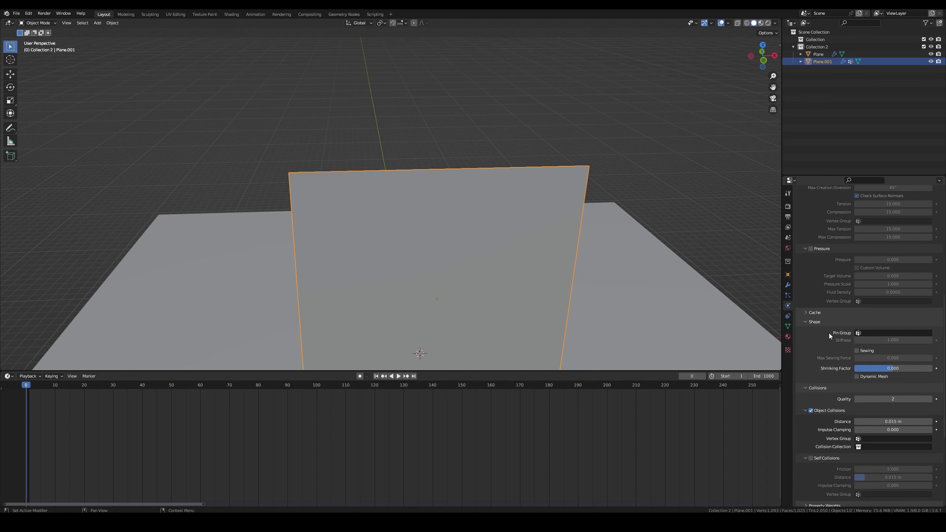
pyautogui.click(878, 332)
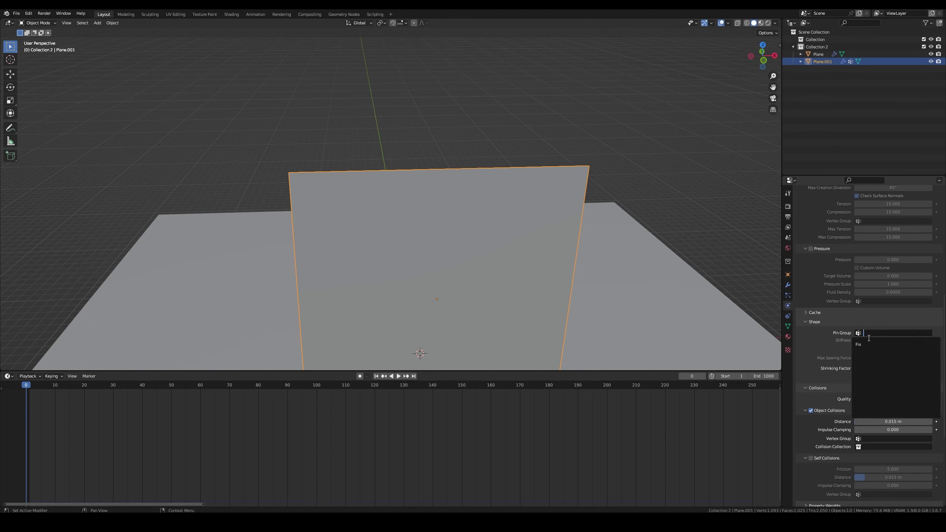
pyautogui.click(863, 344)
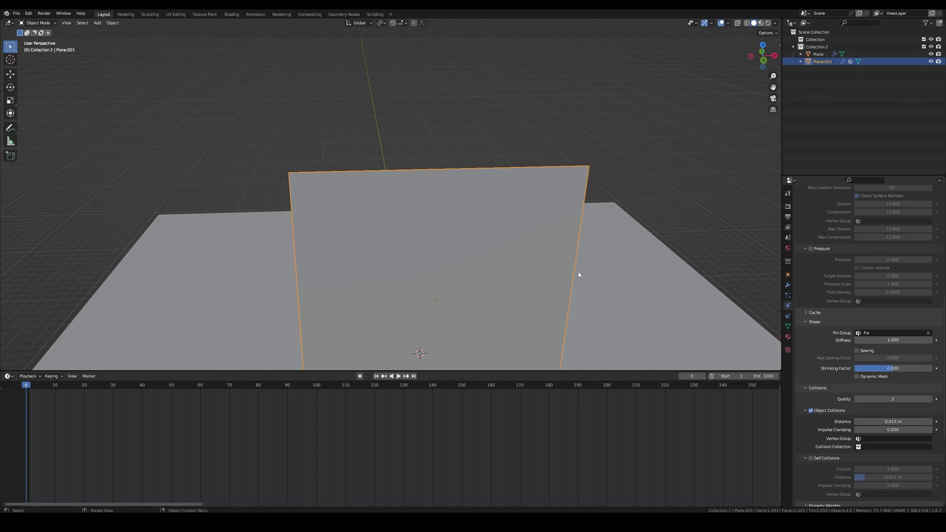
pyautogui.scroll(-3, 509, 279)
# - Play the pinned simulation and move the ground plane along Z
pyautogui.scroll(-2, 212, 272)
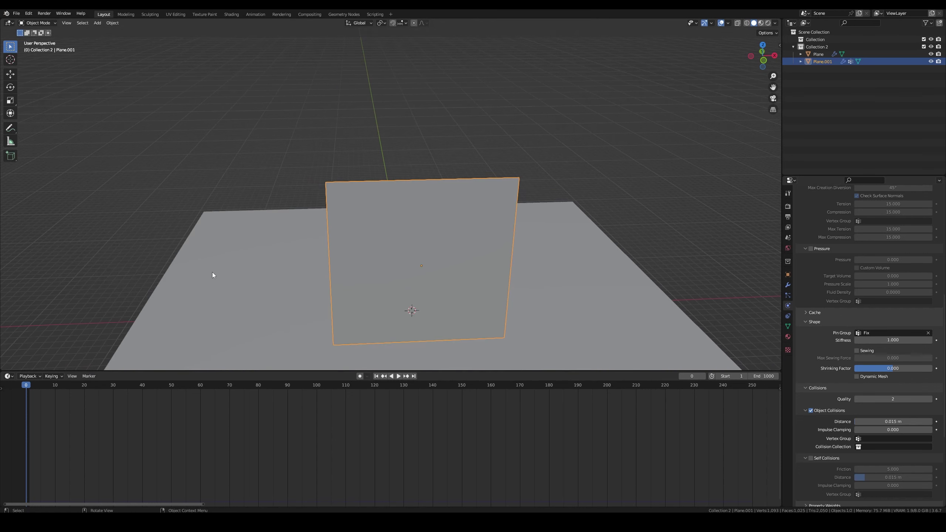
pyautogui.press('space')
pyautogui.moveTo(223, 269); pyautogui.dragTo(254, 255, button='middle')
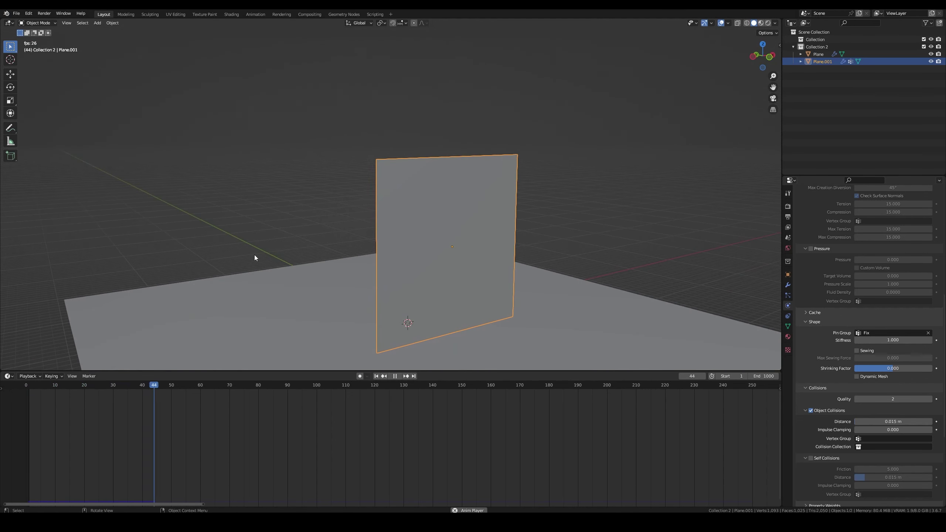
pyautogui.press('space')
pyautogui.click(300, 322)
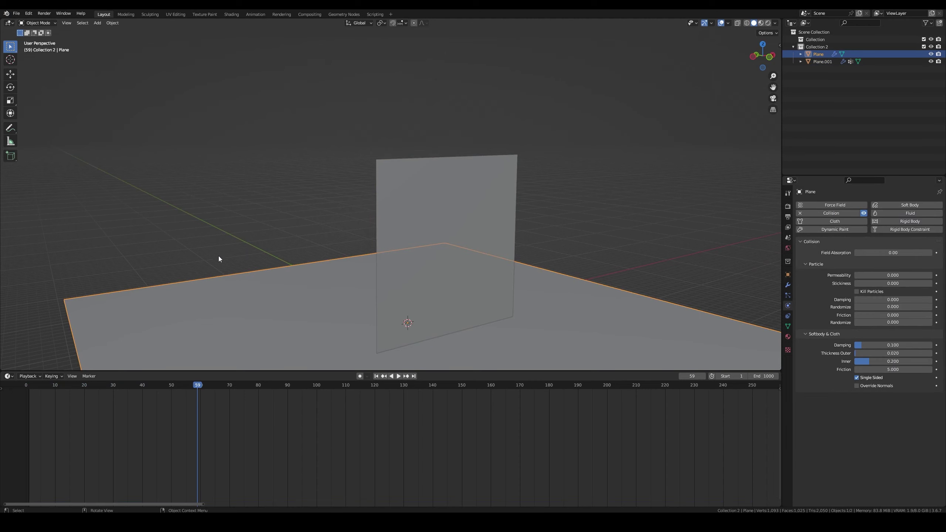
pyautogui.press('space')
pyautogui.press('g')
pyautogui.press('z')
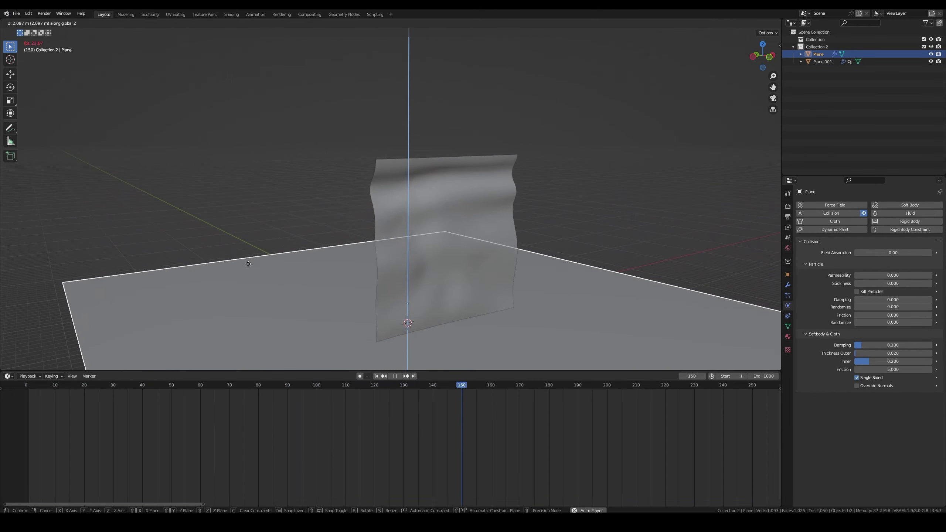
pyautogui.click(281, 231)
pyautogui.moveTo(269, 245)
pyautogui.mouseDown(button='middle')
pyautogui.moveTo(309, 229)
pyautogui.moveTo(332, 250)
pyautogui.moveTo(418, 253)
pyautogui.moveTo(358, 251)
pyautogui.moveTo(329, 271)
pyautogui.mouseUp(button='middle')
pyautogui.press('space')
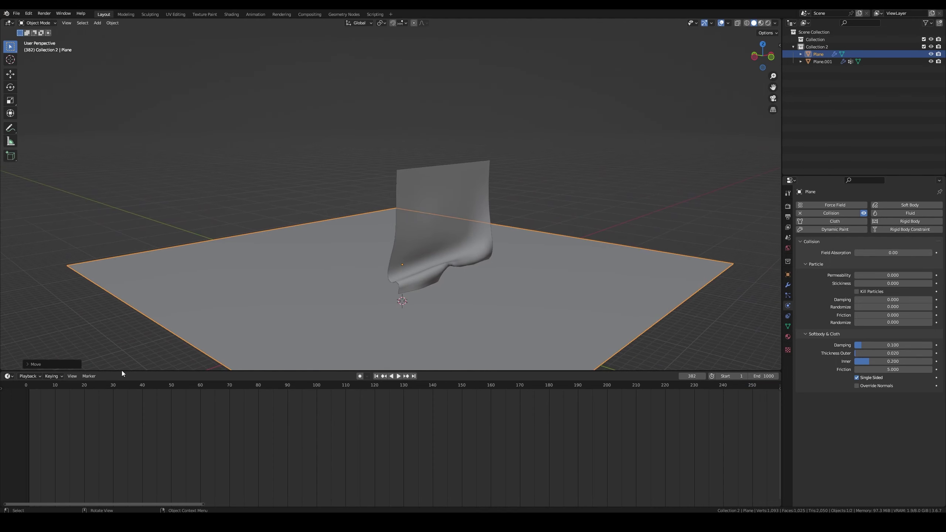
# - Rewind and replay the simulation, with the curtain hanging from its top edge
pyautogui.click(26, 387)
pyautogui.press('space')
pyautogui.moveTo(212, 334)
pyautogui.mouseDown(button='middle')
pyautogui.moveTo(341, 286)
pyautogui.moveTo(298, 279)
pyautogui.moveTo(369, 275)
pyautogui.moveTo(365, 286)
pyautogui.moveTo(275, 290)
pyautogui.moveTo(356, 276)
pyautogui.moveTo(480, 280)
pyautogui.moveTo(282, 283)
pyautogui.moveTo(374, 256)
pyautogui.mouseUp(button='middle')
pyautogui.click(392, 235)
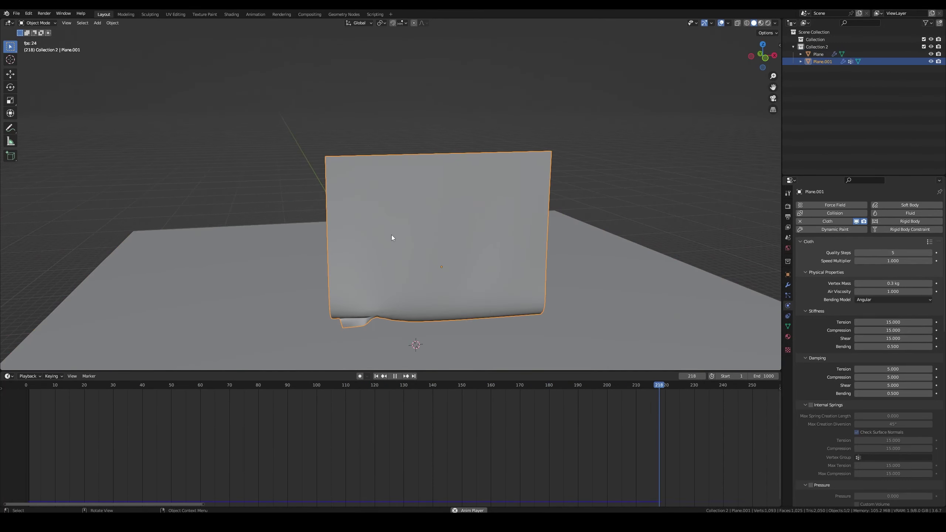
pyautogui.press('space')
# - Inspect the curtain's mesh grid in Edit Mode, then return to Object Mode
pyautogui.press('Tab')
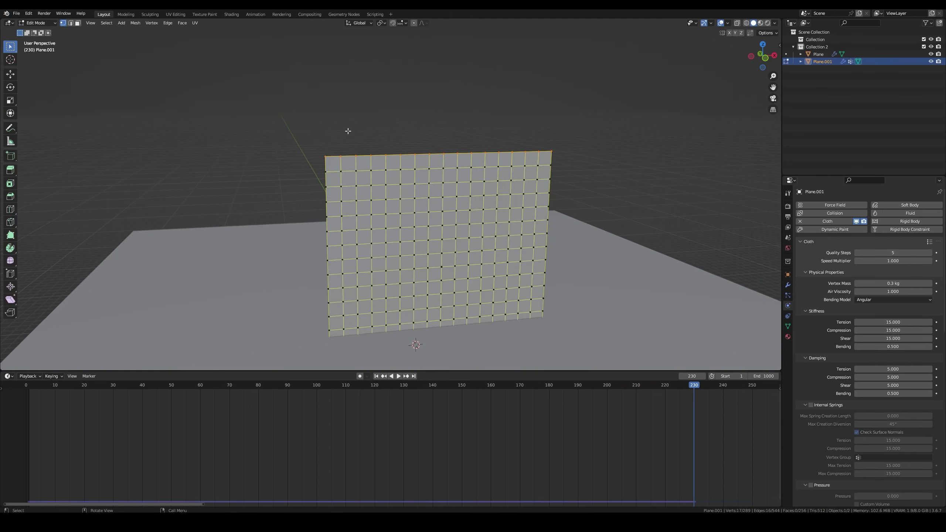
pyautogui.moveTo(371, 147); pyautogui.dragTo(409, 156, button='middle')
pyautogui.moveTo(409, 197); pyautogui.dragTo(391, 194, button='middle')
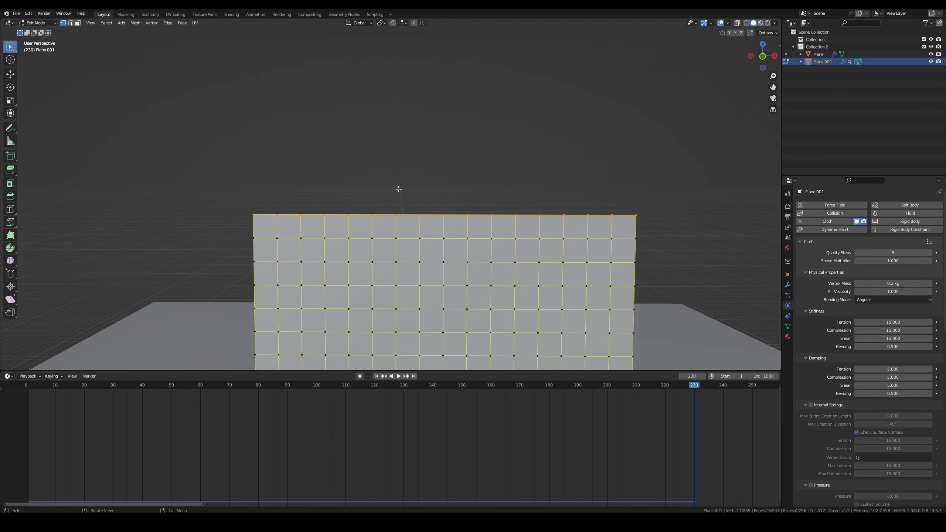
pyautogui.press('Tab')
# - Add a plane, raise it above the floor along Z and scale it up
pyautogui.click(97, 23)
pyautogui.moveTo(108, 31)
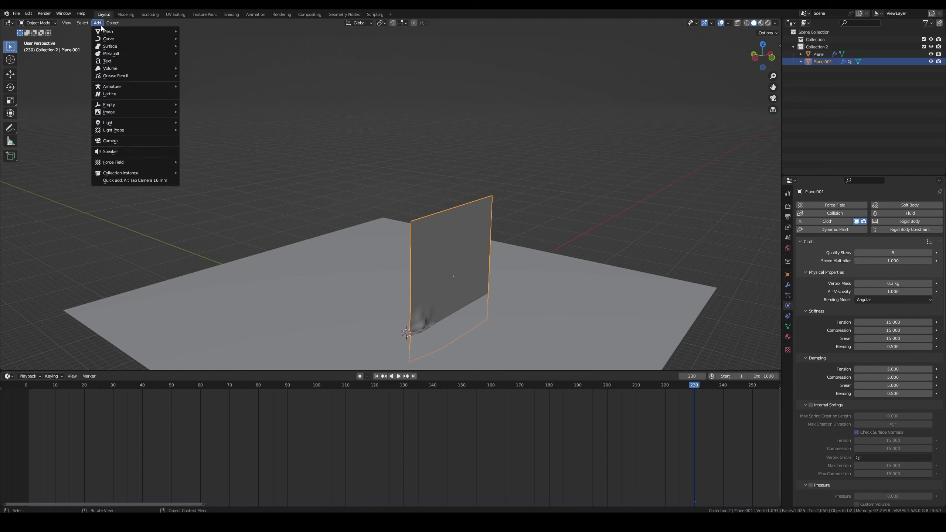
pyautogui.click(213, 33)
pyautogui.moveTo(360, 161); pyautogui.dragTo(541, 265, button='middle')
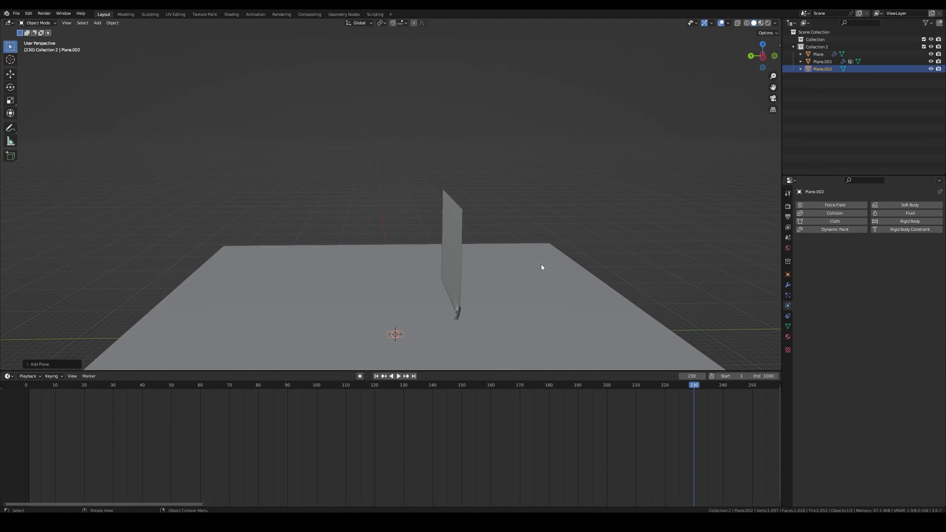
pyautogui.press('g')
pyautogui.press('z')
pyautogui.click(446, 193)
pyautogui.press('s')
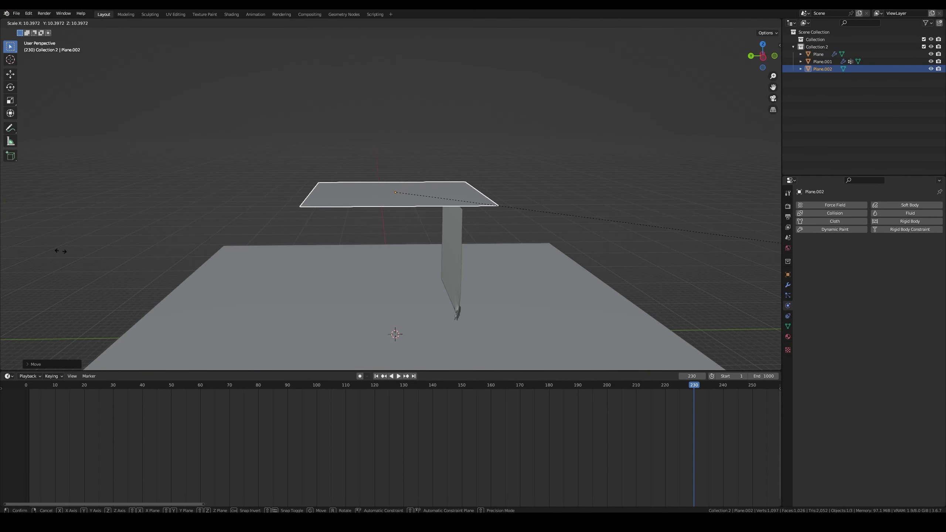
pyautogui.click(581, 187)
pyautogui.moveTo(581, 191); pyautogui.dragTo(567, 209, button='middle')
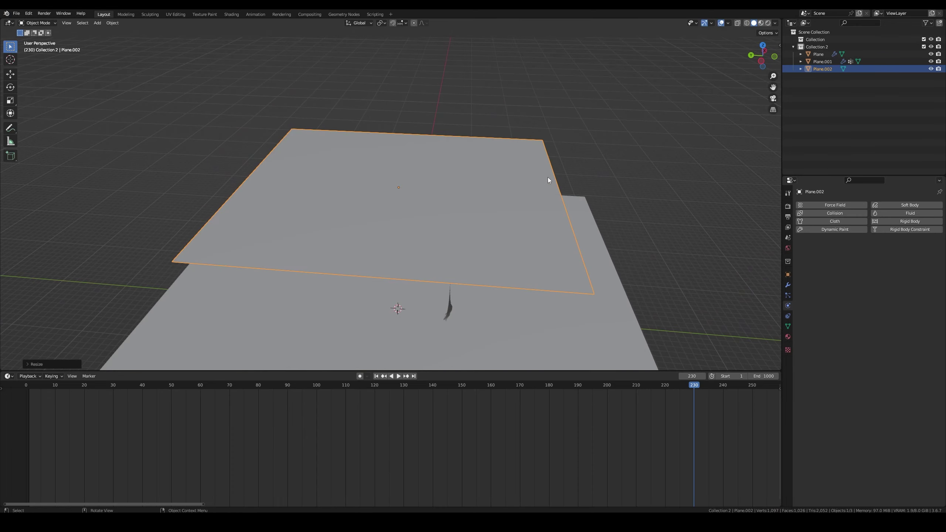
# - Subdivide the plane's mesh twice into a finer grid
pyautogui.press('Tab')
pyautogui.rightClick(539, 171)
pyautogui.click(539, 171)
pyautogui.rightClick(539, 172)
pyautogui.click(540, 172)
pyautogui.rightClick(540, 172)
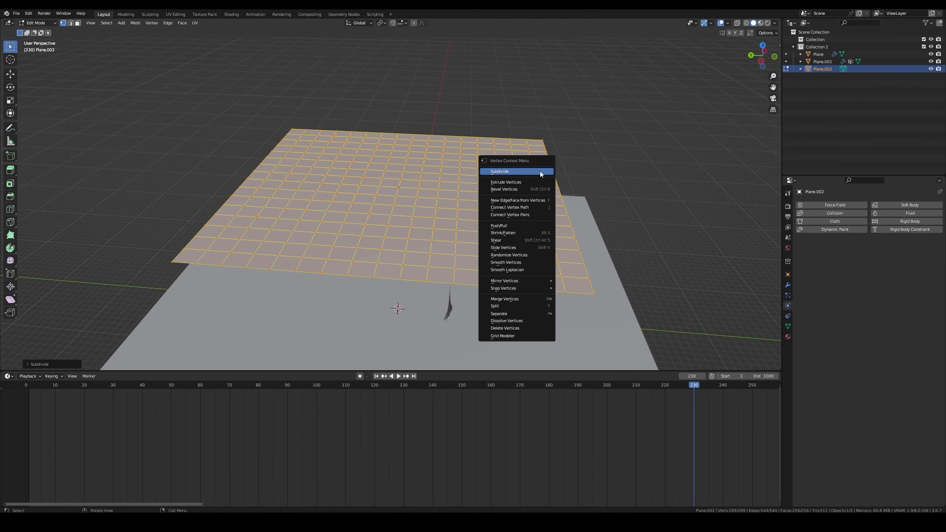
pyautogui.click(540, 172)
pyautogui.press('Tab')
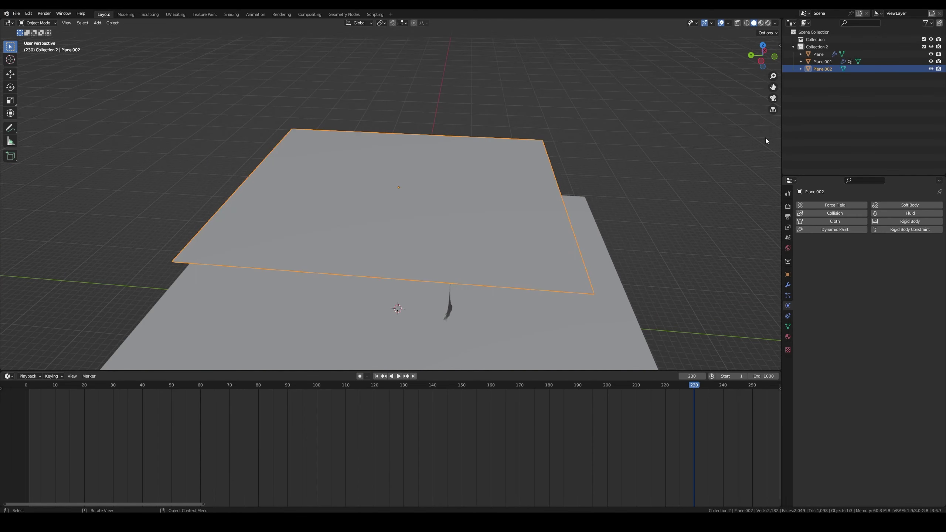
# - Give the plane Cloth physics with the Cotton preset and play from the first frame
pyautogui.click(816, 222)
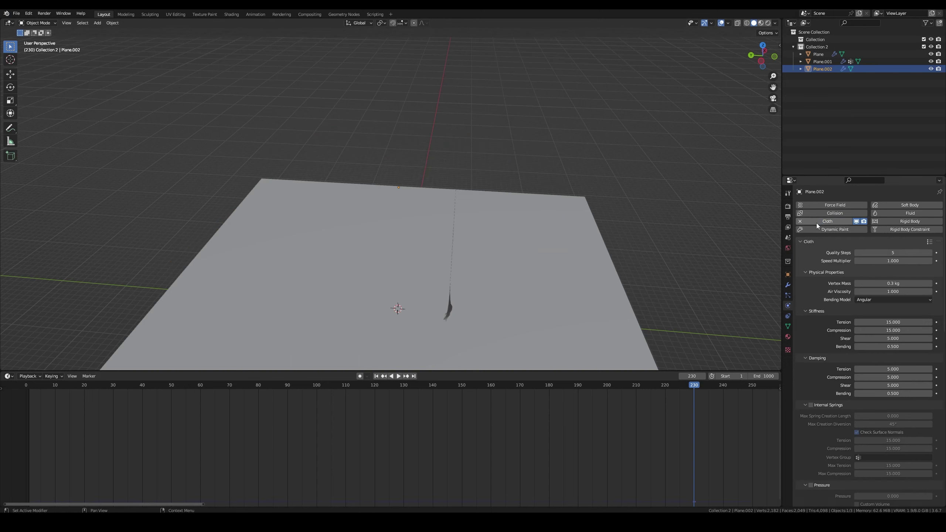
pyautogui.click(929, 242)
pyautogui.click(905, 186)
pyautogui.click(25, 388)
pyautogui.press('space')
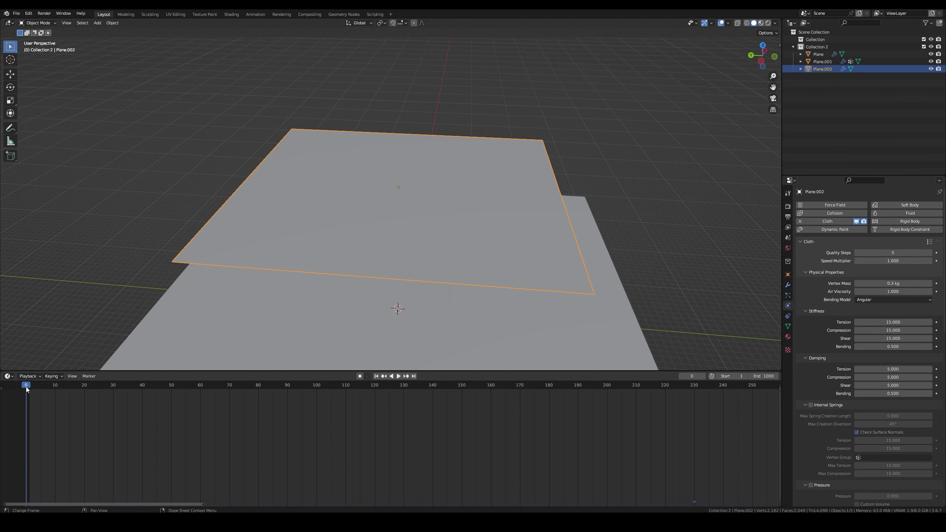
# - In Edit Mode, select the cloth plane's four corner vertices
pyautogui.moveTo(306, 238)
pyautogui.mouseDown(button='middle')
pyautogui.moveTo(430, 232)
pyautogui.moveTo(148, 224)
pyautogui.mouseUp(button='middle')
pyautogui.press('Tab')
pyautogui.click(168, 250)
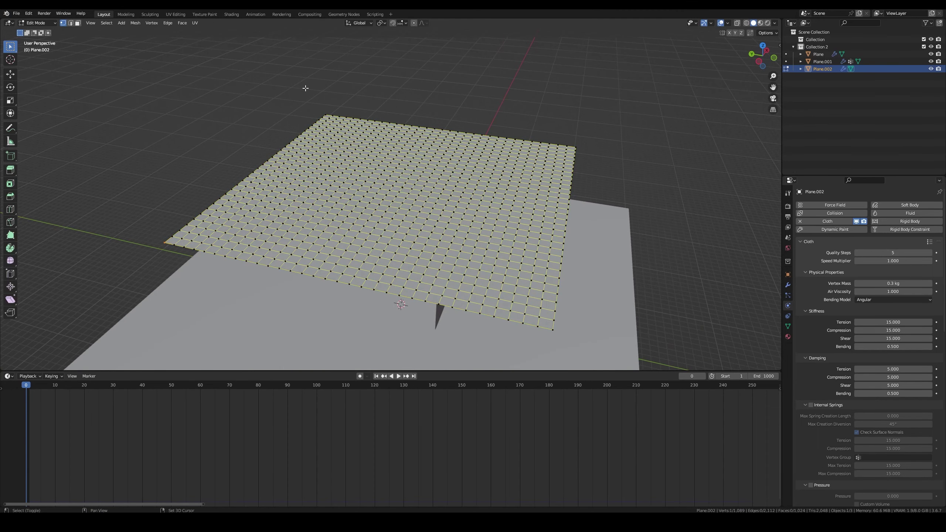
pyautogui.keyDown('shift'); pyautogui.moveTo(299, 96); pyautogui.dragTo(331, 120); pyautogui.keyUp('shift')
pyautogui.keyDown('shift'); pyautogui.click(326, 115); pyautogui.keyUp('shift')
pyautogui.moveTo(328, 108)
pyautogui.mouseDown(button='middle')
pyautogui.moveTo(604, 187)
pyautogui.moveTo(604, 137)
pyautogui.mouseUp(button='middle')
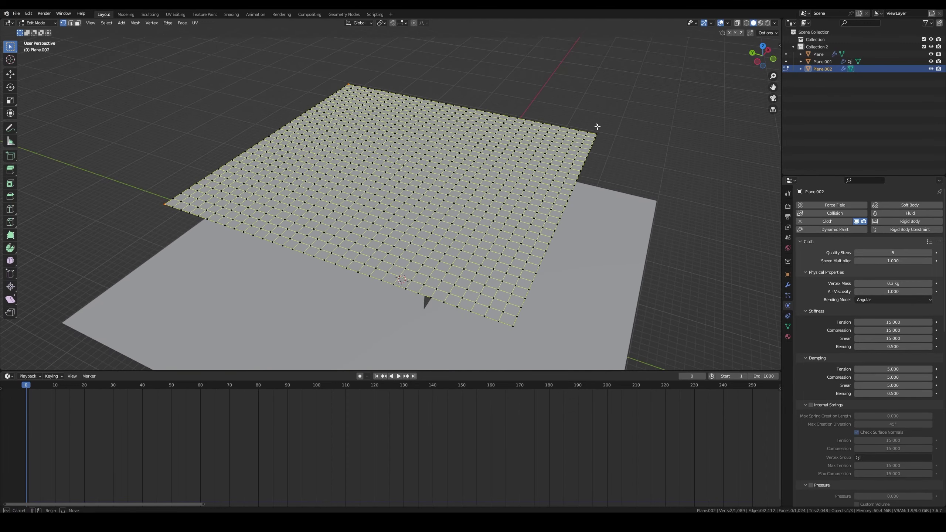
pyautogui.keyDown('shift'); pyautogui.click(603, 138); pyautogui.keyUp('shift')
pyautogui.keyDown('shift'); pyautogui.click(505, 327); pyautogui.keyUp('shift')
# - Assign the corners to a new vertex group and set it as the cloth Pin Group
pyautogui.click(788, 325)
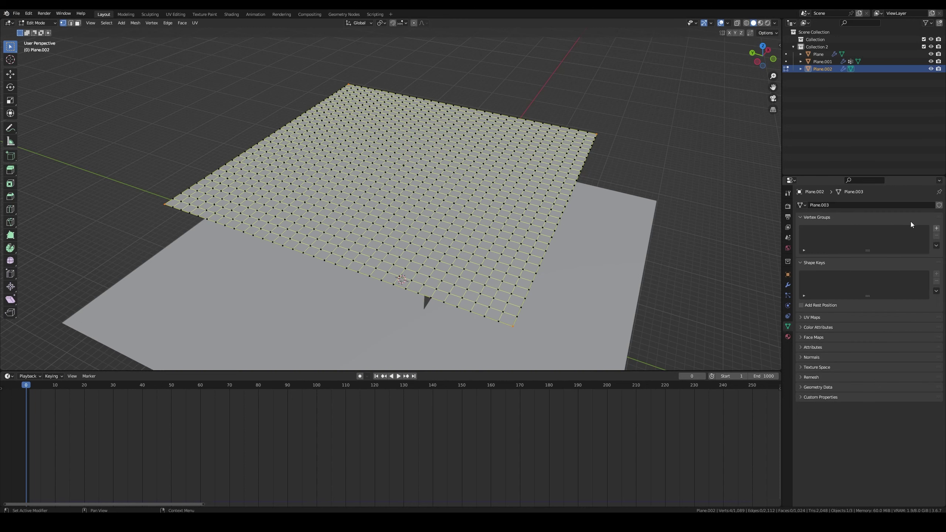
pyautogui.click(937, 228)
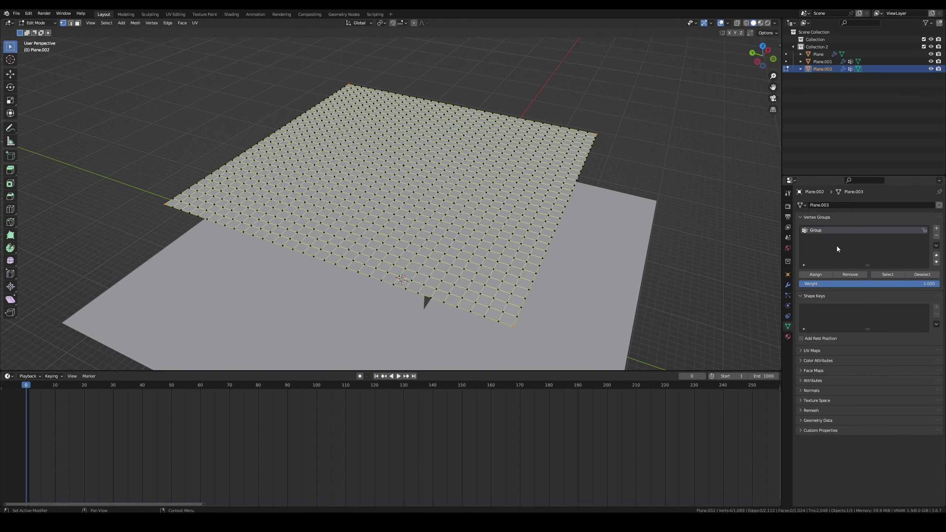
pyautogui.click(815, 274)
pyautogui.click(788, 285)
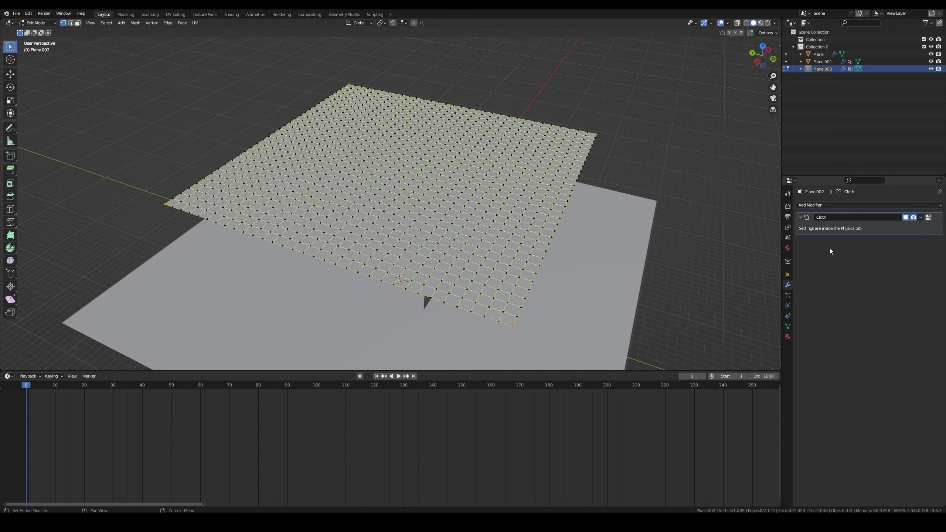
pyautogui.click(788, 306)
pyautogui.scroll(-10, 856, 377)
pyautogui.scroll(-5, 847, 367)
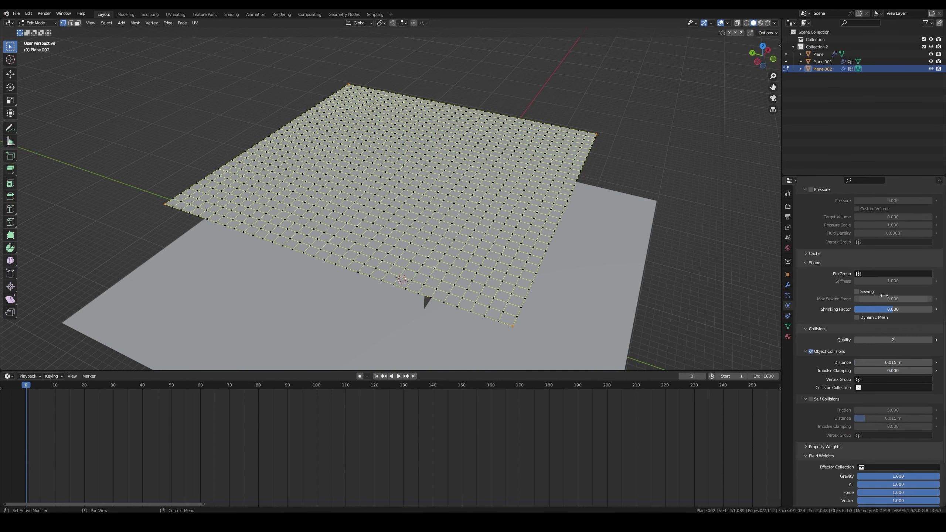
pyautogui.click(880, 273)
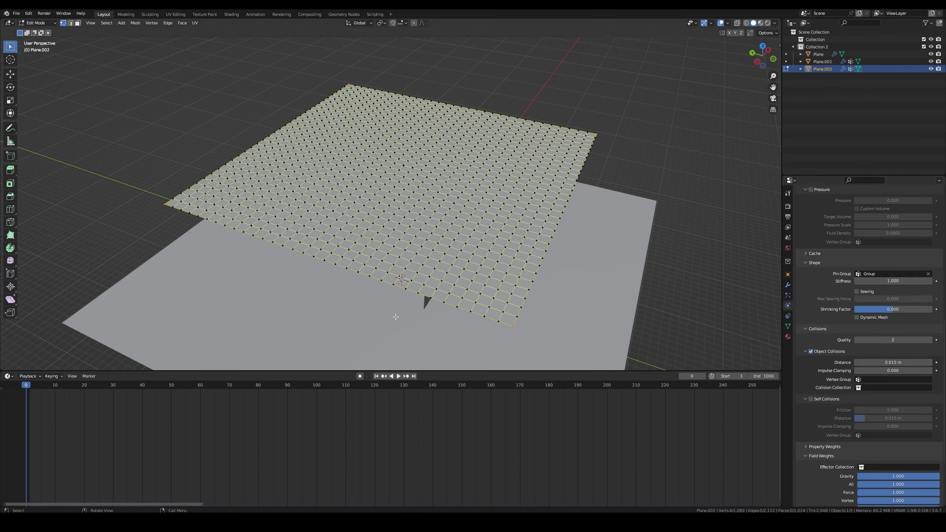
# - Play the pinned cloth simulation, then stop and rewind to the first frame
pyautogui.press('Tab')
pyautogui.press('space')
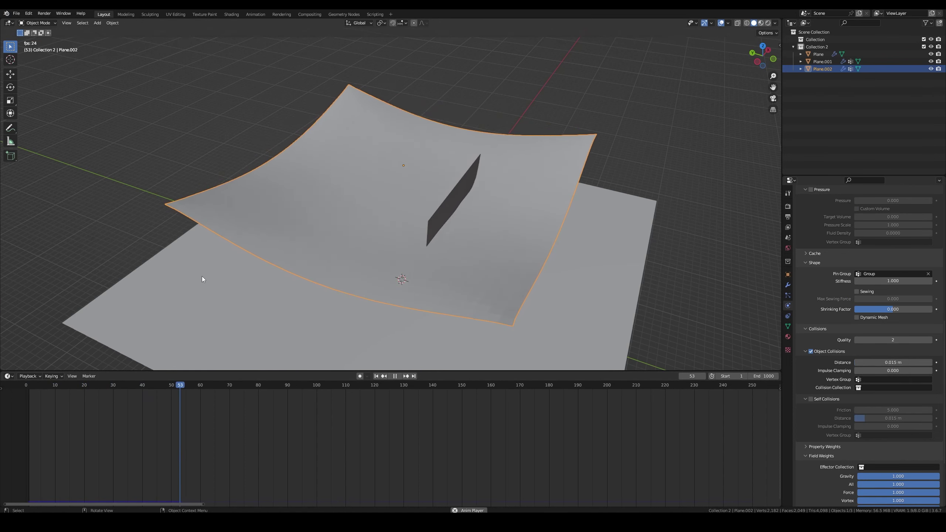
pyautogui.moveTo(202, 276); pyautogui.dragTo(253, 253, button='middle')
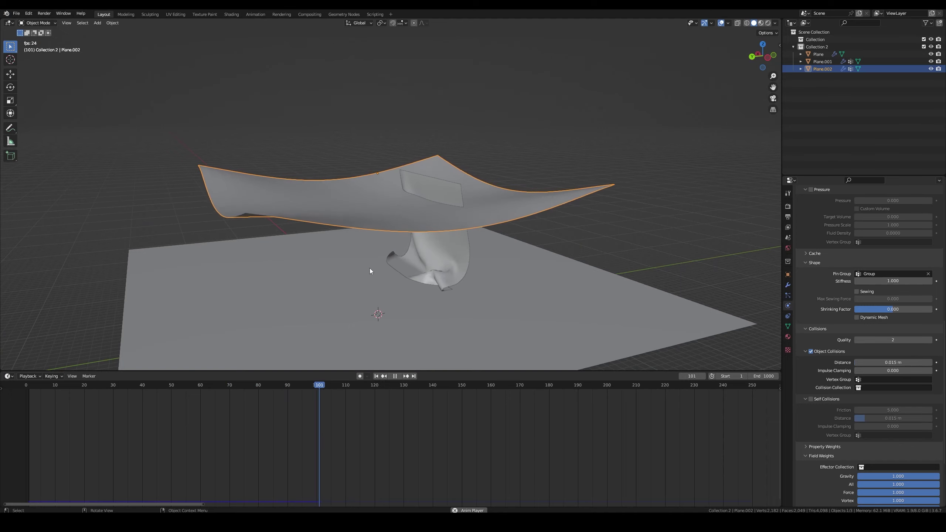
pyautogui.moveTo(377, 273)
pyautogui.mouseDown(button='middle')
pyautogui.moveTo(479, 263)
pyautogui.moveTo(427, 244)
pyautogui.moveTo(397, 256)
pyautogui.moveTo(408, 267)
pyautogui.mouseUp(button='middle')
pyautogui.press('space')
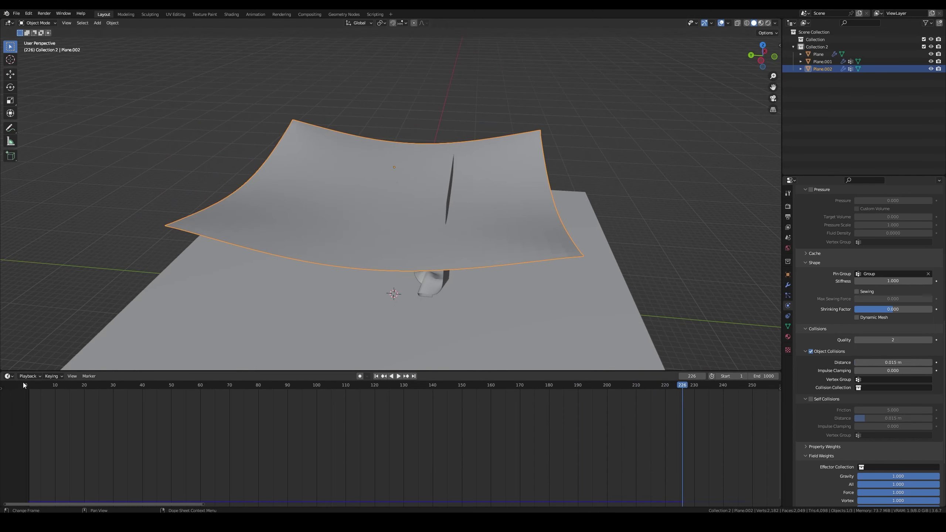
pyautogui.click(23, 382)
pyautogui.click(97, 23)
pyautogui.moveTo(108, 31)
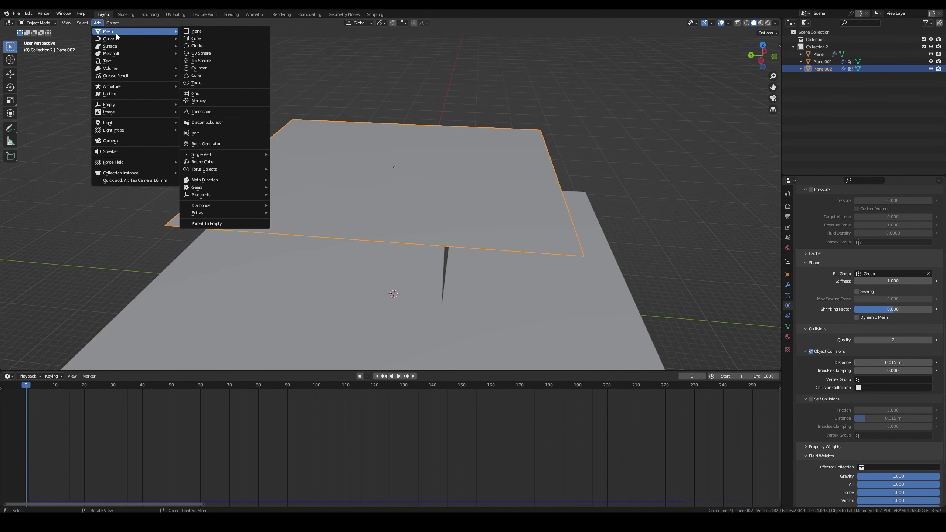
# - Add a UV sphere, scale it up and raise it along Z just below the cloth
pyautogui.click(217, 54)
pyautogui.scroll(3, 461, 214)
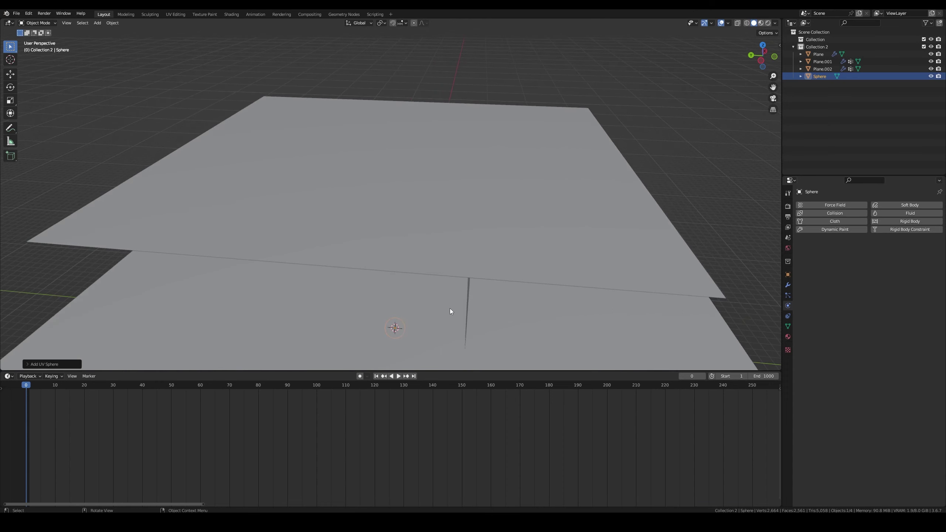
pyautogui.press('s')
pyautogui.click(569, 258)
pyautogui.press('g')
pyautogui.press('z')
pyautogui.click(568, 143)
pyautogui.moveTo(567, 143)
pyautogui.mouseDown(button='middle')
pyautogui.moveTo(546, 167)
pyautogui.moveTo(570, 178)
pyautogui.moveTo(561, 172)
pyautogui.mouseUp(button='middle')
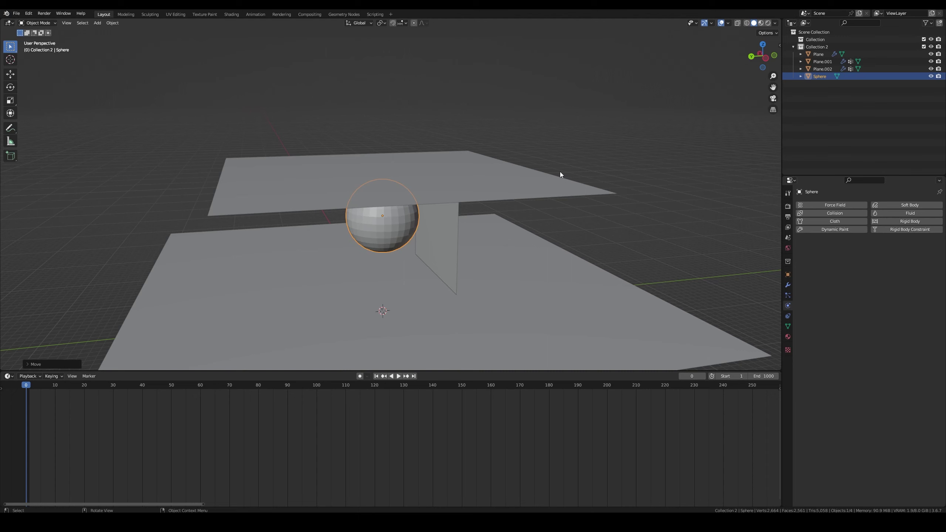
# - Give the sphere Collision physics and replay the simulation from the first frame
pyautogui.press('space')
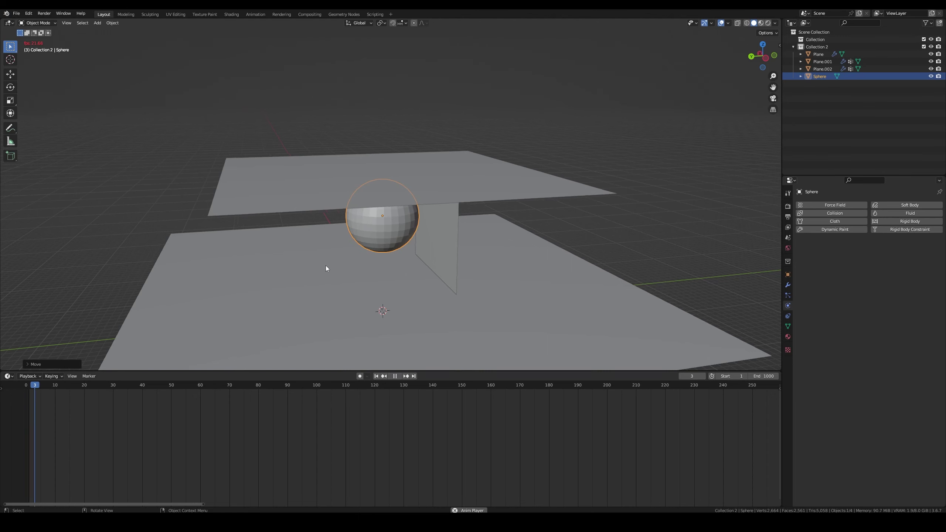
pyautogui.moveTo(433, 251); pyautogui.dragTo(430, 246, button='middle')
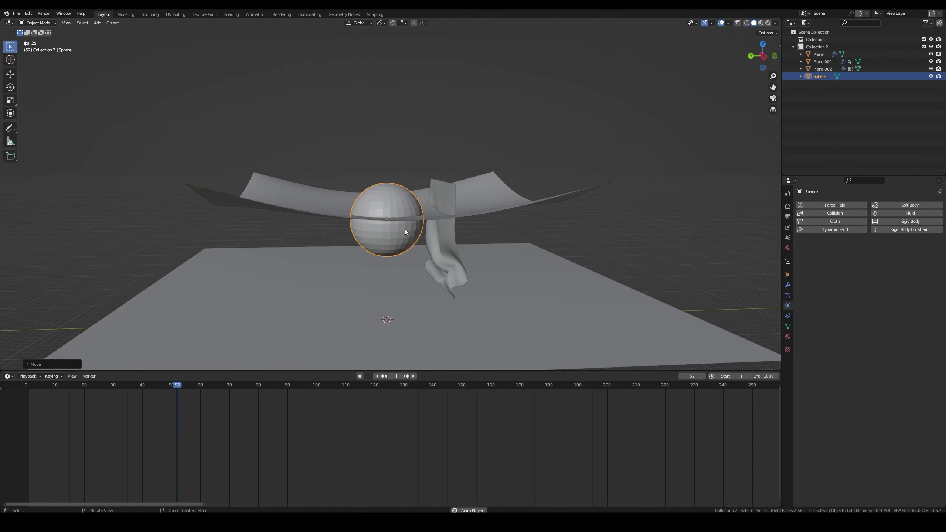
pyautogui.press('space')
pyautogui.click(837, 214)
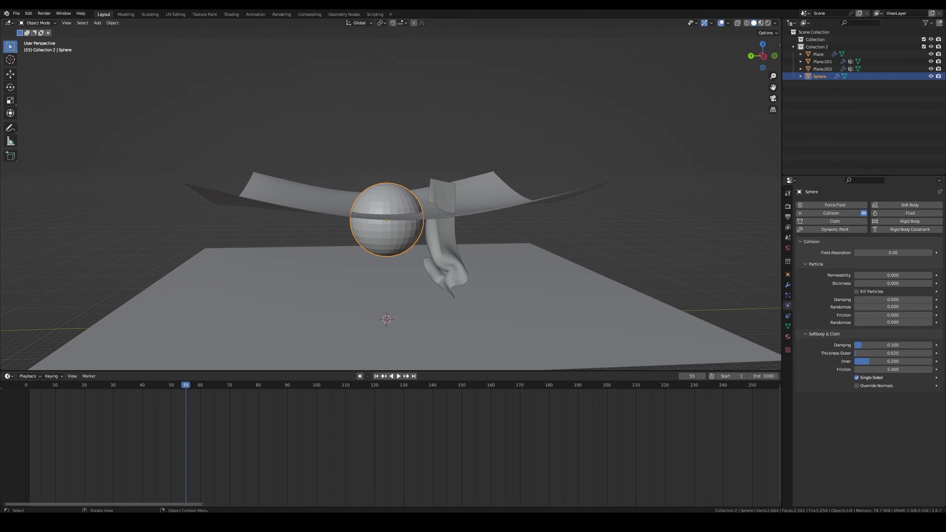
pyautogui.click(27, 385)
pyautogui.press('space')
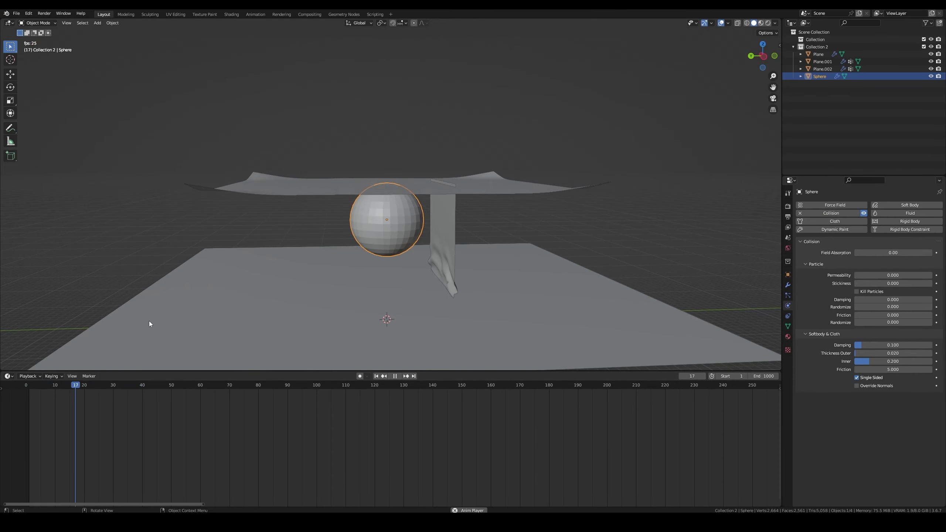
# - Raise the sphere twice along Z into the cloth during playback
pyautogui.moveTo(257, 299)
pyautogui.mouseDown(button='middle')
pyautogui.moveTo(379, 324)
pyautogui.moveTo(392, 312)
pyautogui.moveTo(306, 304)
pyautogui.mouseUp(button='middle')
pyautogui.press('g')
pyautogui.press('z')
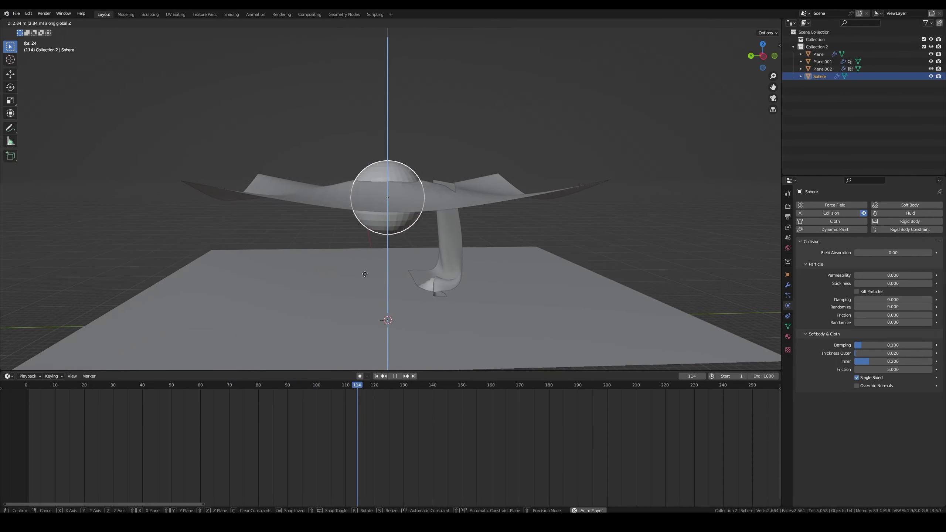
pyautogui.click(365, 273)
pyautogui.moveTo(346, 280)
pyautogui.mouseDown(button='middle')
pyautogui.moveTo(380, 292)
pyautogui.moveTo(525, 285)
pyautogui.moveTo(505, 304)
pyautogui.moveTo(473, 306)
pyautogui.mouseUp(button='middle')
pyautogui.press('g')
pyautogui.press('z')
pyautogui.click(420, 281)
# - Push the sphere higher into a tent shape, stop playback and select the cloth
pyautogui.press('g')
pyautogui.press('z')
pyautogui.click(513, 271)
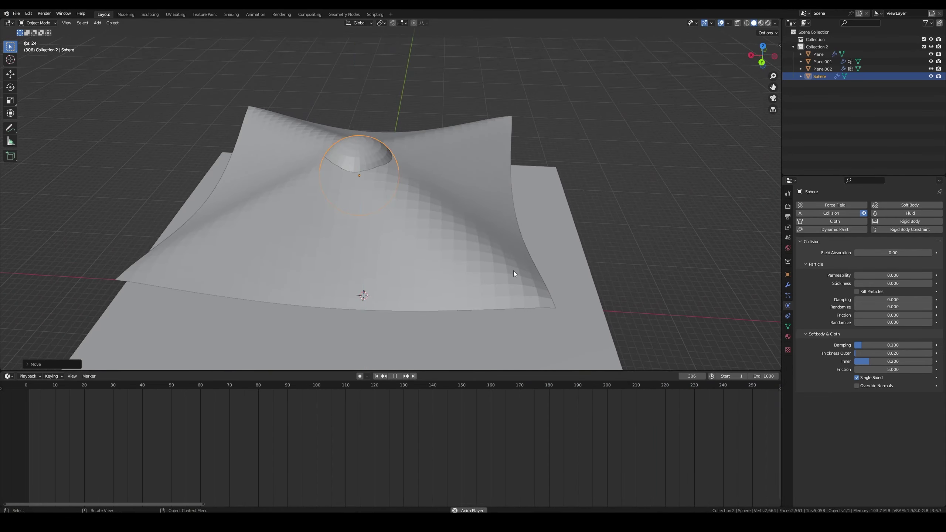
pyautogui.moveTo(513, 270)
pyautogui.mouseDown(button='middle')
pyautogui.moveTo(530, 259)
pyautogui.moveTo(513, 256)
pyautogui.mouseUp(button='middle')
pyautogui.press('space')
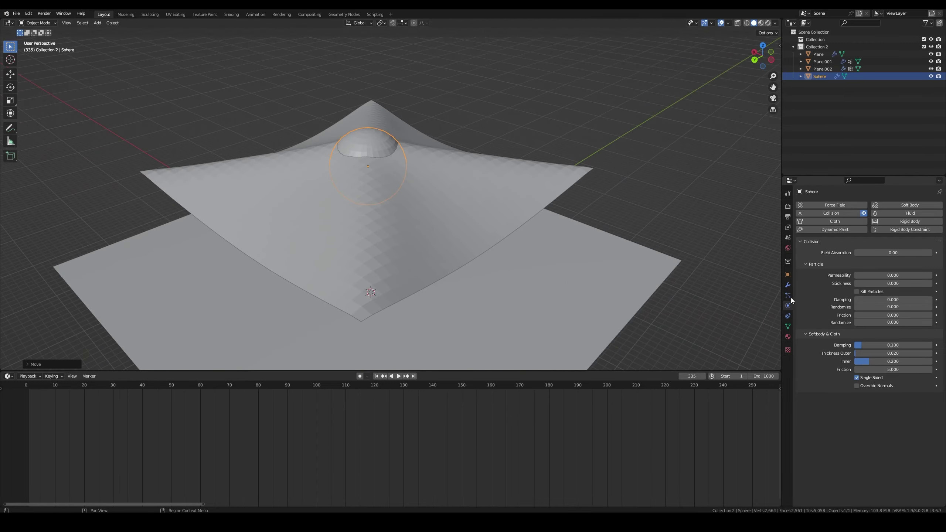
pyautogui.click(493, 234)
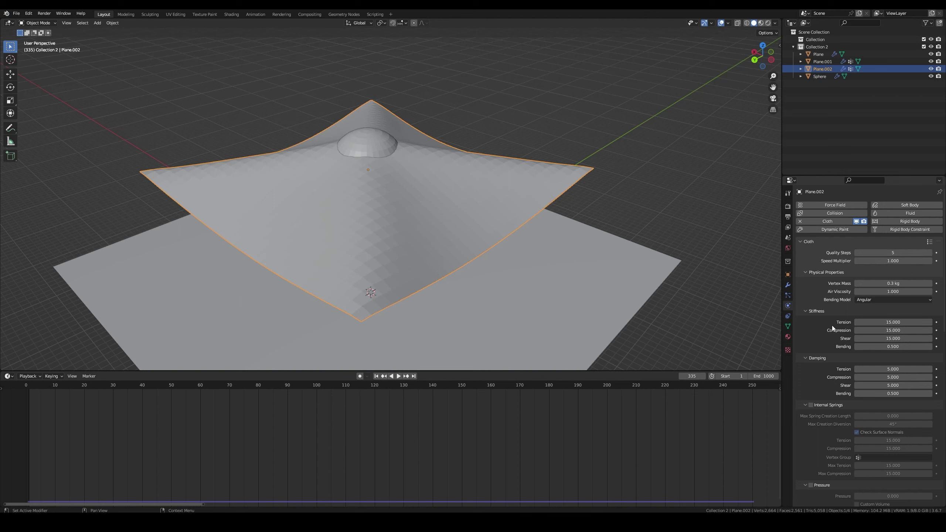
# - Set the cloth cache End frame to 1000 and replay from the first frame
pyautogui.scroll(-5, 832, 325)
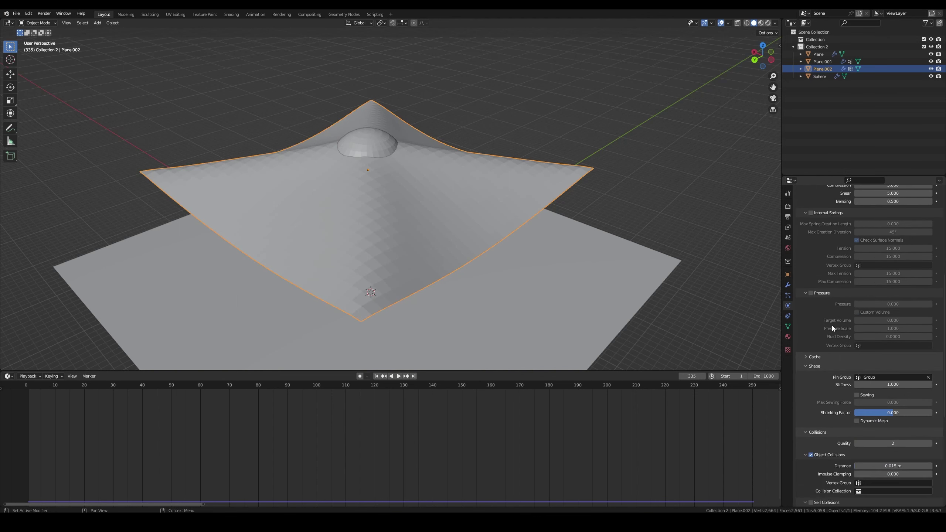
pyautogui.scroll(-5, 832, 325)
pyautogui.scroll(-5, 832, 325)
pyautogui.scroll(-1, 832, 325)
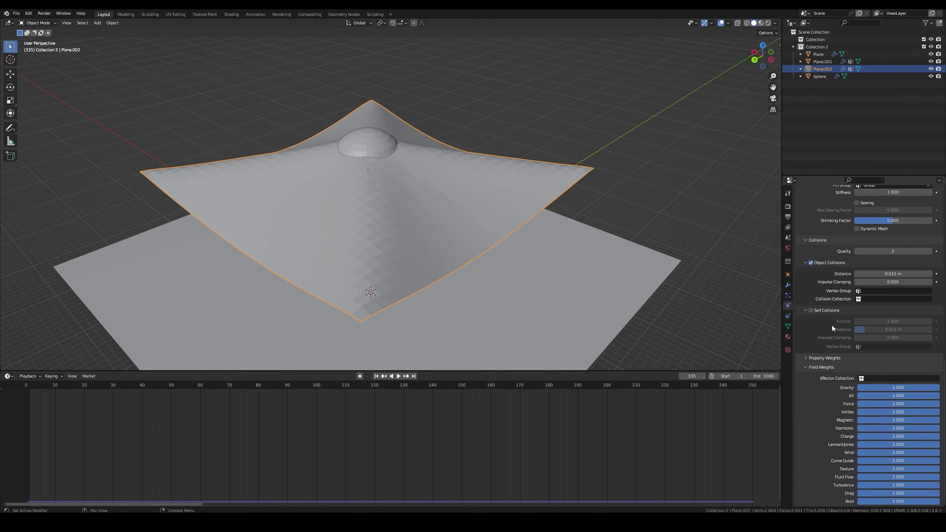
pyautogui.scroll(5, 834, 327)
pyautogui.click(819, 343)
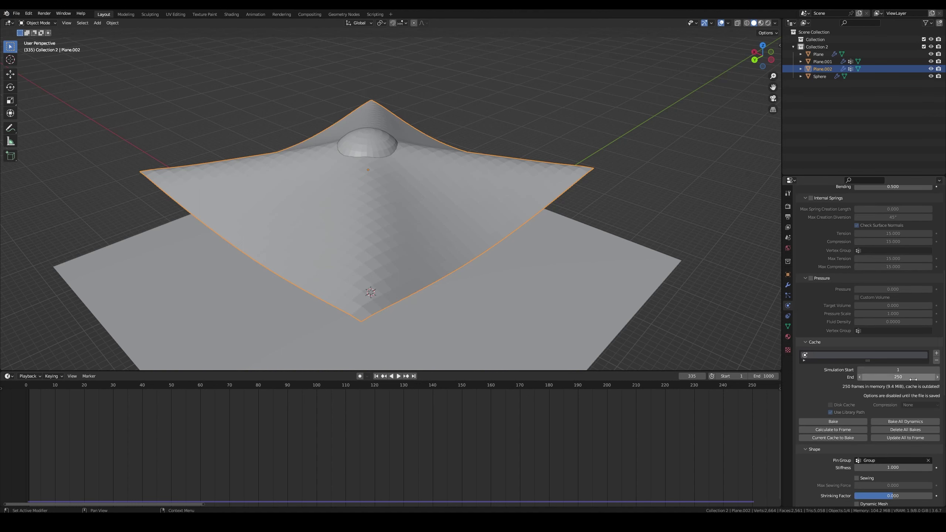
pyautogui.doubleClick(906, 378)
pyautogui.write('1000')
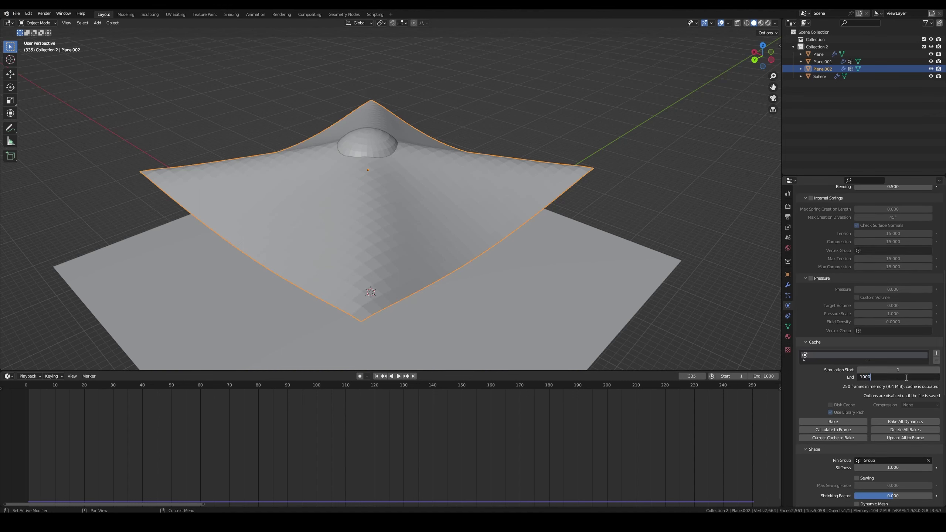
pyautogui.press('Return')
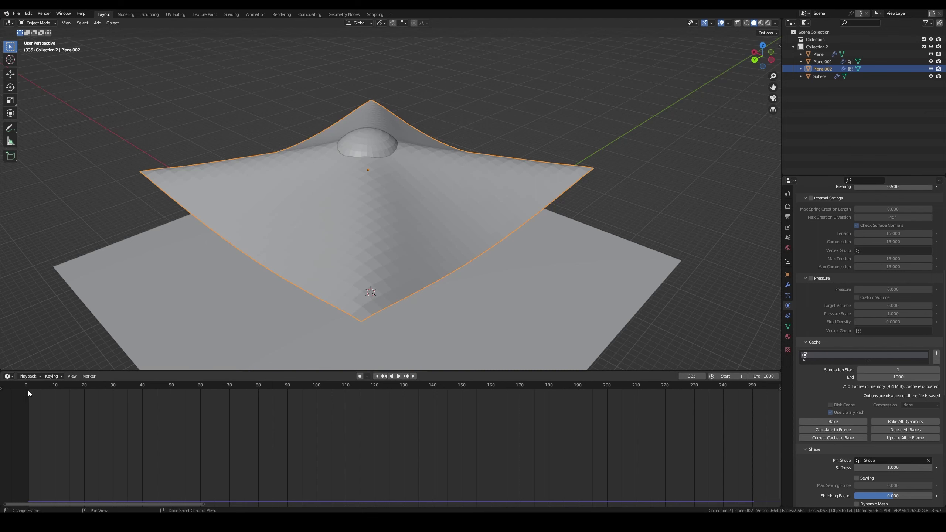
pyautogui.click(28, 390)
pyautogui.press('space')
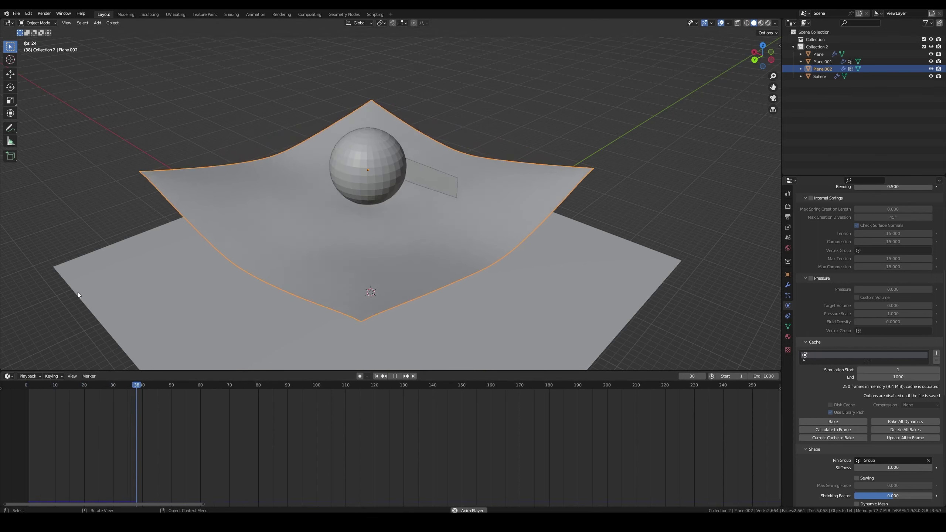
# - Select the sphere and lift it along Z into the cloth while the simulation plays
pyautogui.click(353, 180)
pyautogui.press('g')
pyautogui.press('z')
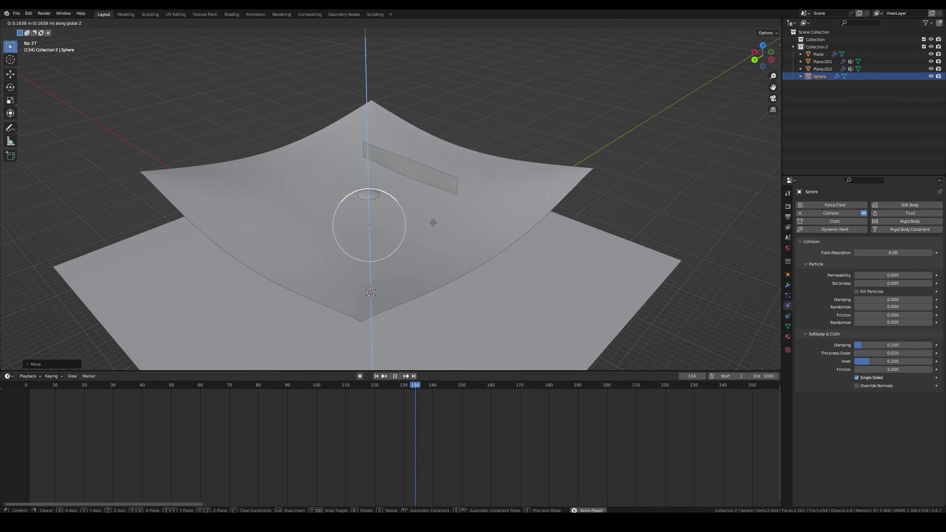
pyautogui.click(433, 193)
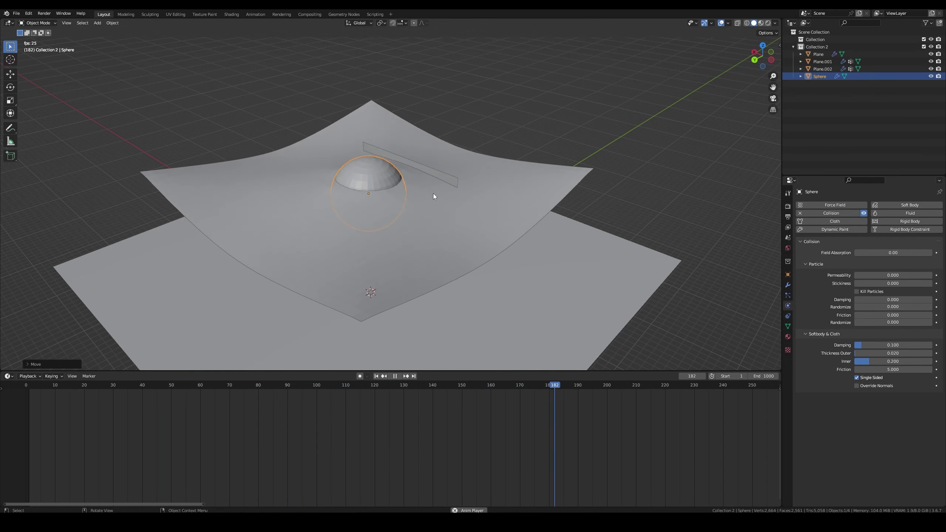
pyautogui.press('g')
pyautogui.press('z')
pyautogui.click(440, 189)
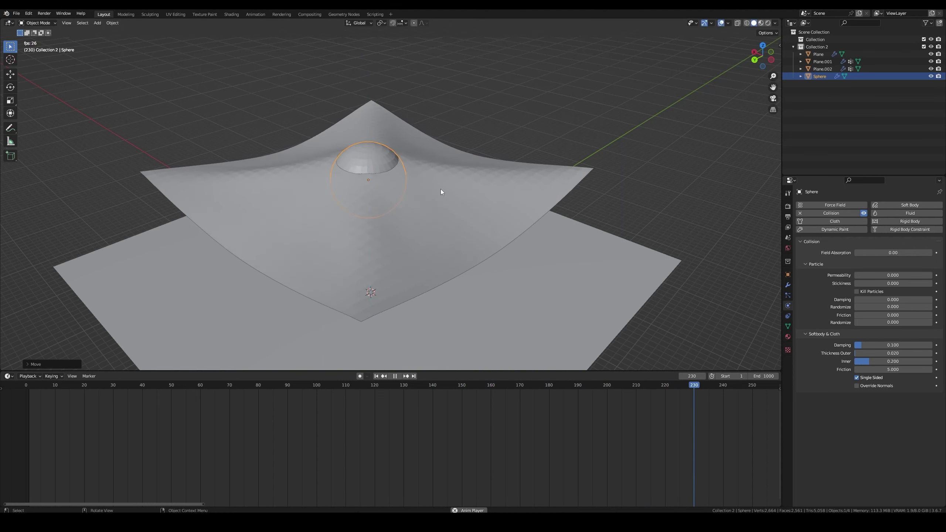
pyautogui.moveTo(434, 109); pyautogui.dragTo(464, 102, button='middle')
pyautogui.press('g')
pyautogui.press('z')
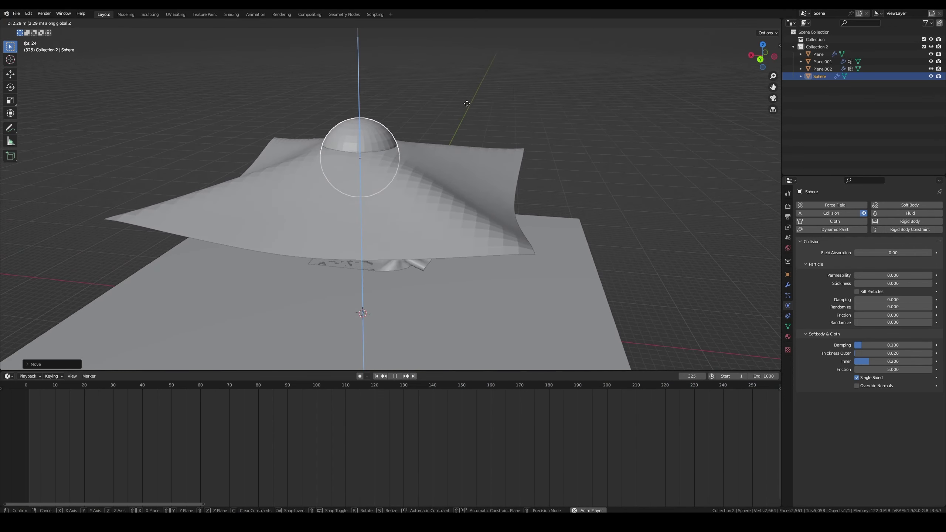
pyautogui.click(467, 103)
# - Raise the sphere to its final height, stop playback, and apply Shade Smooth to the cloth
pyautogui.press('g')
pyautogui.press('z')
pyautogui.click(466, 99)
pyautogui.moveTo(466, 96)
pyautogui.mouseDown(button='middle')
pyautogui.moveTo(548, 105)
pyautogui.moveTo(519, 126)
pyautogui.mouseUp(button='middle')
pyautogui.press('g')
pyautogui.press('z')
pyautogui.click(538, 92)
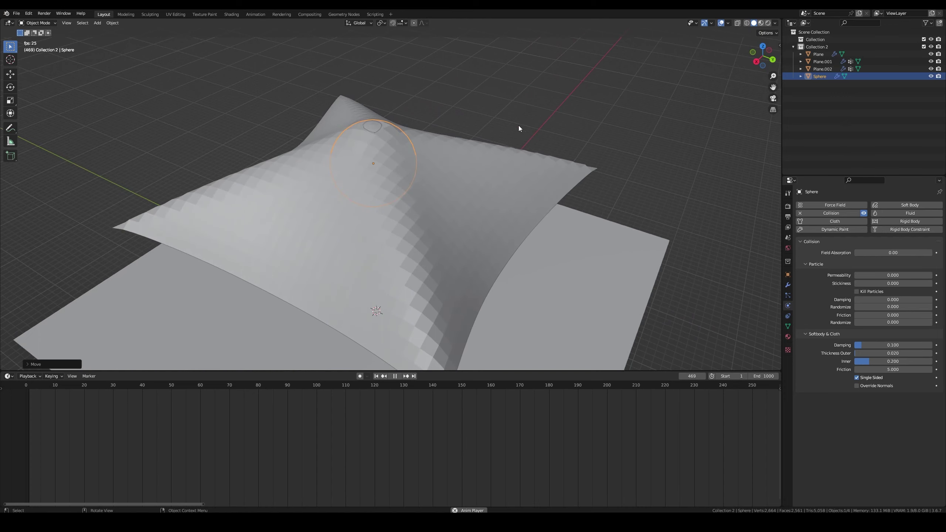
pyautogui.press('space')
pyautogui.click(491, 170)
pyautogui.rightClick(492, 170)
pyautogui.click(492, 170)
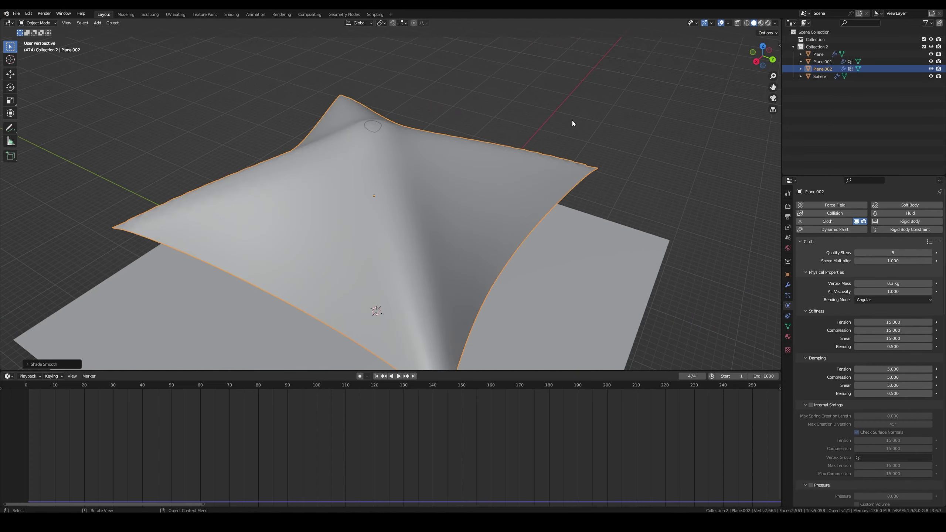
# - Apply Plane.002's Cloth modifier to freeze the peaked tent drape into its mesh
pyautogui.click(572, 121)
pyautogui.moveTo(472, 105)
pyautogui.mouseDown(button='middle')
pyautogui.moveTo(530, 113)
pyautogui.moveTo(585, 91)
pyautogui.moveTo(555, 81)
pyautogui.moveTo(463, 99)
pyautogui.moveTo(559, 88)
pyautogui.moveTo(510, 123)
pyautogui.mouseUp(button='middle')
pyautogui.click(433, 126)
pyautogui.moveTo(433, 126)
pyautogui.mouseDown(button='middle')
pyautogui.moveTo(439, 108)
pyautogui.moveTo(538, 106)
pyautogui.moveTo(501, 116)
pyautogui.moveTo(428, 107)
pyautogui.mouseUp(button='middle')
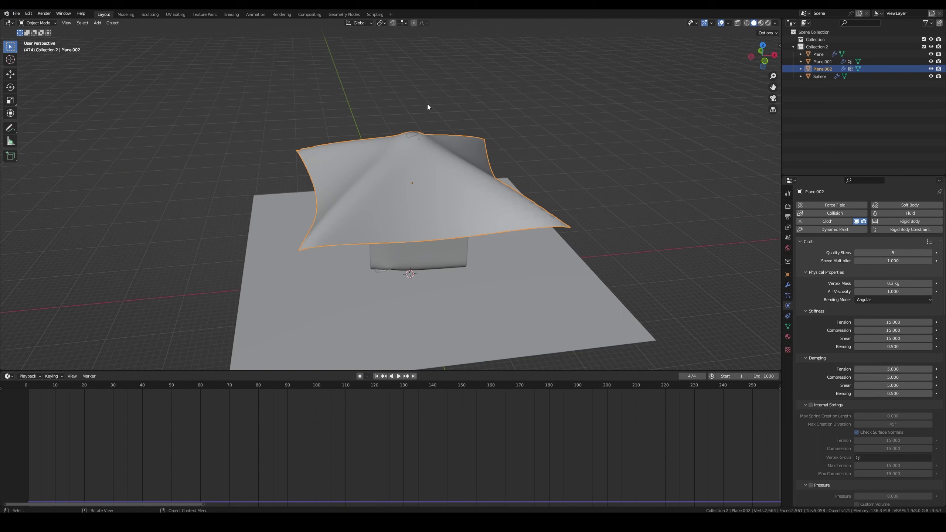
pyautogui.click(788, 284)
pyautogui.click(920, 218)
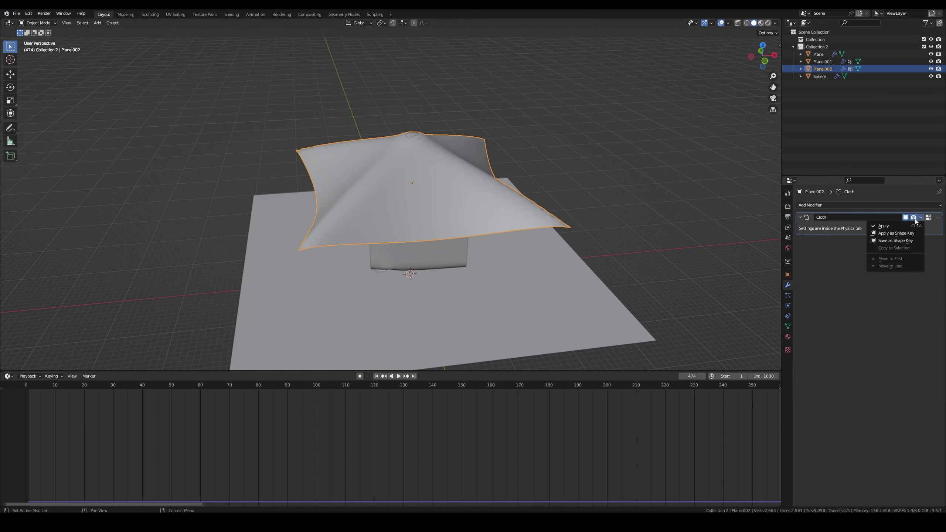
pyautogui.click(901, 225)
pyautogui.hotkey('shift', 'Left')
pyautogui.press('space')
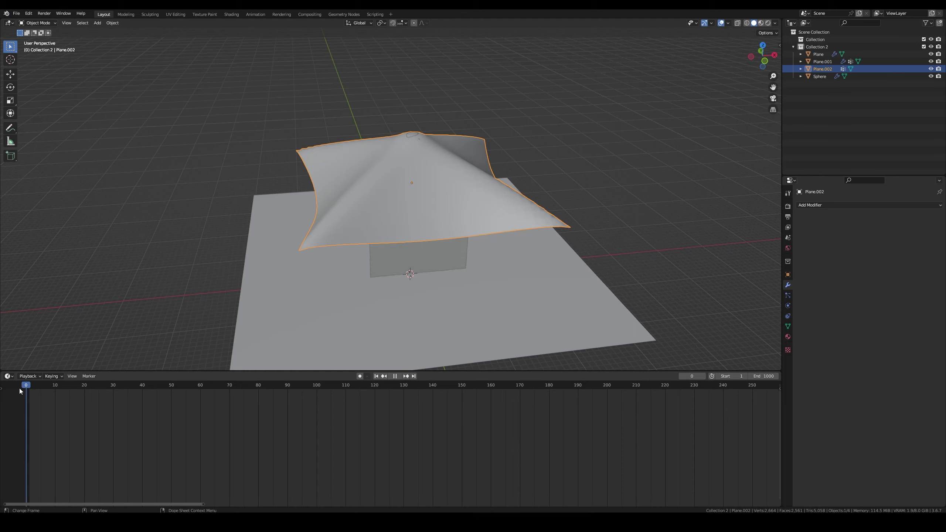
pyautogui.moveTo(180, 302)
pyautogui.mouseDown(button='middle')
pyautogui.moveTo(275, 290)
pyautogui.moveTo(344, 204)
pyautogui.moveTo(371, 208)
pyautogui.moveTo(395, 296)
pyautogui.moveTo(413, 294)
pyautogui.moveTo(409, 217)
pyautogui.moveTo(448, 226)
pyautogui.moveTo(511, 180)
pyautogui.mouseUp(button='middle')
pyautogui.press('space')
pyautogui.moveTo(577, 196); pyautogui.dragTo(537, 214, button='middle')
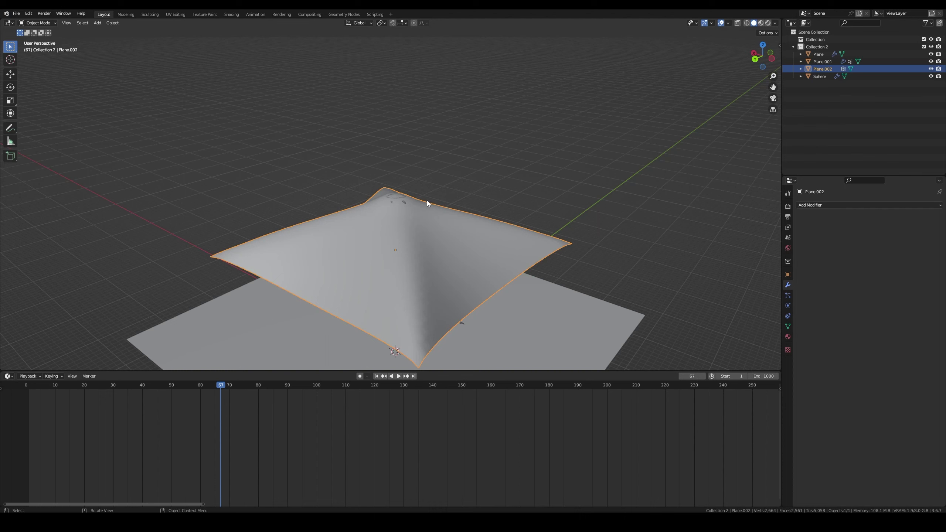
pyautogui.moveTo(427, 201)
pyautogui.mouseDown(button='middle')
pyautogui.moveTo(432, 239)
pyautogui.moveTo(408, 196)
pyautogui.moveTo(431, 132)
pyautogui.mouseUp(button='middle')
pyautogui.press('Tab')
pyautogui.scroll(-1, 412, 157)
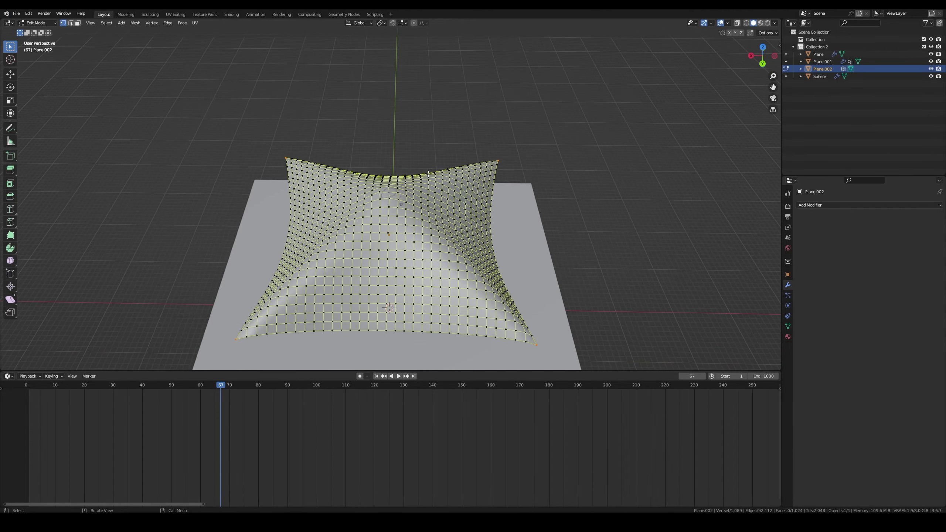
pyautogui.moveTo(419, 185)
pyautogui.mouseDown(button='middle')
pyautogui.moveTo(495, 164)
pyautogui.moveTo(392, 148)
pyautogui.moveTo(447, 154)
pyautogui.moveTo(481, 171)
pyautogui.moveTo(406, 188)
pyautogui.mouseUp(button='middle')
pyautogui.press('Tab')
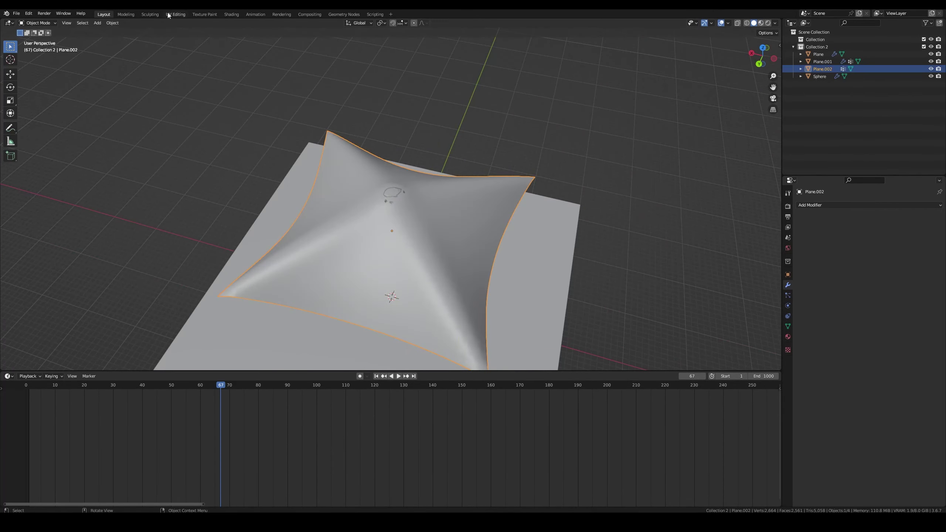
pyautogui.click(176, 14)
pyautogui.scroll(-5, 545, 205)
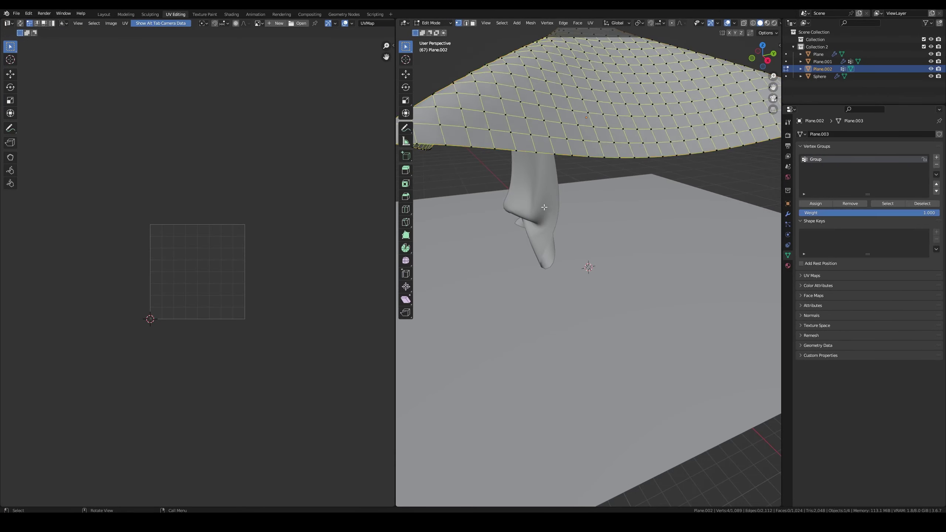
pyautogui.moveTo(545, 205); pyautogui.dragTo(495, 198, button='middle')
pyautogui.press('a')
pyautogui.scroll(3, 248, 194)
pyautogui.press('a')
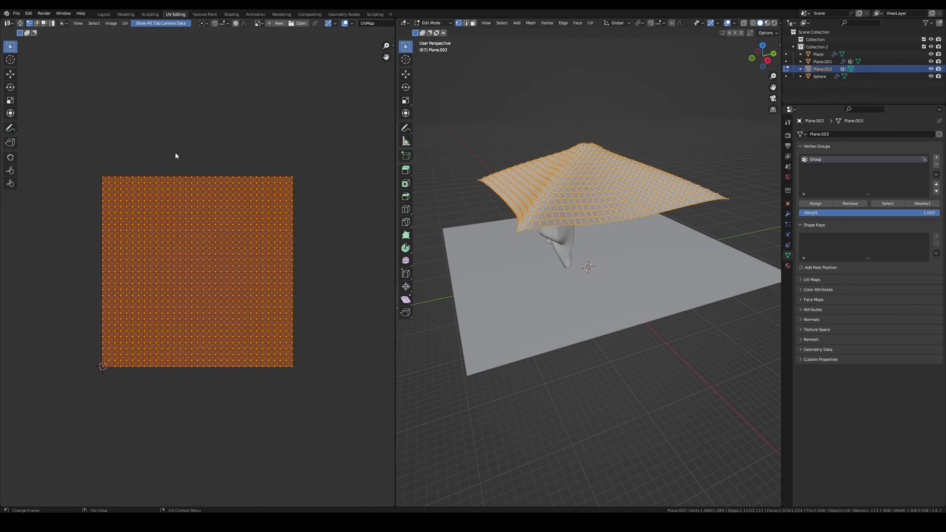
pyautogui.moveTo(503, 161); pyautogui.dragTo(632, 179, button='middle')
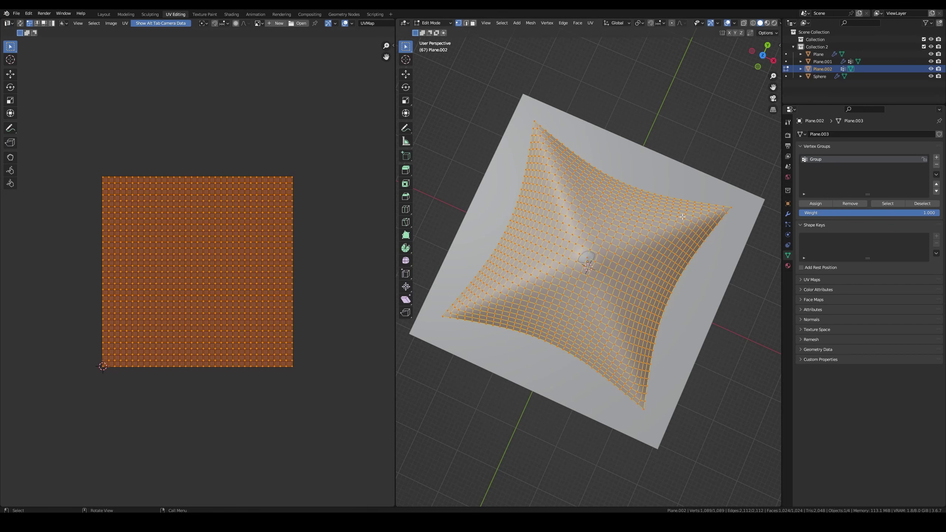
# - Add a new plane, raise it above the draped cloth and enlarge it
pyautogui.scroll(-1, 507, 217)
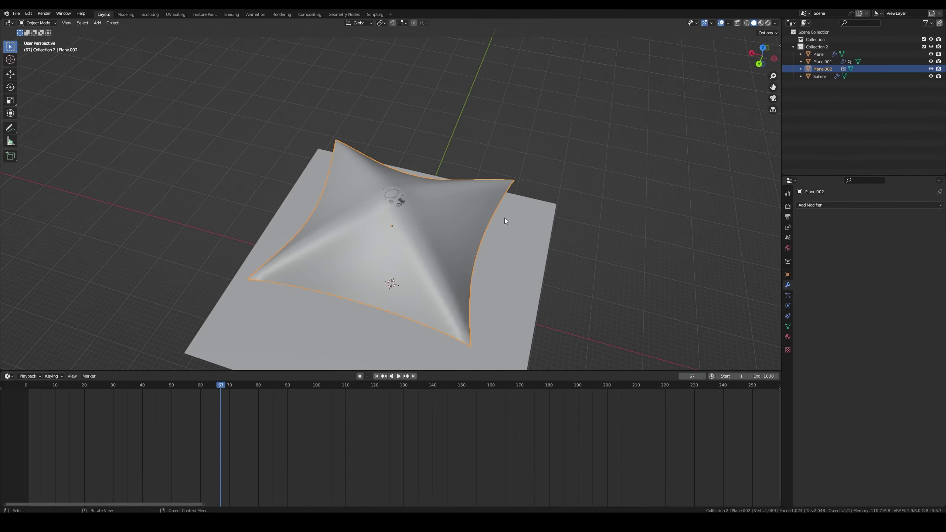
pyautogui.click(506, 218)
pyautogui.click(98, 23)
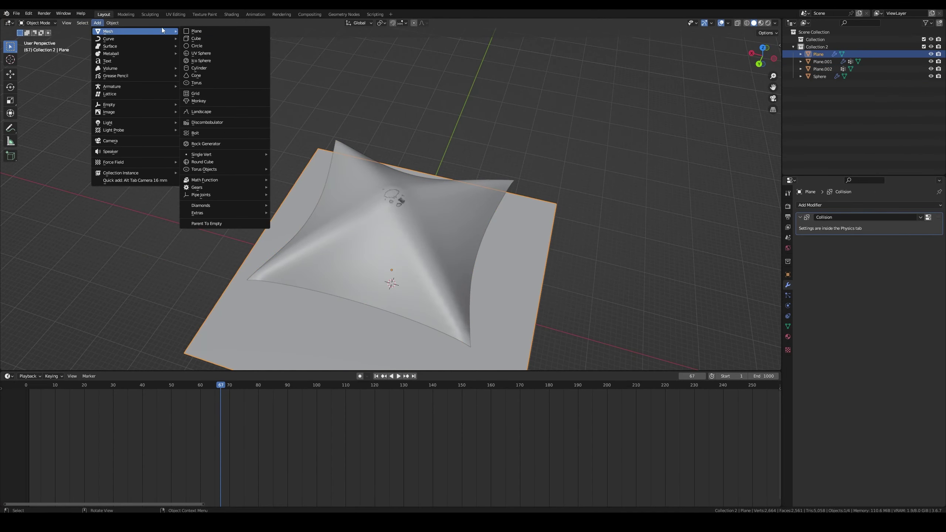
pyautogui.click(200, 36)
pyautogui.press('g')
pyautogui.click(457, 91)
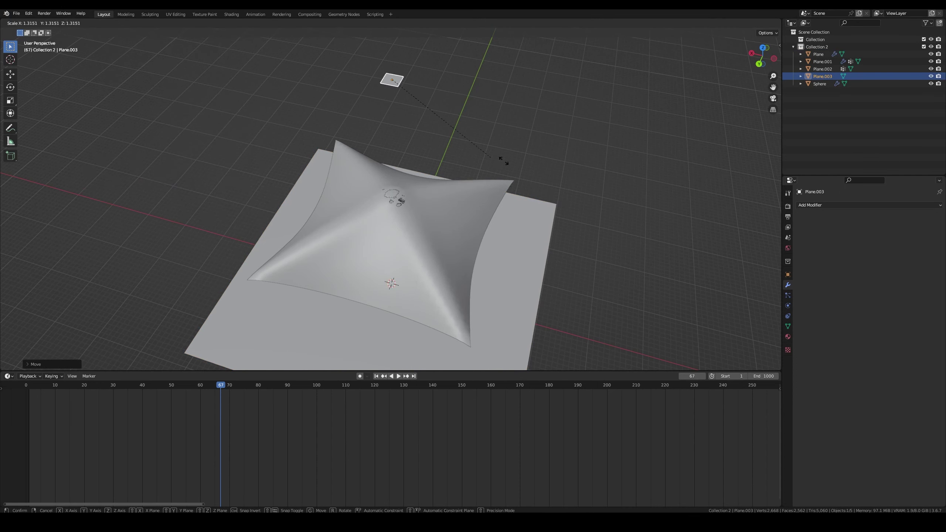
pyautogui.press('s')
pyautogui.click(398, 343)
pyautogui.moveTo(397, 344)
pyautogui.mouseDown(button='middle')
pyautogui.moveTo(483, 258)
pyautogui.moveTo(542, 272)
pyautogui.mouseUp(button='middle')
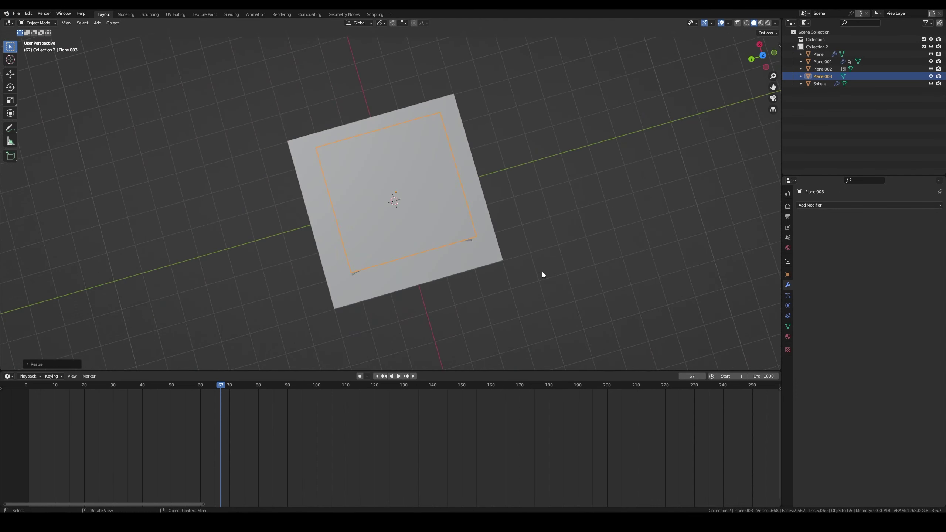
# - Scale the plane along X and Y into a long, narrow strip
pyautogui.press('s')
pyautogui.press('x')
pyautogui.click(477, 218)
pyautogui.moveTo(477, 218)
pyautogui.mouseDown(button='middle')
pyautogui.moveTo(560, 241)
pyautogui.moveTo(439, 195)
pyautogui.moveTo(509, 163)
pyautogui.moveTo(528, 222)
pyautogui.moveTo(497, 213)
pyautogui.mouseUp(button='middle')
pyautogui.press('s')
pyautogui.press('y')
pyautogui.click(644, 243)
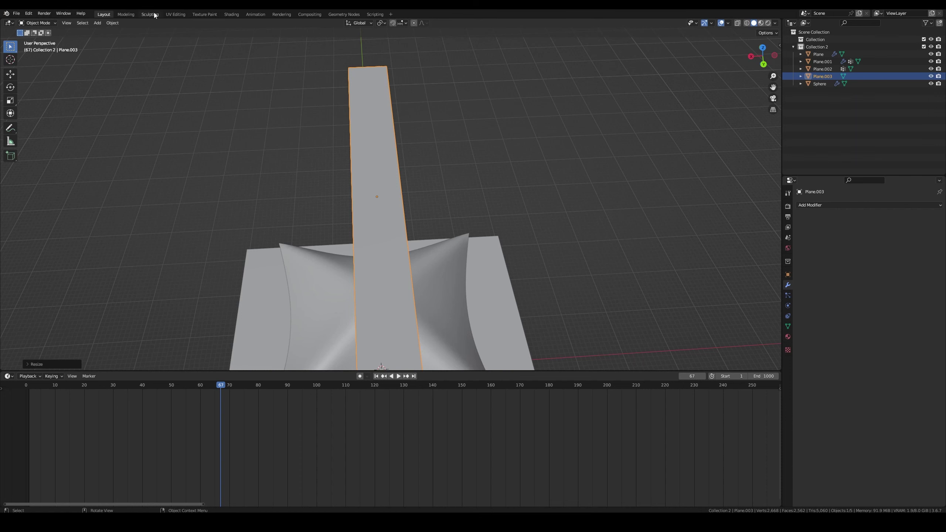
# - In the UV Editing workspace, apply the strip Plane.003's scale
pyautogui.click(175, 14)
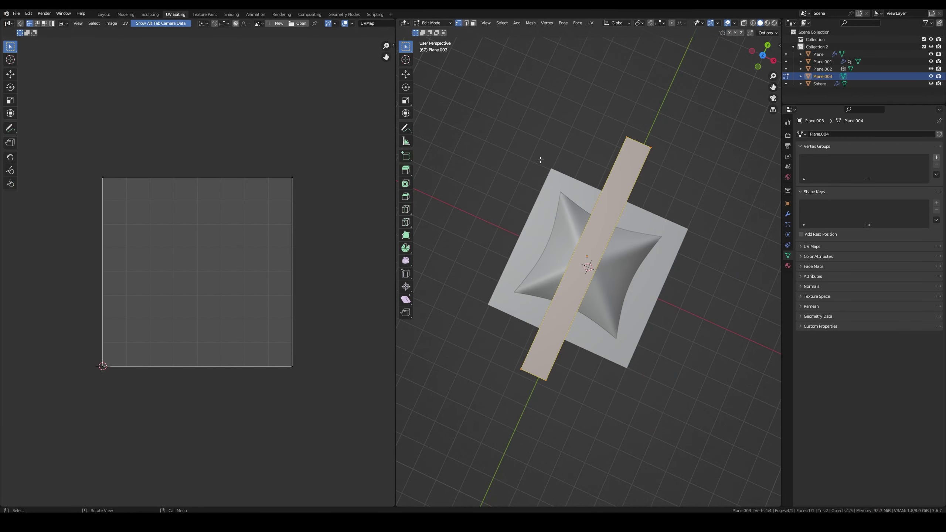
pyautogui.press('Tab')
pyautogui.hotkey('ctrl', 'a')
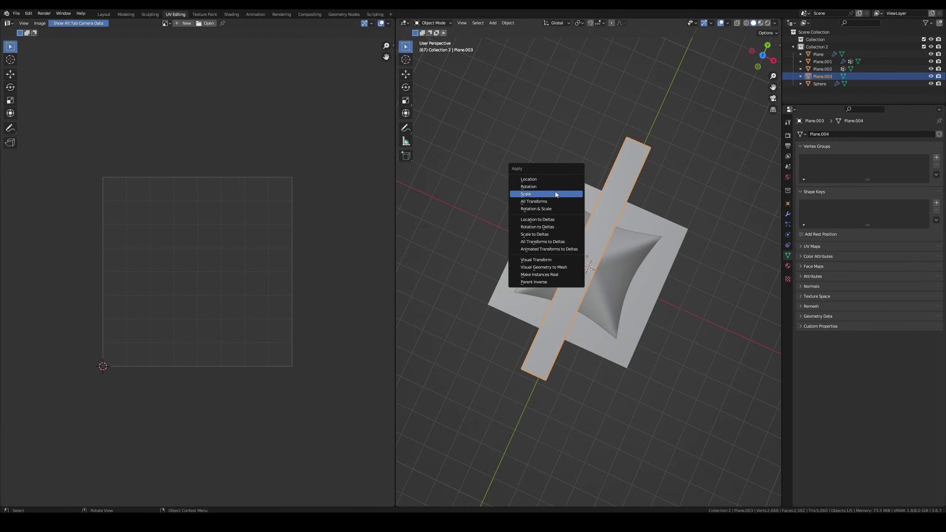
pyautogui.click(555, 191)
pyautogui.press('Tab')
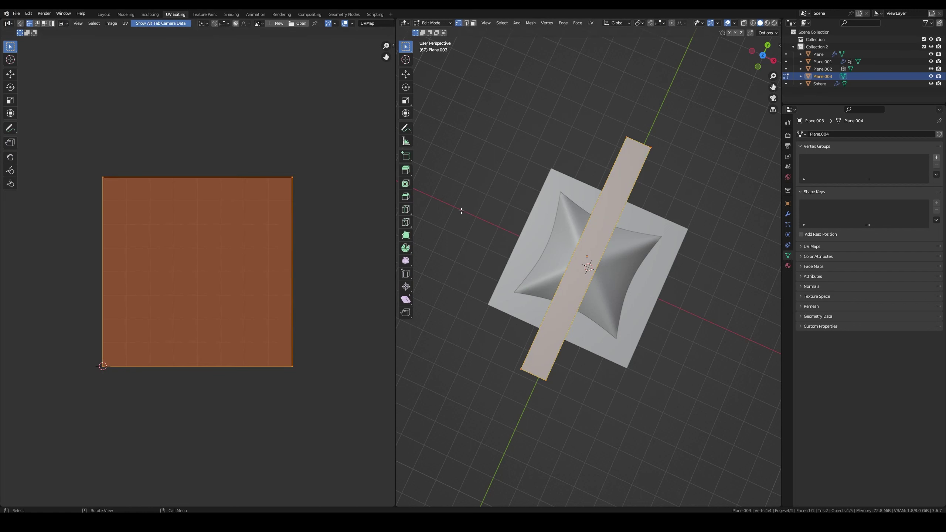
pyautogui.press('Tab')
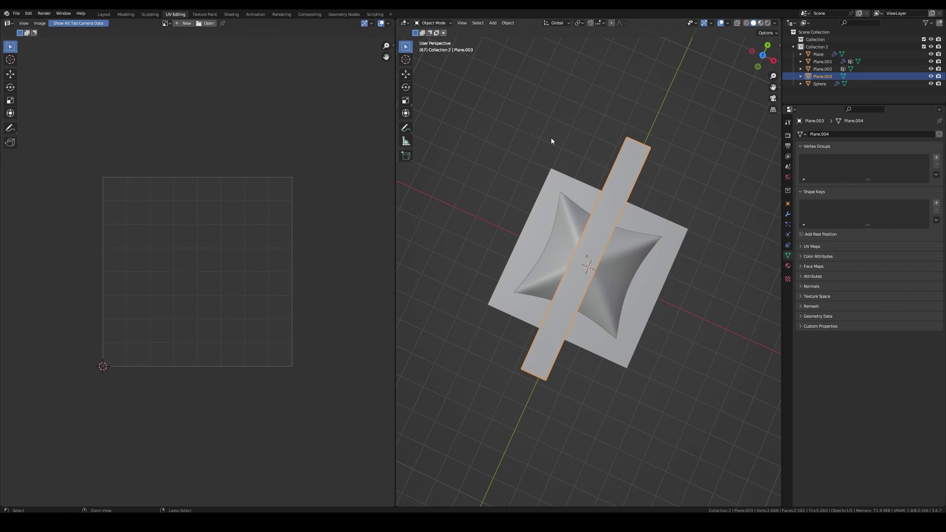
pyautogui.hotkey('ctrl', 'a')
pyautogui.click(535, 155)
pyautogui.press('Tab')
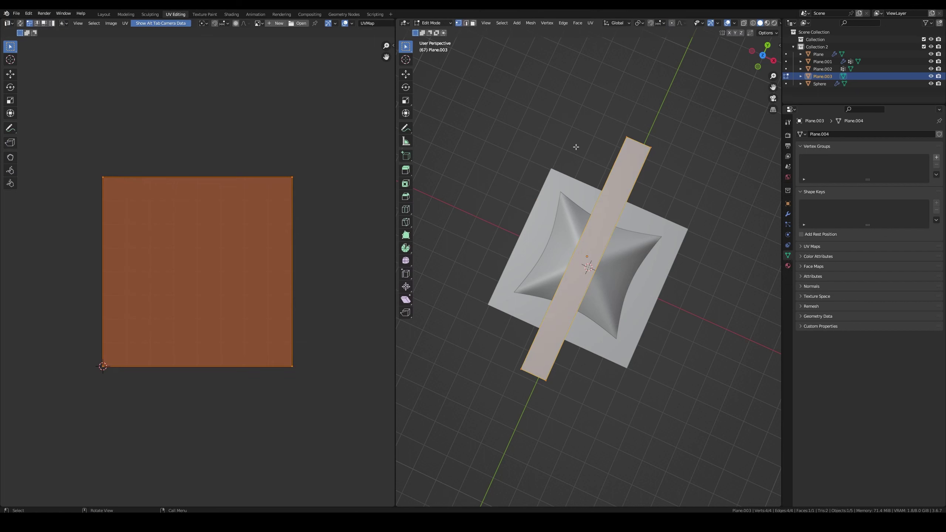
# - Smart UV Project the strip into one narrow island, then return to Object Mode on the cloth
pyautogui.press('u')
pyautogui.click(562, 159)
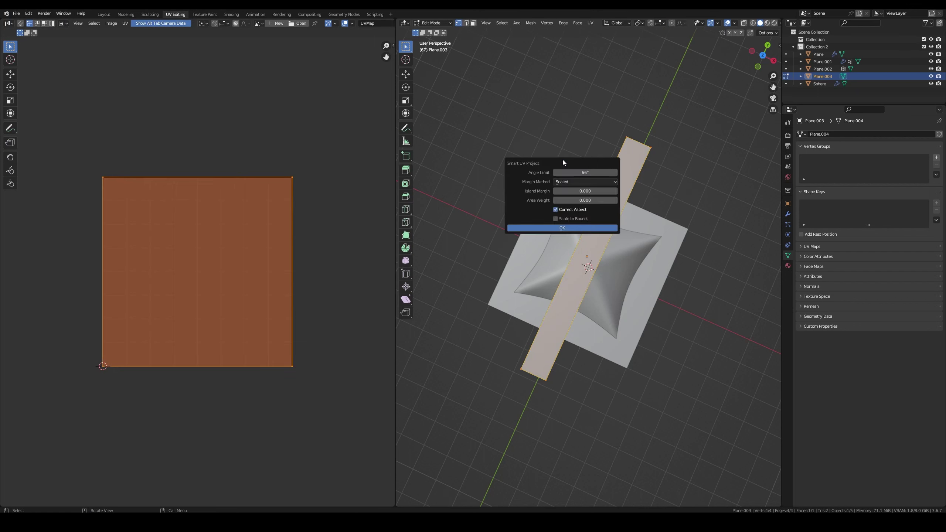
pyautogui.click(521, 230)
pyautogui.scroll(1, 39, 222)
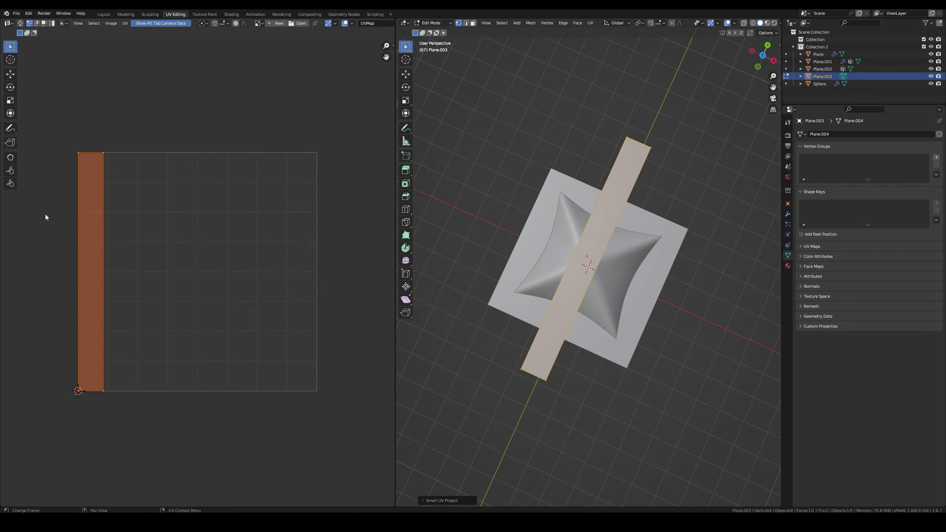
pyautogui.press('Tab')
pyautogui.moveTo(551, 193)
pyautogui.mouseDown(button='middle')
pyautogui.moveTo(588, 152)
pyautogui.moveTo(566, 198)
pyautogui.mouseUp(button='middle')
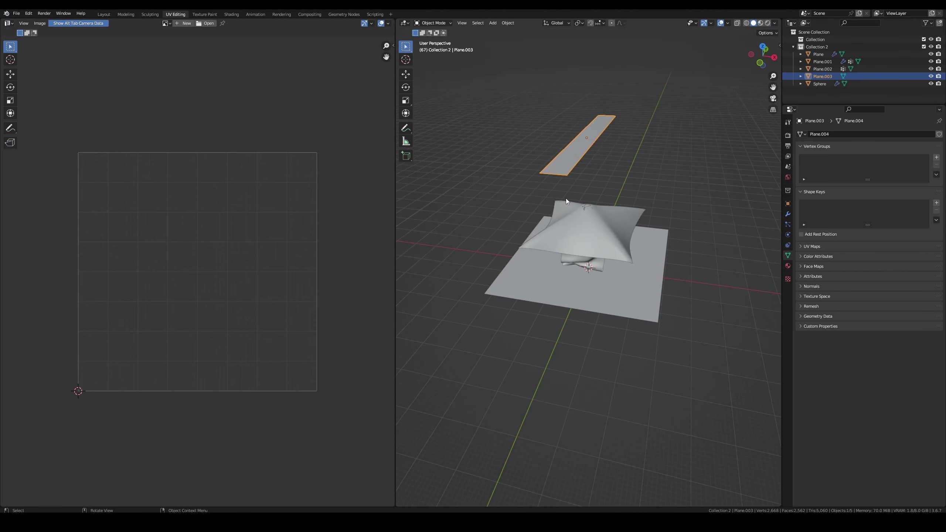
pyautogui.click(566, 199)
pyautogui.moveTo(677, 193)
pyautogui.mouseDown(button='middle')
pyautogui.moveTo(580, 211)
pyautogui.moveTo(561, 128)
pyautogui.mouseUp(button='middle')
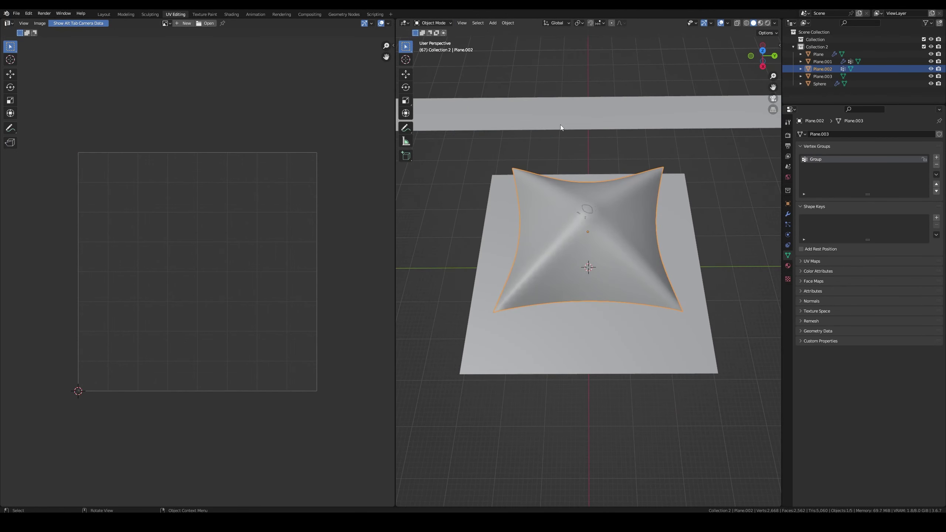
# - In the Layout workspace, scrub the timeline to watch the cloth drape
pyautogui.click(104, 14)
pyautogui.moveTo(421, 289)
pyautogui.mouseDown(button='middle')
pyautogui.moveTo(452, 248)
pyautogui.moveTo(432, 222)
pyautogui.moveTo(460, 211)
pyautogui.mouseUp(button='middle')
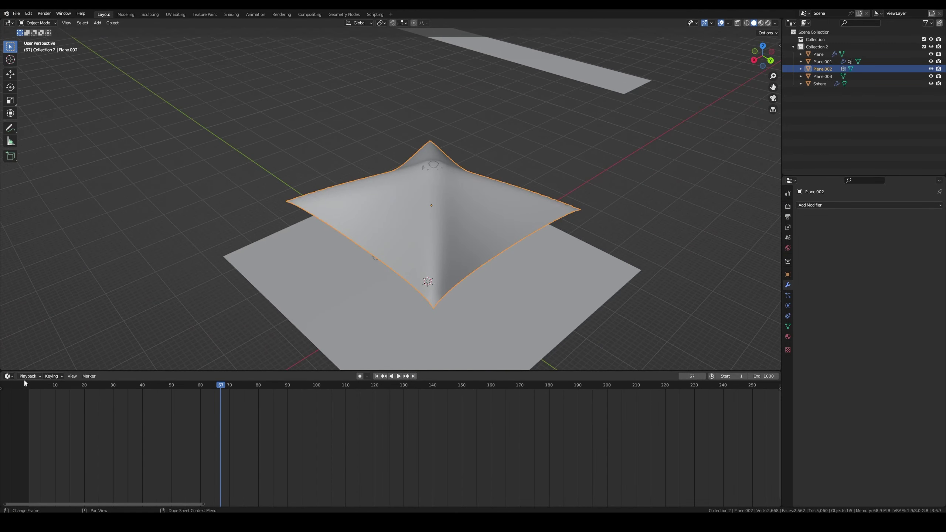
pyautogui.moveTo(24, 384); pyautogui.dragTo(431, 389)
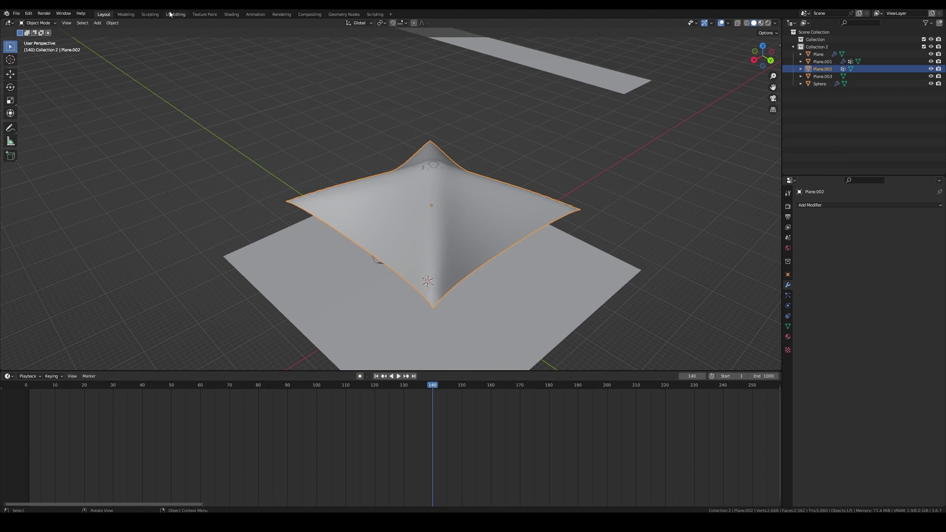
pyautogui.moveTo(594, 259); pyautogui.dragTo(600, 191, button='middle')
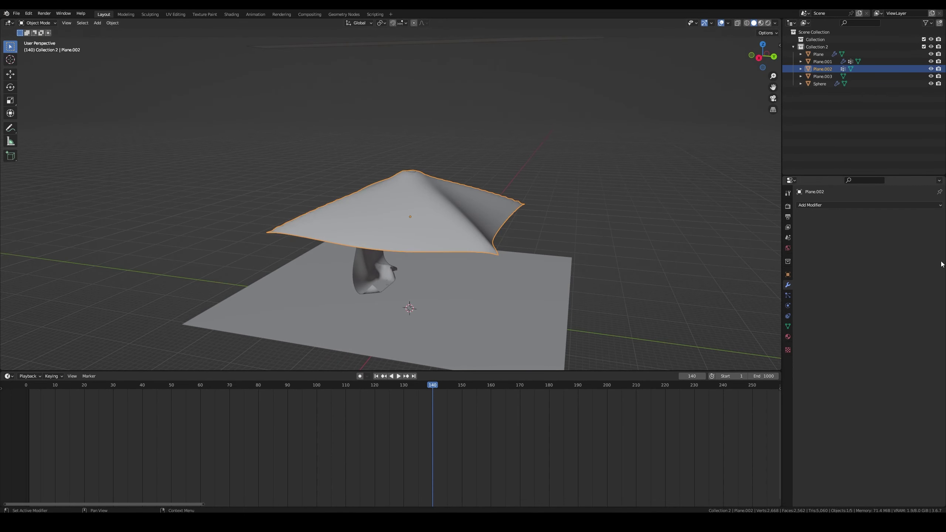
pyautogui.moveTo(589, 171)
pyautogui.mouseDown(button='middle')
pyautogui.moveTo(431, 264)
pyautogui.moveTo(325, 260)
pyautogui.mouseUp(button='middle')
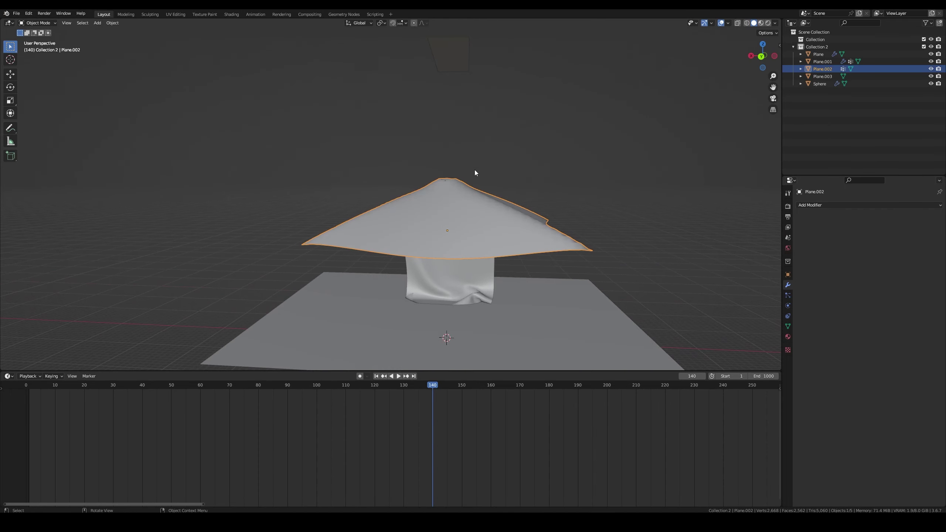
# - Delete the draped cloth Plane.002 and select the strip Plane.003
pyautogui.press('Delete')
pyautogui.moveTo(474, 170)
pyautogui.mouseDown(button='middle')
pyautogui.moveTo(458, 200)
pyautogui.moveTo(439, 173)
pyautogui.mouseUp(button='middle')
pyautogui.click(458, 200)
pyautogui.click(446, 80)
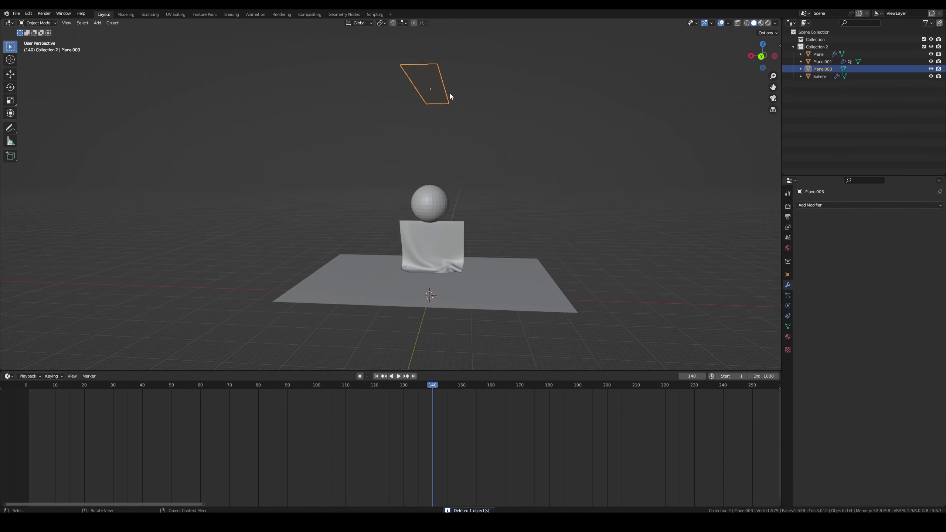
# - Delete the strip Plane.003 and rewind the timeline to frame 0
pyautogui.press('Delete')
pyautogui.scroll(4, 425, 156)
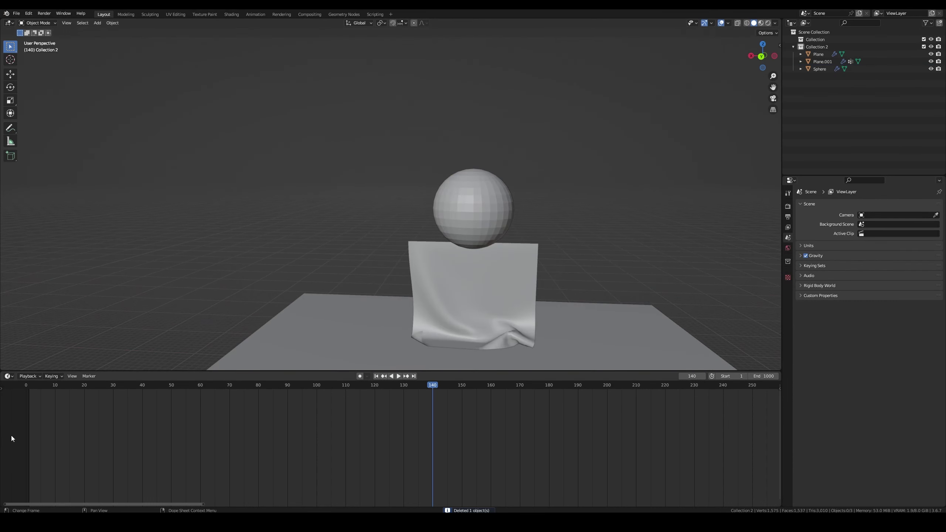
pyautogui.click(25, 388)
# - Set the curtain Plane.001's cloth cache end frame to 1000
pyautogui.click(483, 318)
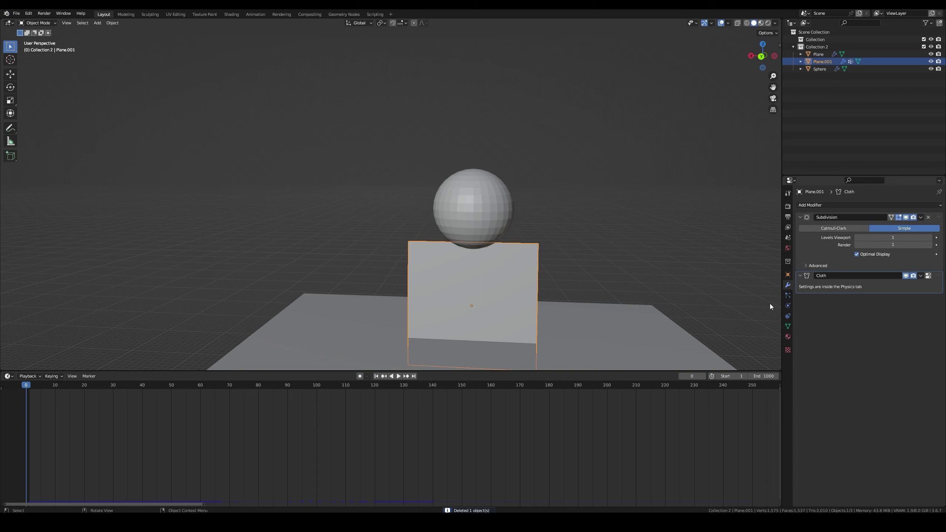
pyautogui.click(788, 305)
pyautogui.scroll(-5, 856, 327)
pyautogui.scroll(-5, 887, 347)
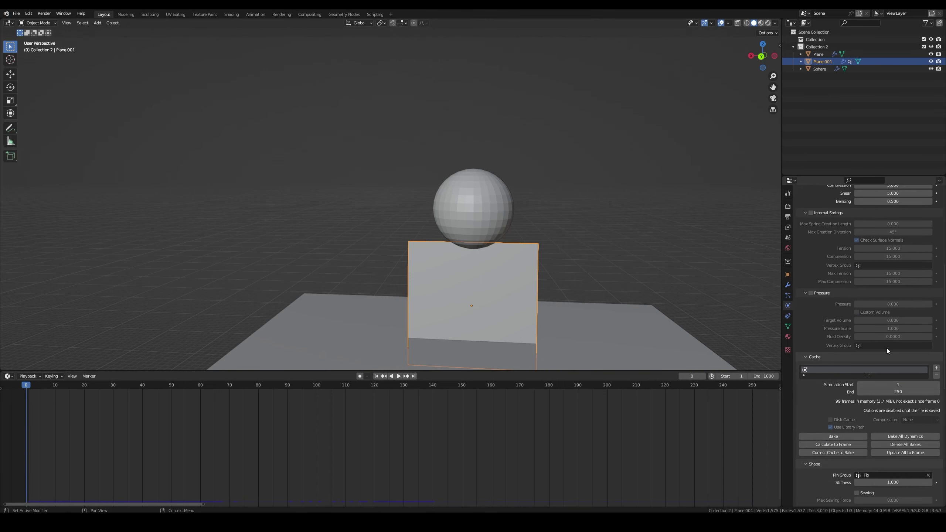
pyautogui.scroll(-4, 887, 357)
pyautogui.click(890, 378)
pyautogui.write('1000')
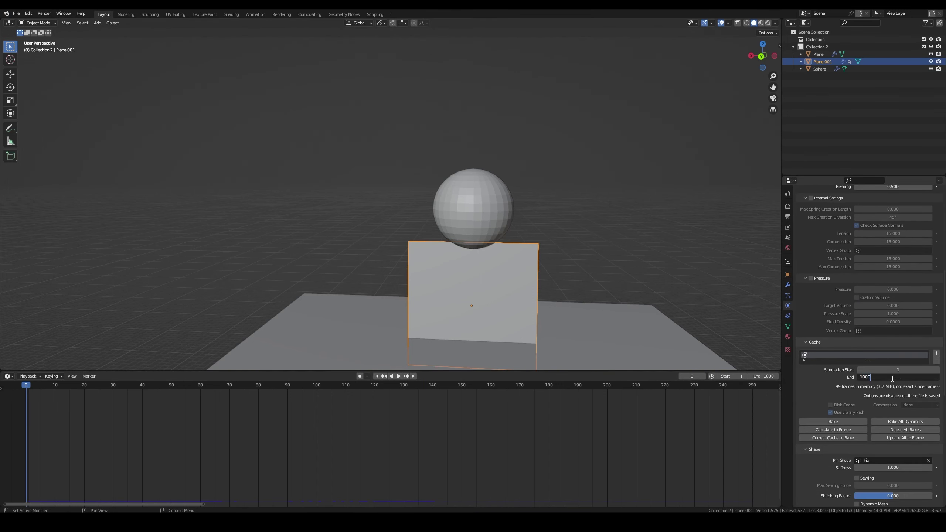
pyautogui.press('Return')
# - In front view, delete the sphere's top and bottom rows, keeping only the middle band
pyautogui.click(443, 207)
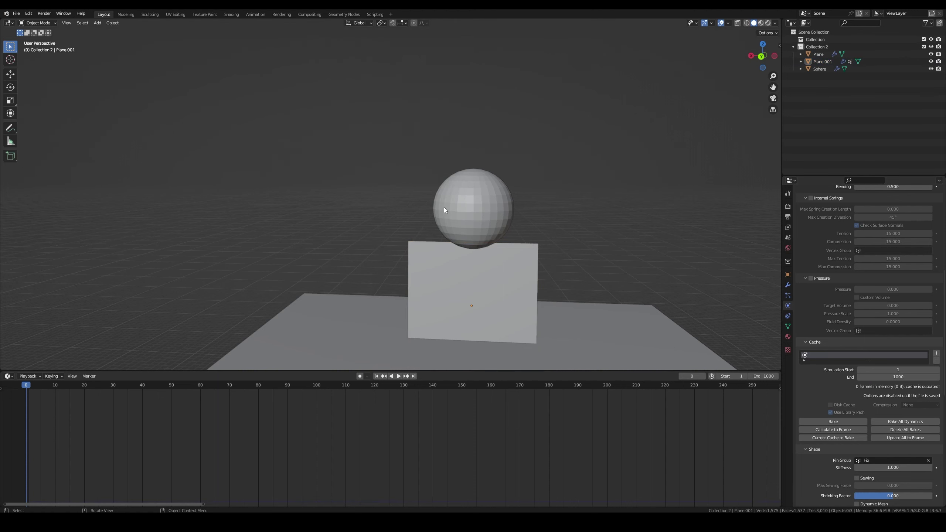
pyautogui.press('KP_1')
pyautogui.scroll(2, 531, 207)
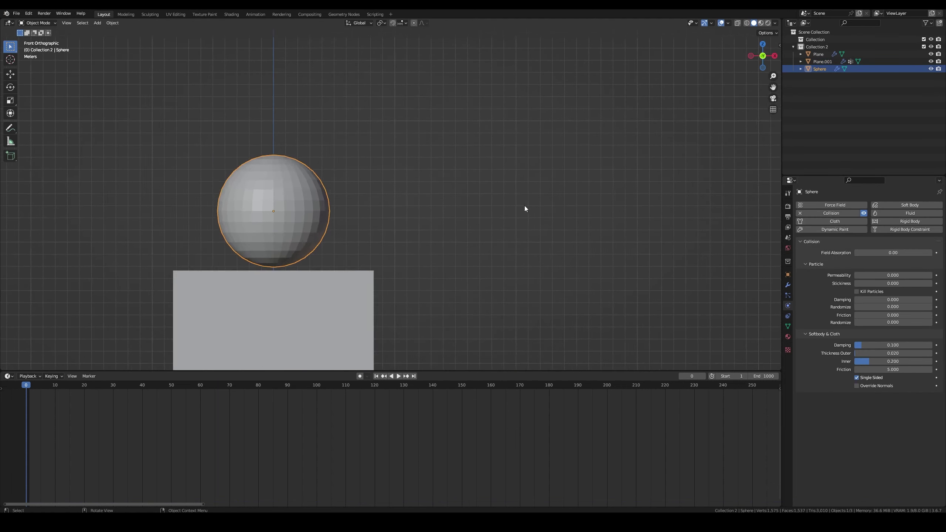
pyautogui.scroll(1, 484, 190)
pyautogui.scroll(3, 521, 178)
pyautogui.scroll(-1, 580, 180)
pyautogui.press('Tab')
pyautogui.hotkey('alt', 'z')
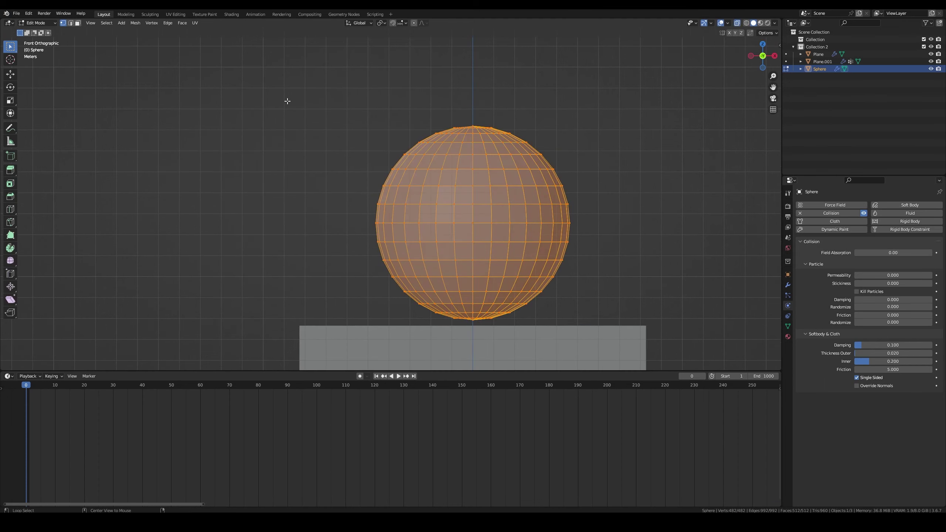
pyautogui.moveTo(274, 94); pyautogui.dragTo(623, 198)
pyautogui.moveTo(333, 251); pyautogui.dragTo(661, 347)
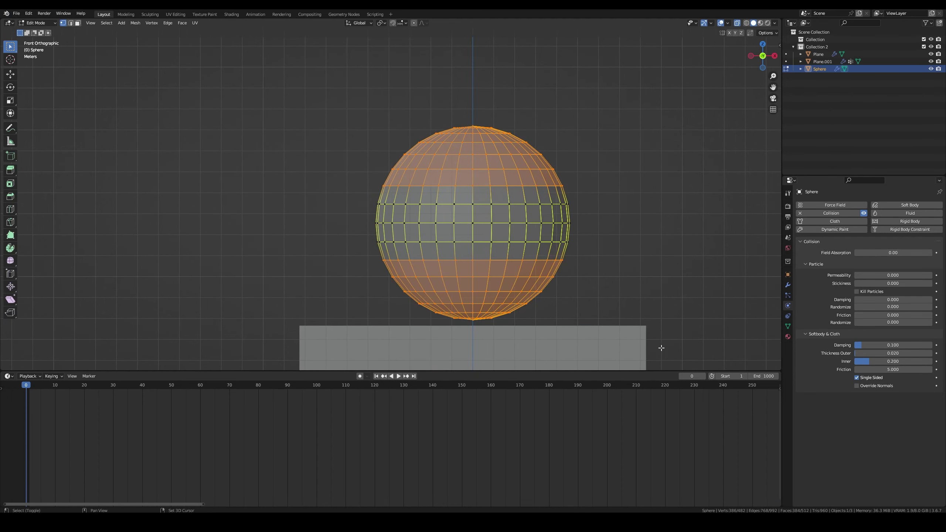
pyautogui.keyDown('shift'); pyautogui.moveTo(374, 236); pyautogui.dragTo(675, 291); pyautogui.keyUp('shift')
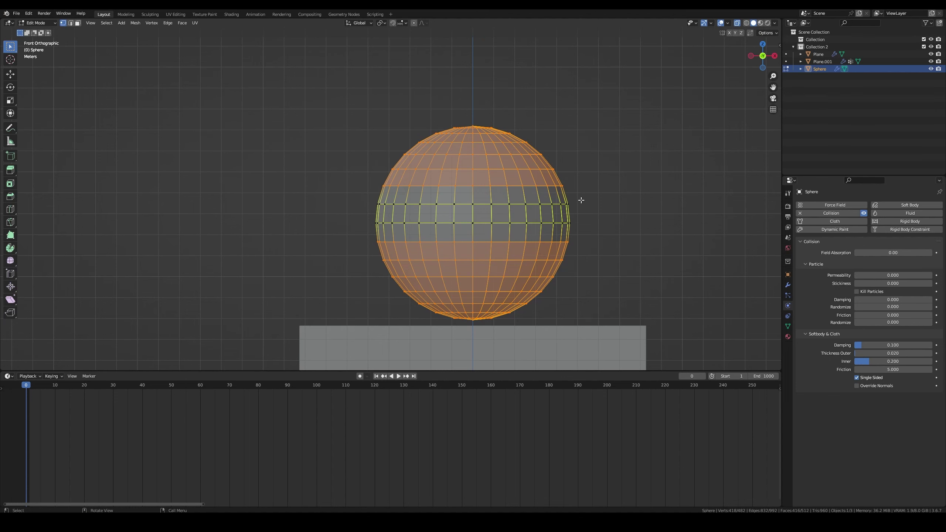
pyautogui.press('x')
pyautogui.click(565, 217)
pyautogui.scroll(-2, 566, 216)
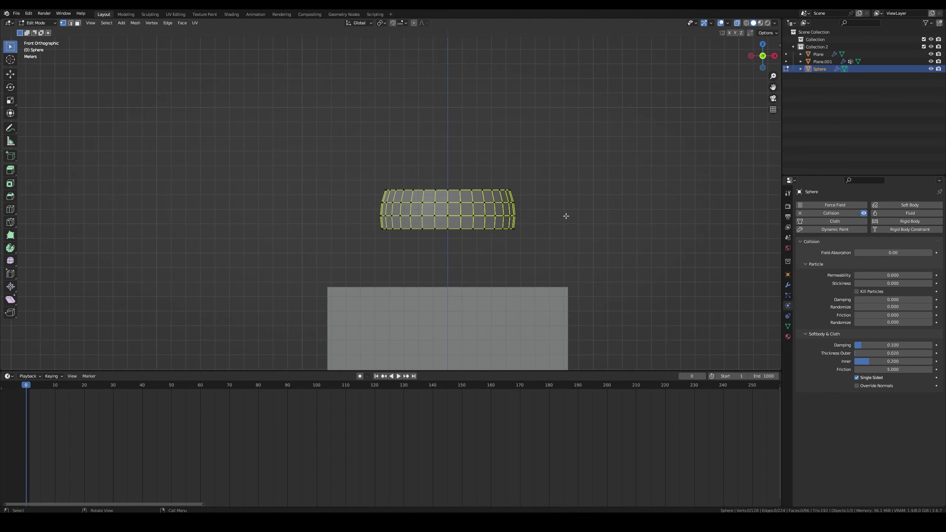
# - From top view, delete the ring's left half and return to Object Mode
pyautogui.press('KP_7')
pyautogui.moveTo(327, 106)
pyautogui.mouseDown()
pyautogui.moveTo(447, 319)
pyautogui.moveTo(438, 321)
pyautogui.mouseUp()
pyautogui.press('x')
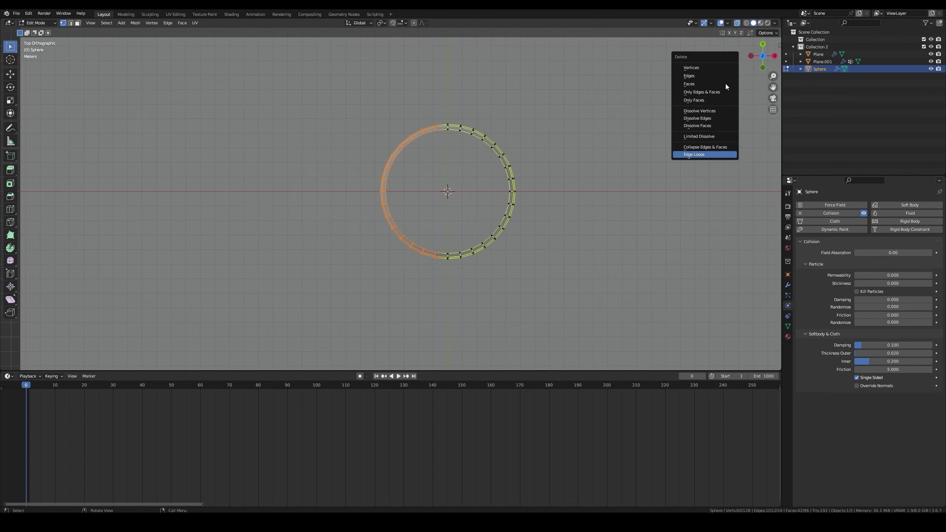
pyautogui.click(695, 71)
pyautogui.press('Tab')
pyautogui.scroll(-5, 620, 129)
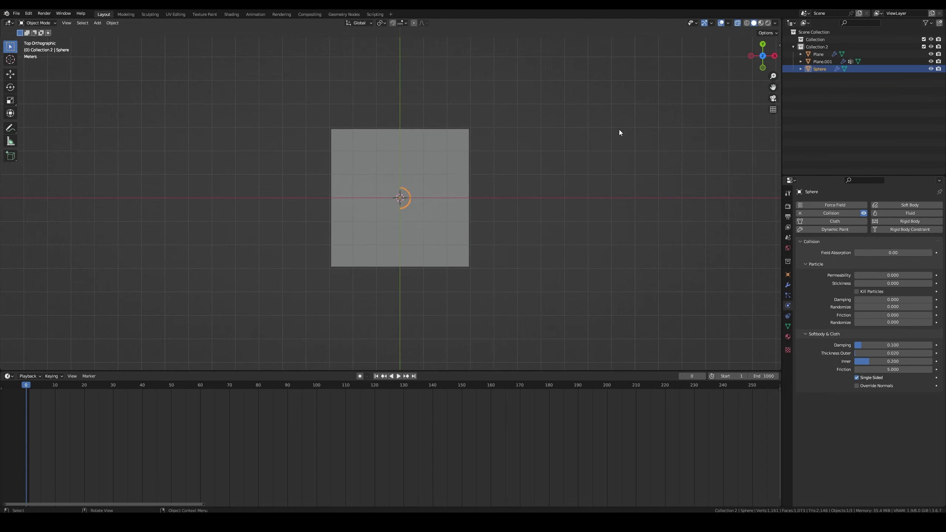
pyautogui.moveTo(620, 130)
pyautogui.mouseDown(button='middle')
pyautogui.moveTo(574, 96)
pyautogui.moveTo(570, 161)
pyautogui.moveTo(547, 119)
pyautogui.mouseUp(button='middle')
# - Lower the band along Z toward the floor and scale it down
pyautogui.press('g')
pyautogui.press('z')
pyautogui.click(548, 193)
pyautogui.moveTo(566, 148)
pyautogui.mouseDown(button='middle')
pyautogui.moveTo(527, 173)
pyautogui.moveTo(475, 172)
pyautogui.moveTo(593, 149)
pyautogui.moveTo(572, 170)
pyautogui.moveTo(548, 150)
pyautogui.moveTo(553, 186)
pyautogui.mouseUp(button='middle')
pyautogui.scroll(2, 547, 181)
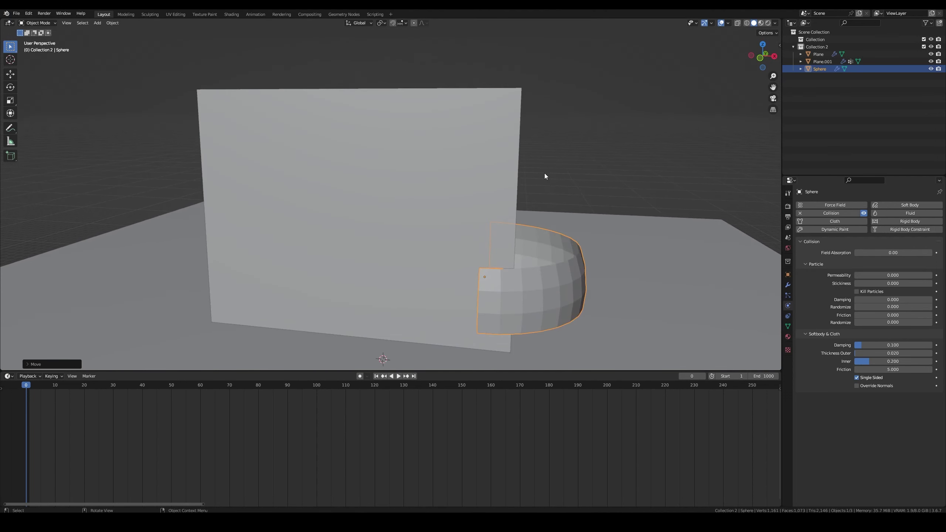
pyautogui.press('s')
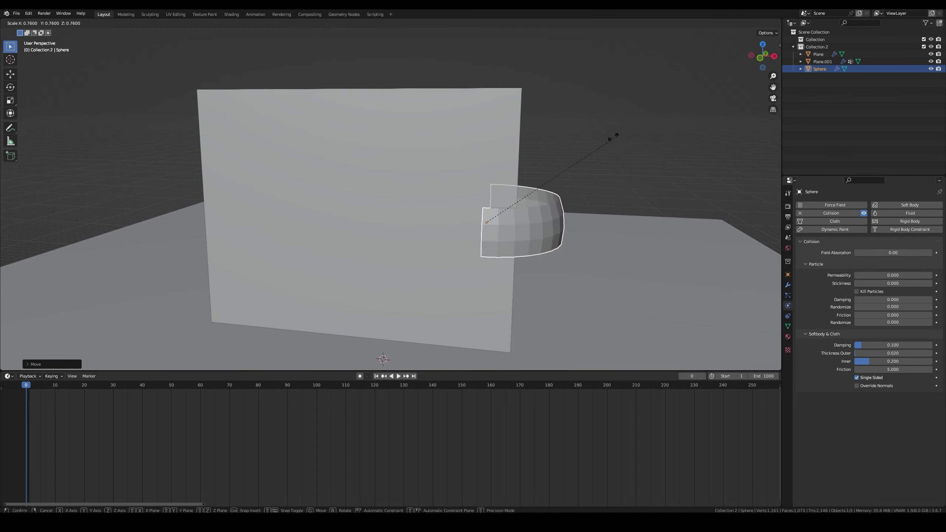
pyautogui.click(519, 189)
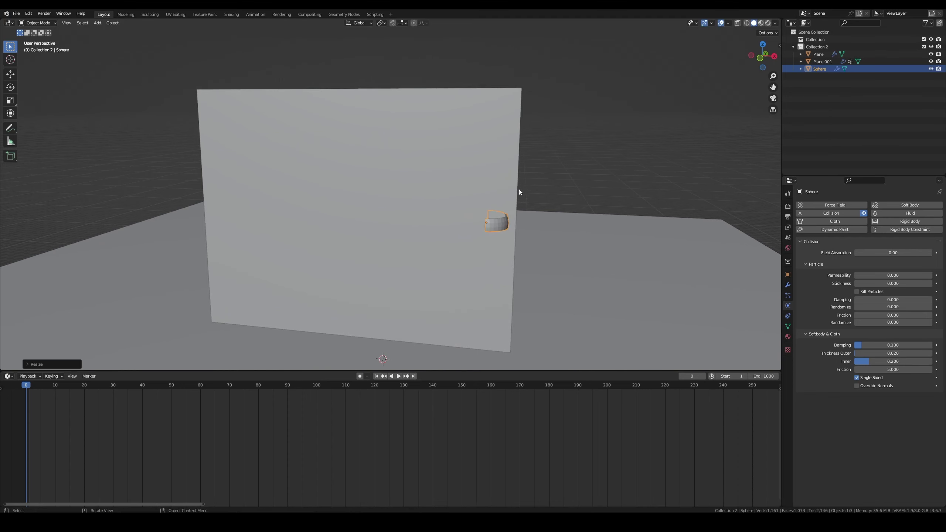
pyautogui.moveTo(519, 189)
pyautogui.mouseDown(button='middle')
pyautogui.moveTo(560, 167)
pyautogui.moveTo(540, 187)
pyautogui.mouseUp(button='middle')
# - Move the band along Y so it rests against the curtain's edge
pyautogui.press('g')
pyautogui.click(558, 175)
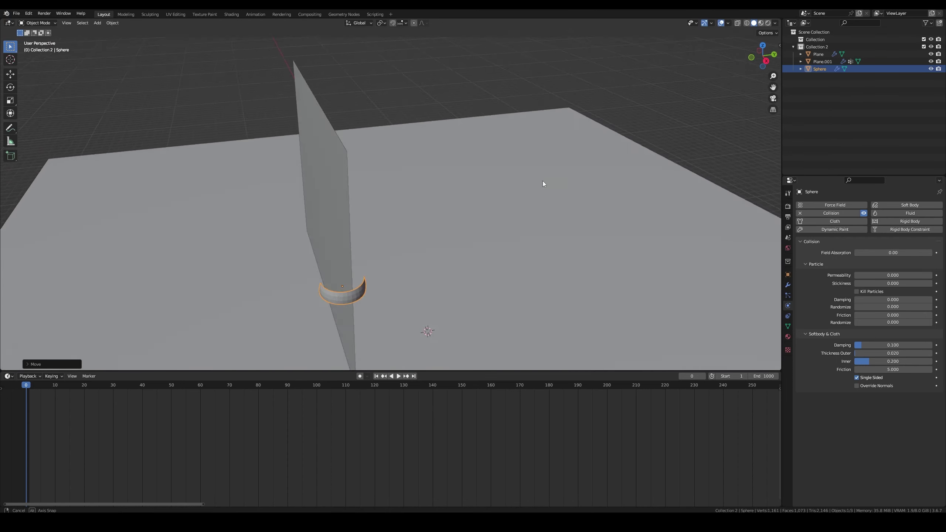
pyautogui.press('KP_3')
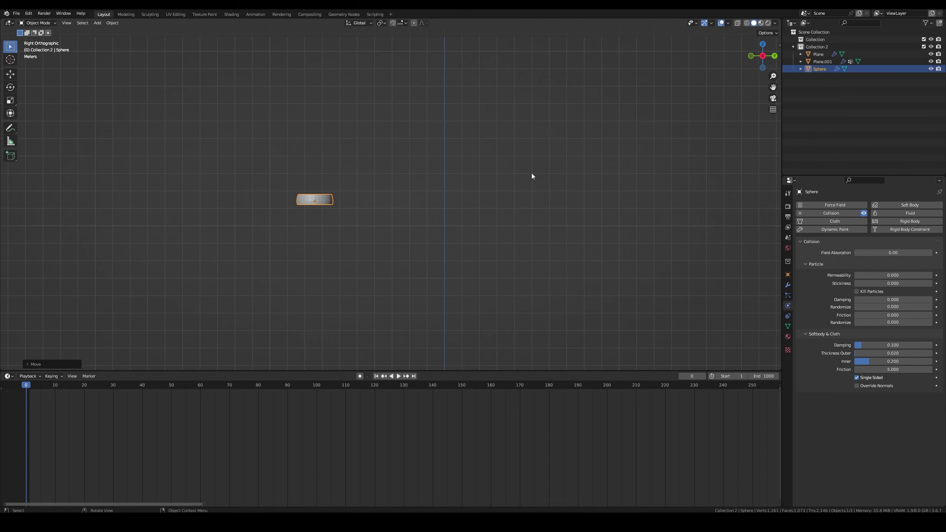
pyautogui.moveTo(524, 199)
pyautogui.mouseDown(button='middle')
pyautogui.moveTo(529, 224)
pyautogui.moveTo(597, 167)
pyautogui.moveTo(570, 201)
pyautogui.moveTo(555, 188)
pyautogui.mouseUp(button='middle')
pyautogui.press('g')
pyautogui.press('y')
pyautogui.click(543, 221)
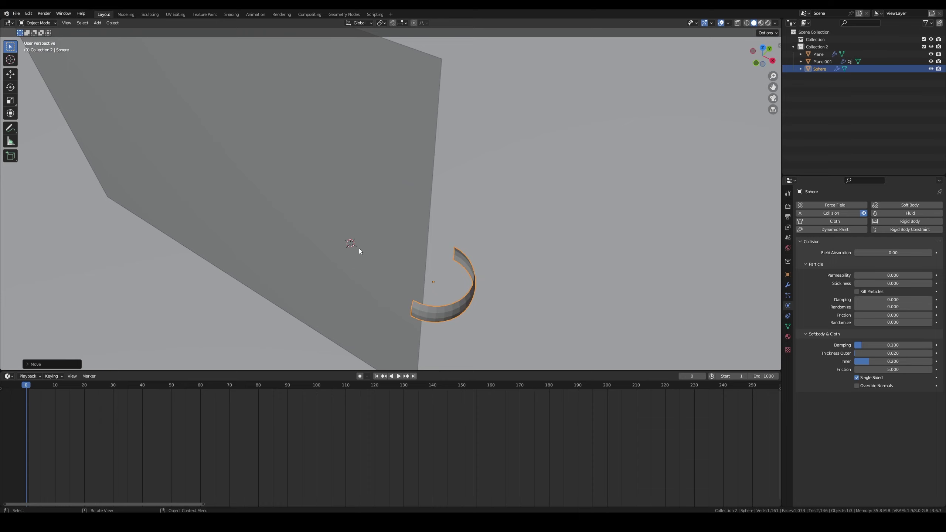
pyautogui.moveTo(439, 349)
pyautogui.mouseDown(button='middle')
pyautogui.moveTo(478, 211)
pyautogui.moveTo(480, 232)
pyautogui.moveTo(527, 228)
pyautogui.mouseUp(button='middle')
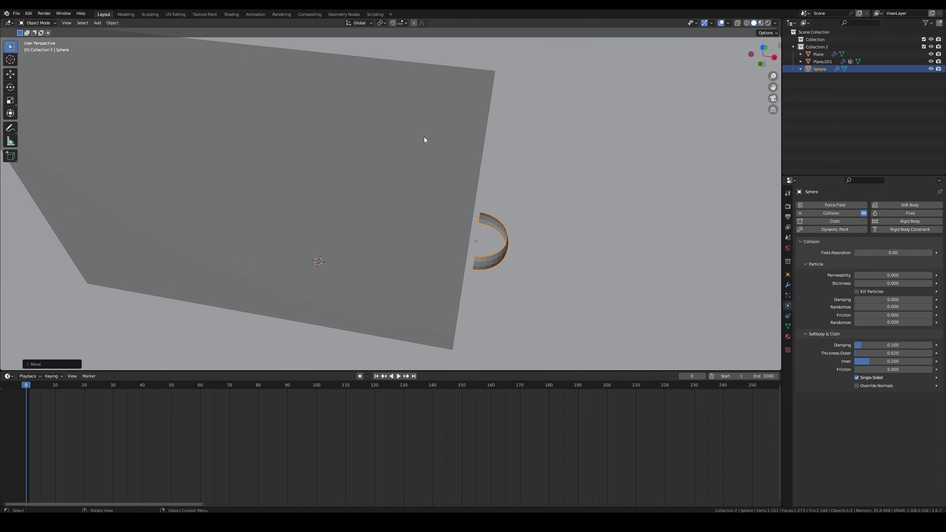
# - Extrude the band inward and scale it, excluding Z, to give it thickness
pyautogui.press('Tab')
pyautogui.scroll(2, 603, 221)
pyautogui.press('e')
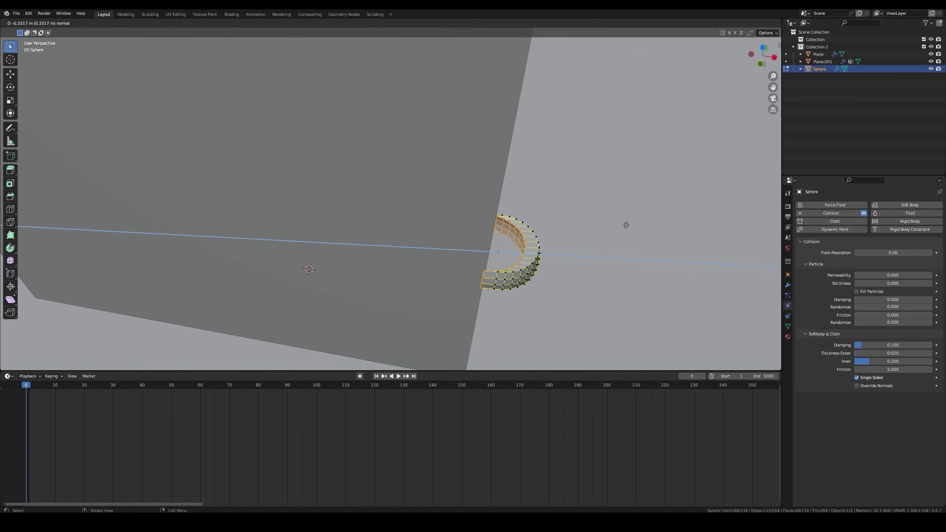
pyautogui.click(631, 224)
pyautogui.press('s')
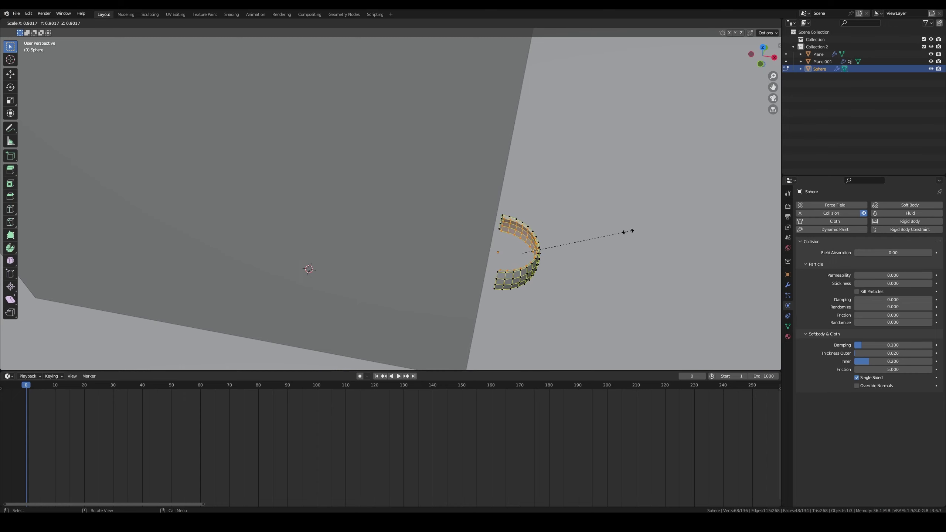
pyautogui.hotkey('shift', 'z')
pyautogui.click(612, 238)
pyautogui.press('Tab')
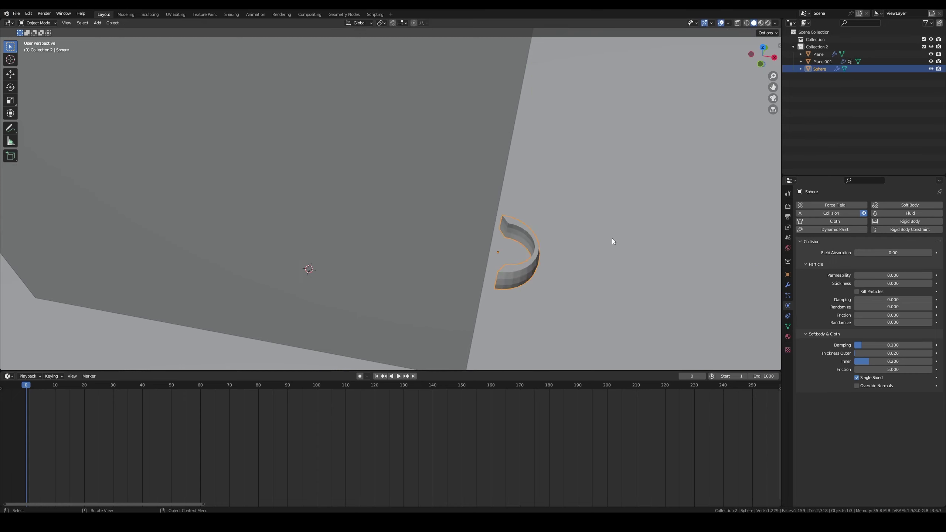
pyautogui.scroll(-1, 596, 237)
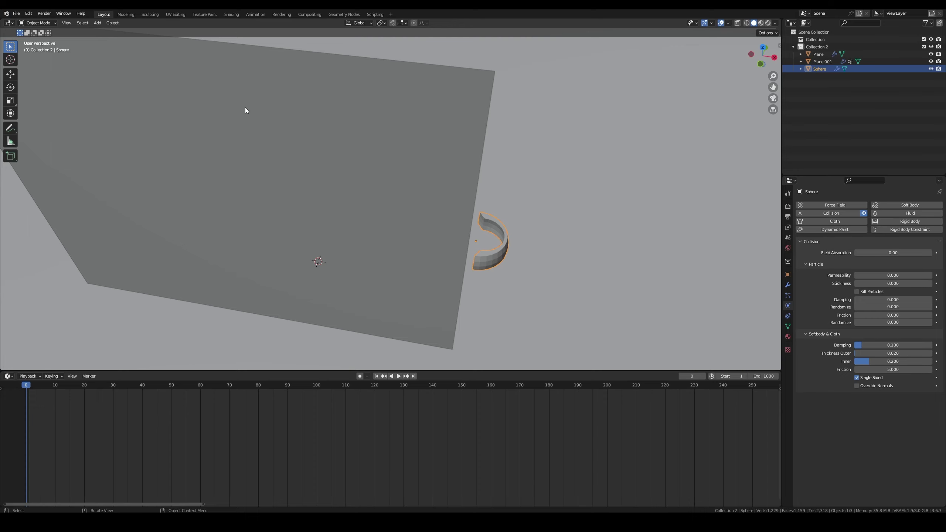
# - Play the simulation and slide the ring along X so it gathers the falling curtain
pyautogui.press('space')
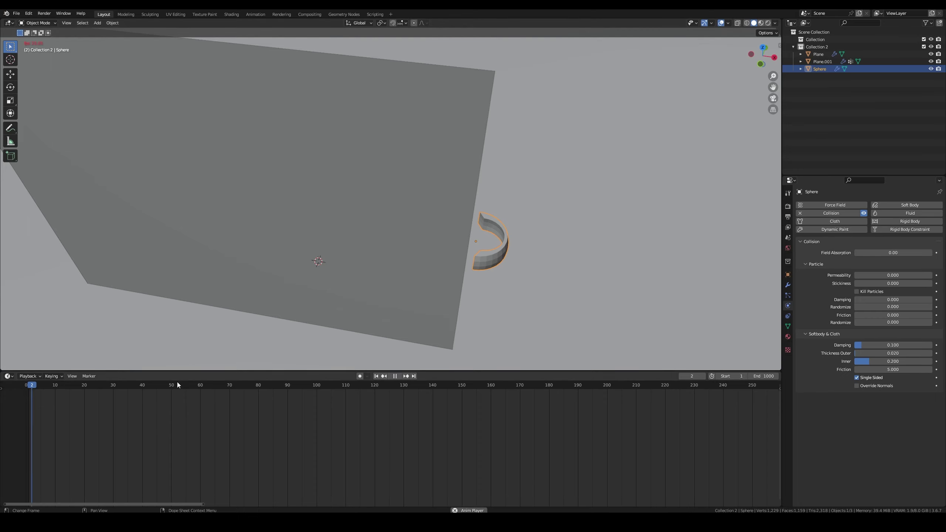
pyautogui.moveTo(348, 195); pyautogui.dragTo(361, 194, button='middle')
pyautogui.scroll(3, 380, 208)
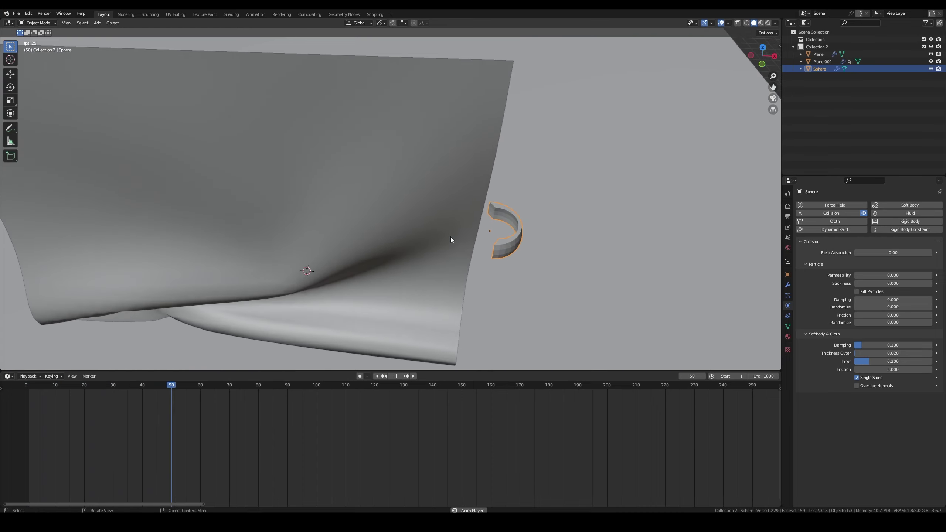
pyautogui.press('g')
pyautogui.press('x')
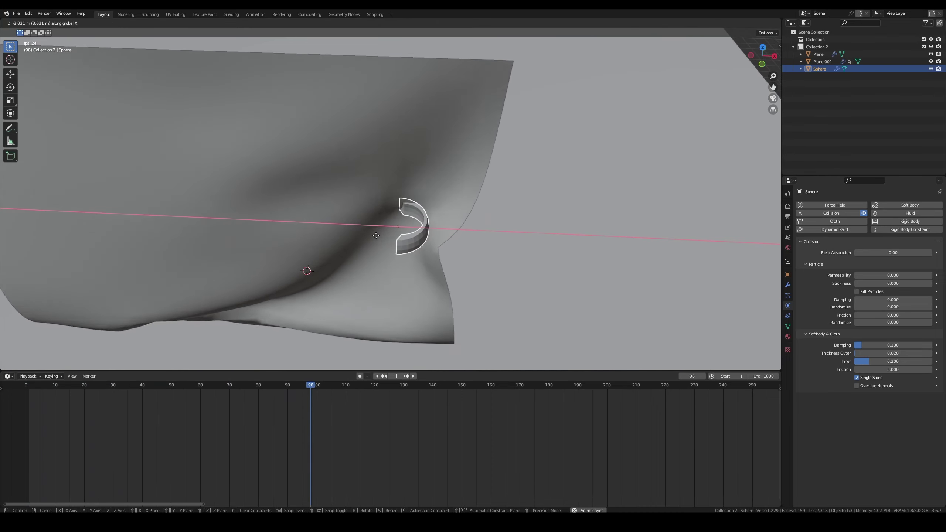
pyautogui.click(340, 235)
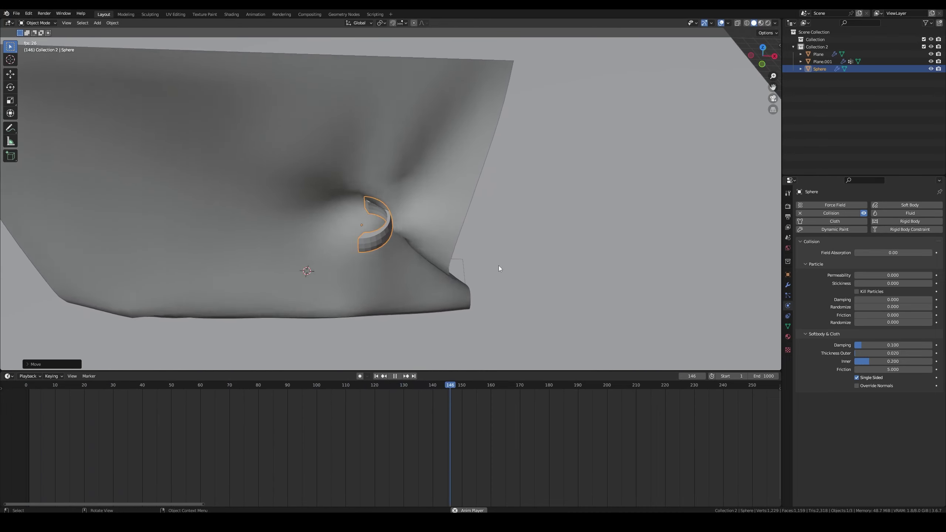
pyautogui.moveTo(498, 266); pyautogui.dragTo(478, 258, button='middle')
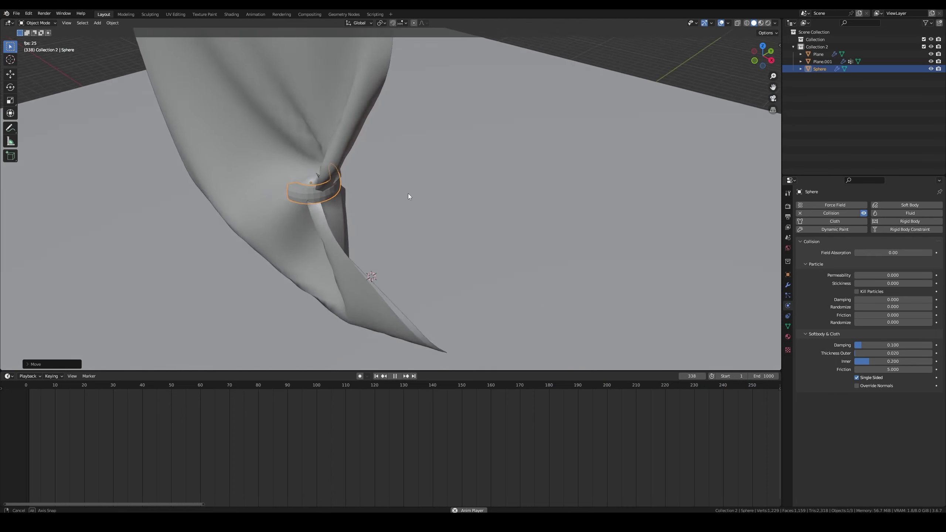
pyautogui.moveTo(408, 194); pyautogui.dragTo(386, 189, button='middle')
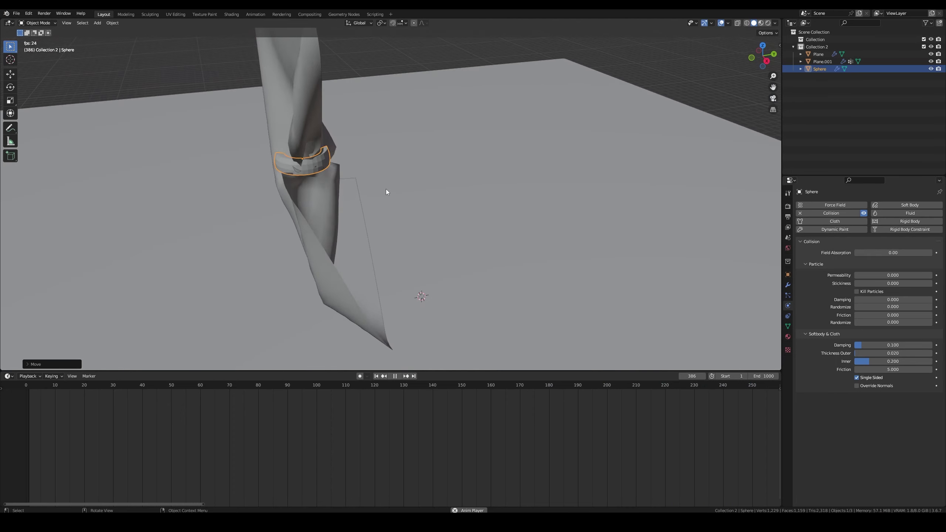
pyautogui.moveTo(386, 189); pyautogui.dragTo(433, 173, button='middle')
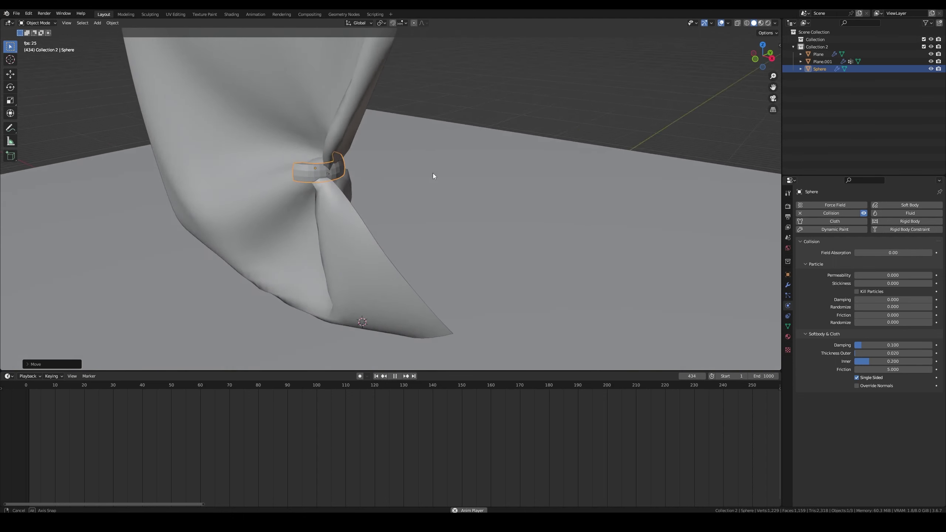
pyautogui.press('space')
# - Delete the floor plane
pyautogui.scroll(-4, 473, 193)
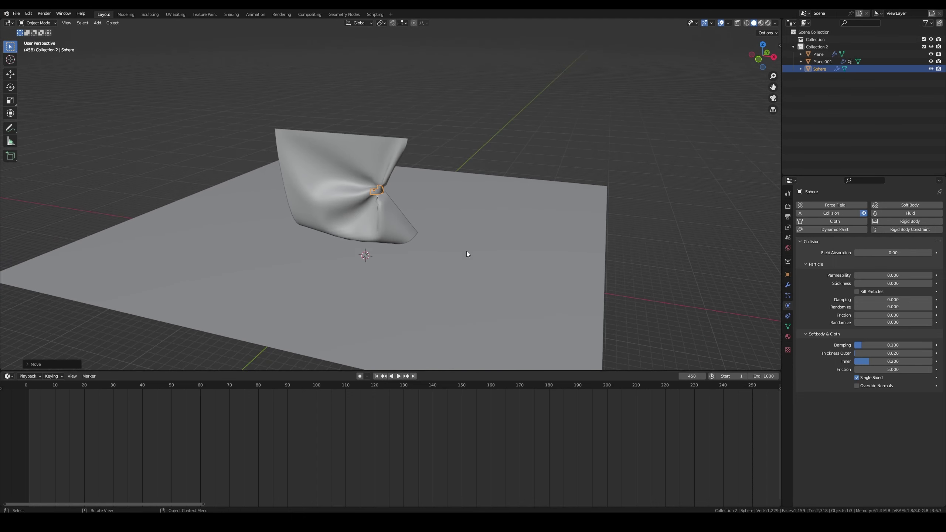
pyautogui.click(519, 238)
pyautogui.press('Delete')
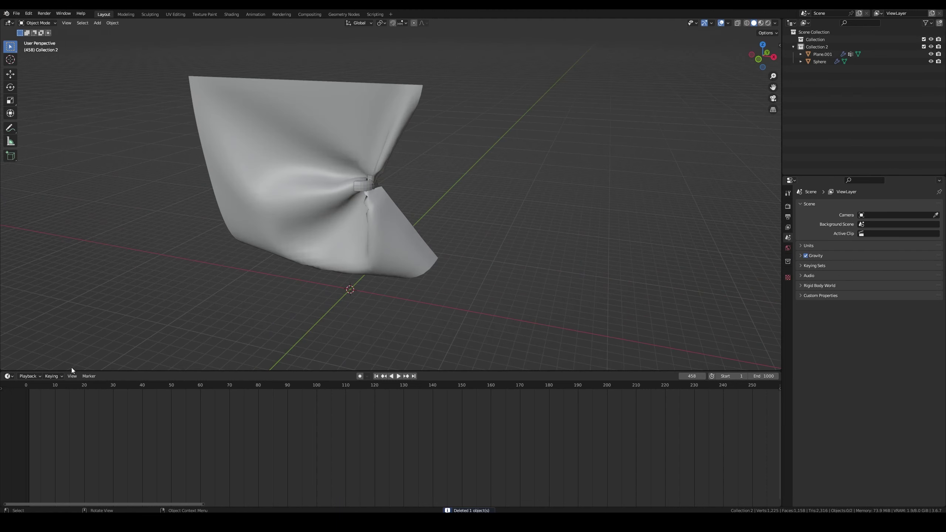
# - Rewind to frame 0, reposition the ring along X, and replay the cloth simulation
pyautogui.click(26, 386)
pyautogui.scroll(3, 343, 188)
pyautogui.click(354, 181)
pyautogui.press('g')
pyautogui.press('x')
pyautogui.click(484, 195)
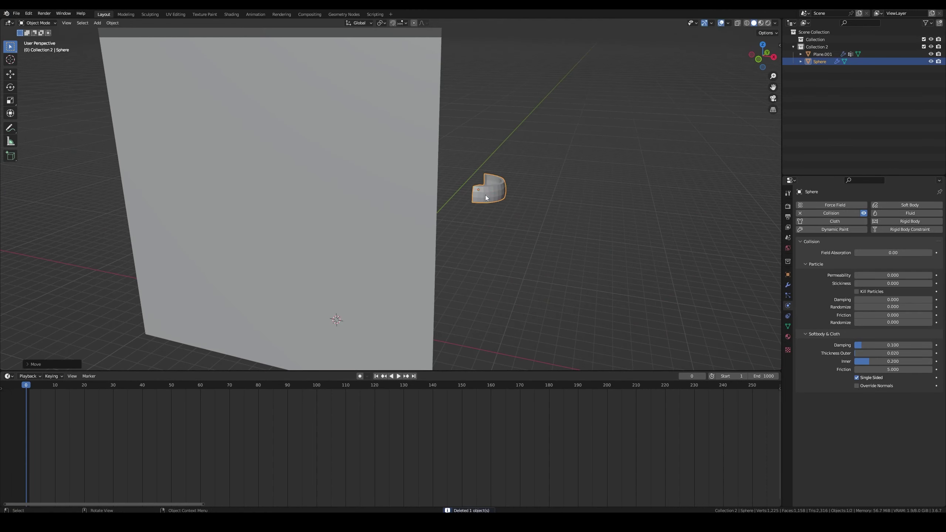
pyautogui.press('space')
pyautogui.press('g')
pyautogui.press('x')
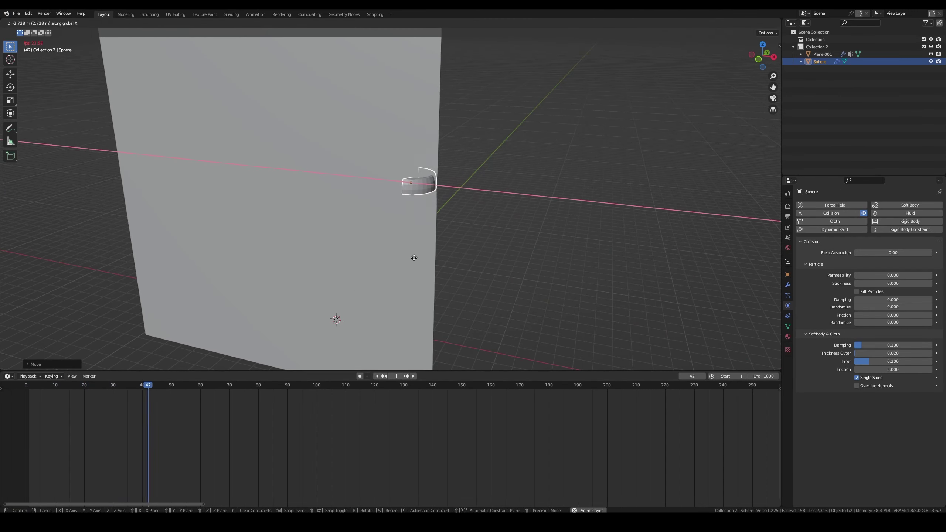
pyautogui.click(368, 252)
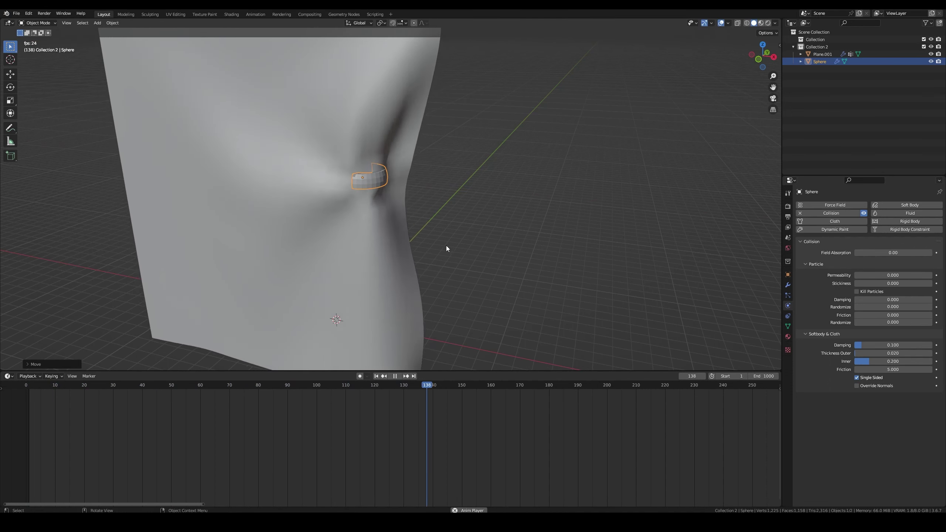
# - Stop playback at frame 431 with the curtain pinched, and select the cloth Plane.001
pyautogui.moveTo(445, 247)
pyautogui.mouseDown(button='middle')
pyautogui.moveTo(391, 252)
pyautogui.moveTo(477, 247)
pyautogui.moveTo(508, 230)
pyautogui.mouseUp(button='middle')
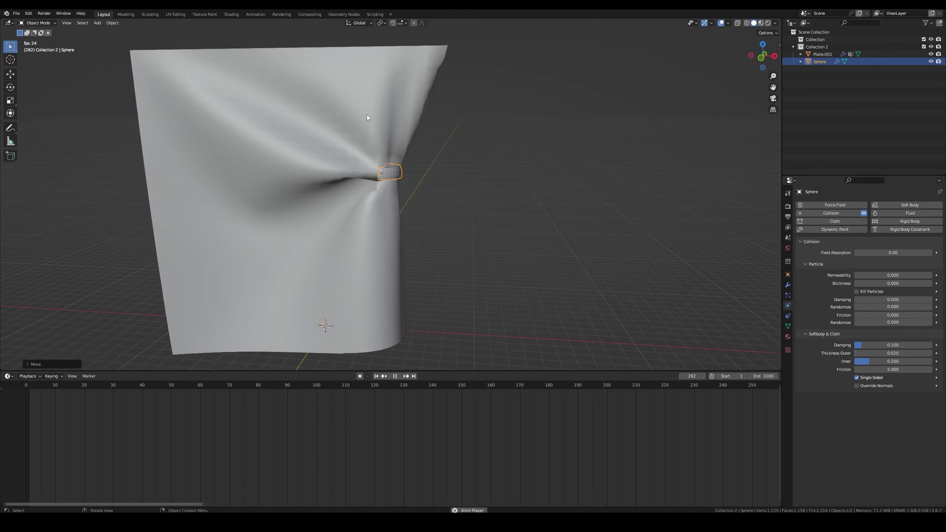
pyautogui.moveTo(367, 115)
pyautogui.mouseDown(button='middle')
pyautogui.moveTo(461, 178)
pyautogui.moveTo(409, 174)
pyautogui.moveTo(450, 176)
pyautogui.moveTo(443, 152)
pyautogui.moveTo(394, 156)
pyautogui.moveTo(453, 160)
pyautogui.moveTo(469, 149)
pyautogui.moveTo(418, 138)
pyautogui.mouseUp(button='middle')
pyautogui.scroll(3, 462, 178)
pyautogui.press('space')
pyautogui.click(415, 140)
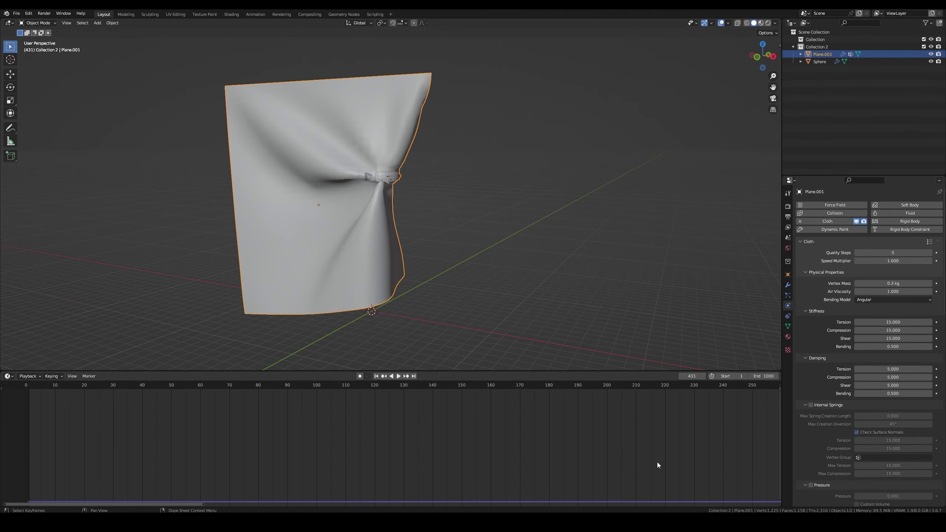
pyautogui.moveTo(164, 505); pyautogui.dragTo(187, 505)
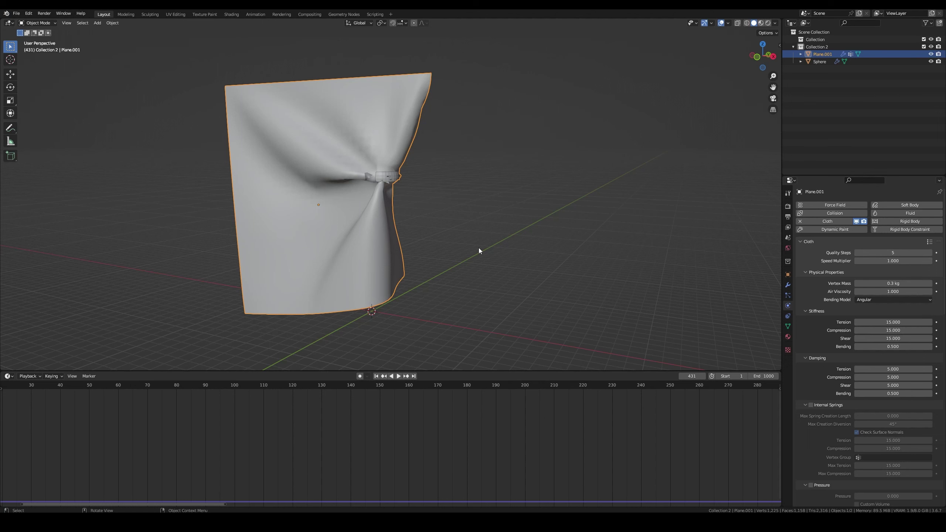
# - Give the curtain smooth shading
pyautogui.moveTo(480, 236)
pyautogui.mouseDown(button='middle')
pyautogui.moveTo(487, 194)
pyautogui.moveTo(420, 178)
pyautogui.moveTo(517, 235)
pyautogui.moveTo(371, 170)
pyautogui.mouseUp(button='middle')
pyautogui.rightClick(370, 170)
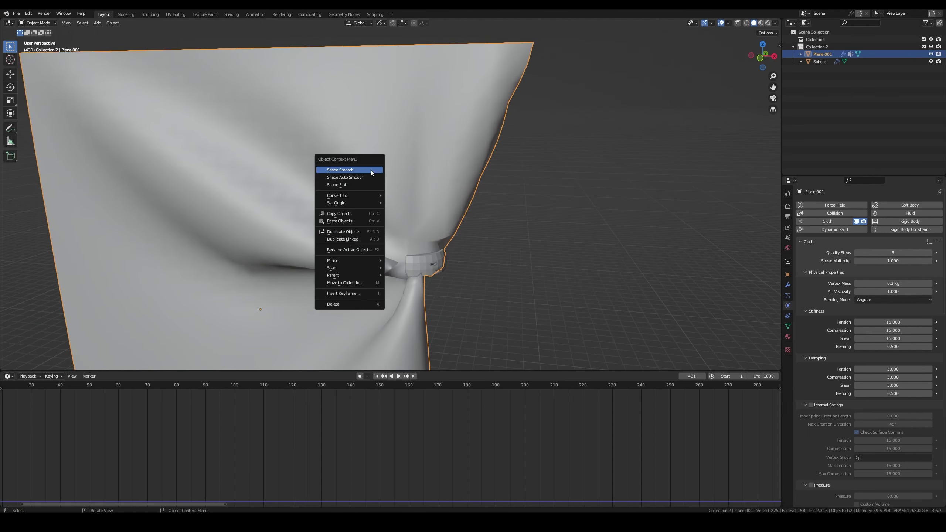
pyautogui.click(371, 170)
pyautogui.click(788, 285)
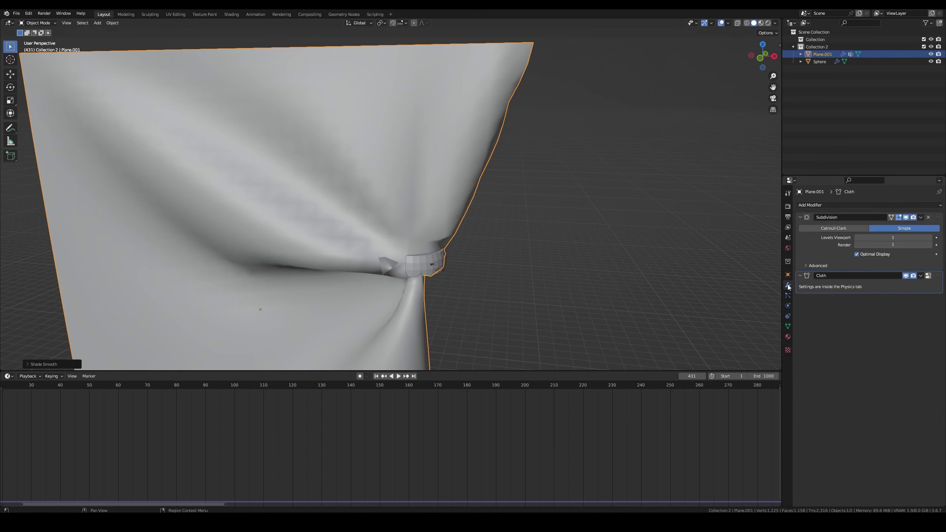
pyautogui.click(831, 205)
# - Convert the curtain to a mesh and add a Subdivision Surface modifier
pyautogui.click(113, 23)
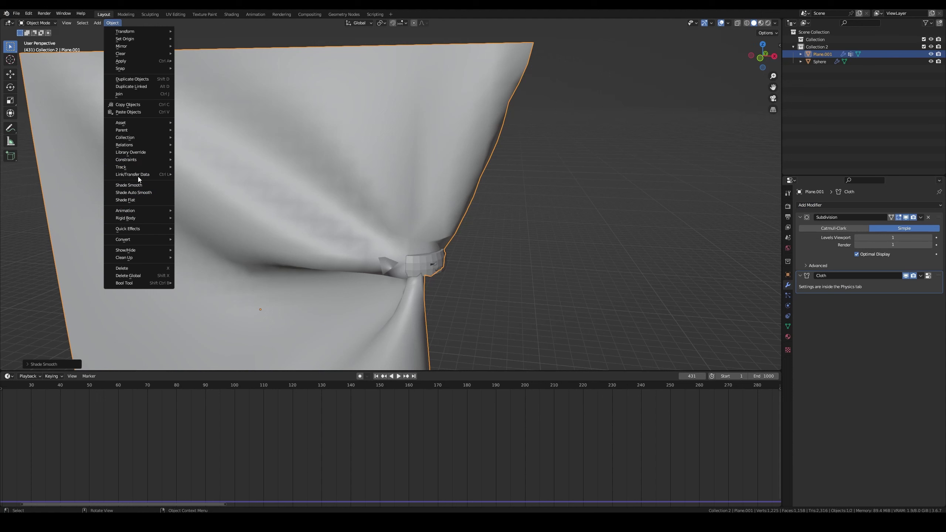
pyautogui.click(201, 247)
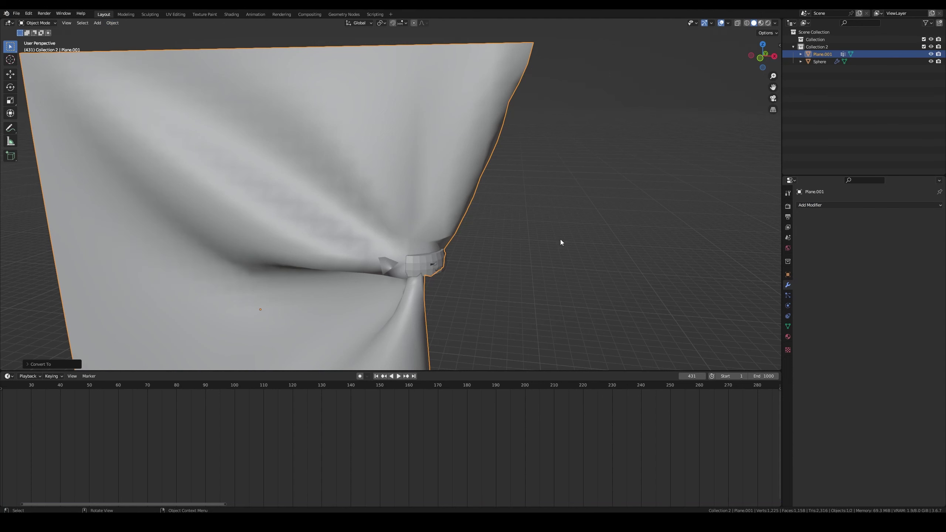
pyautogui.click(807, 205)
pyautogui.click(801, 339)
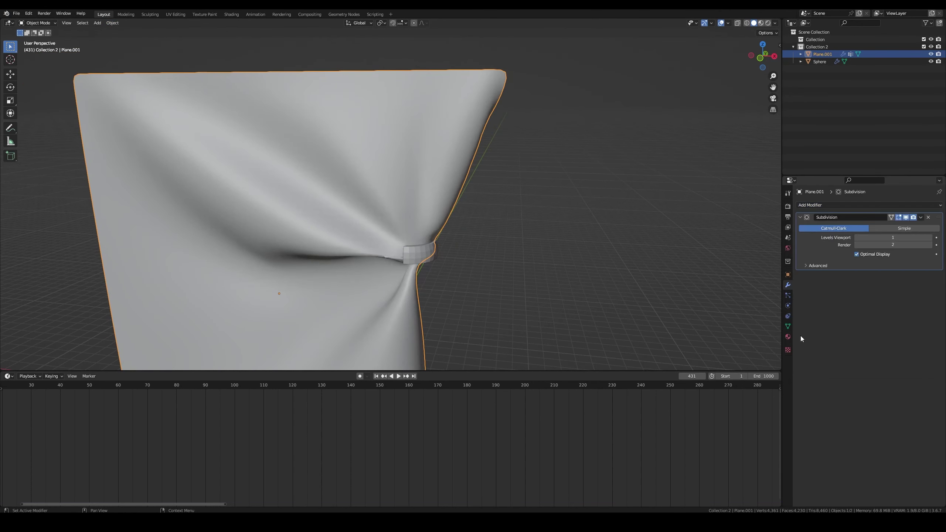
# - Add a Solidify modifier above Subdivision with 0.011 m thickness
pyautogui.moveTo(534, 220); pyautogui.dragTo(670, 216, button='middle')
pyautogui.click(807, 205)
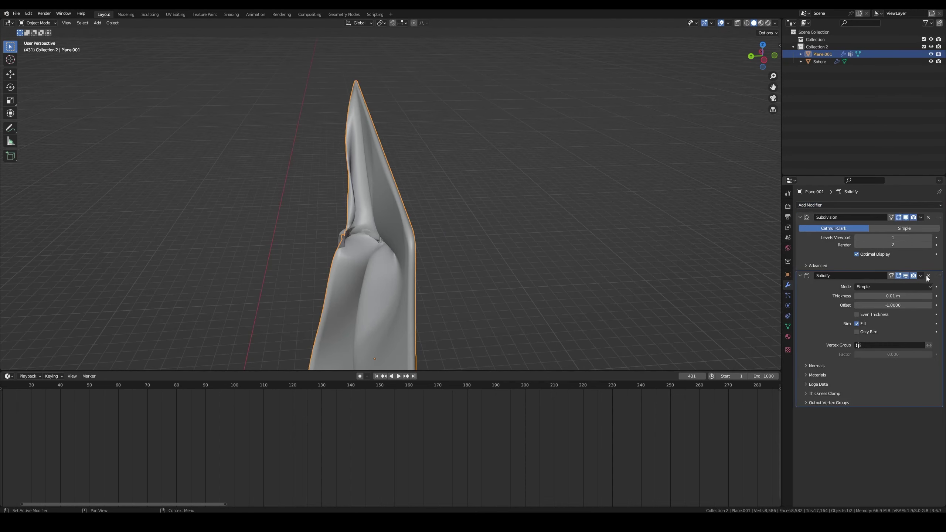
pyautogui.moveTo(938, 276); pyautogui.dragTo(938, 214)
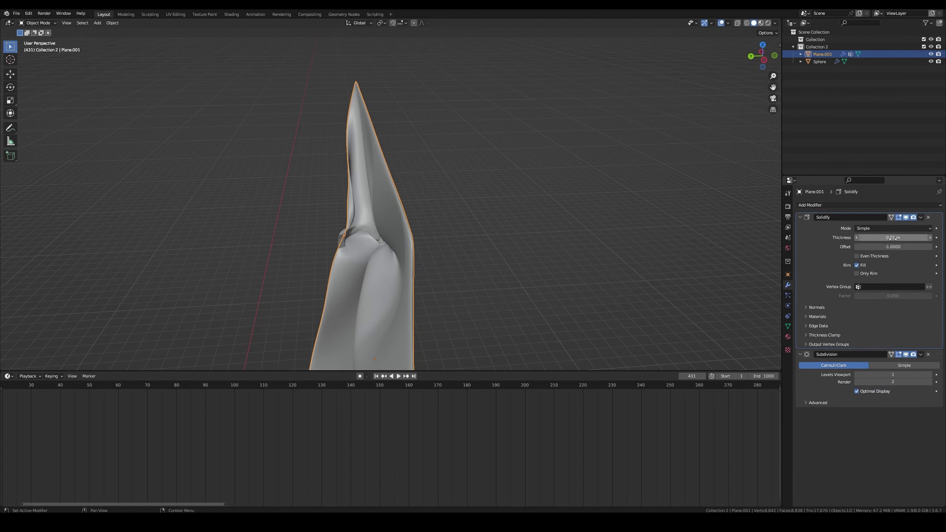
pyautogui.moveTo(895, 238); pyautogui.dragTo(901, 238)
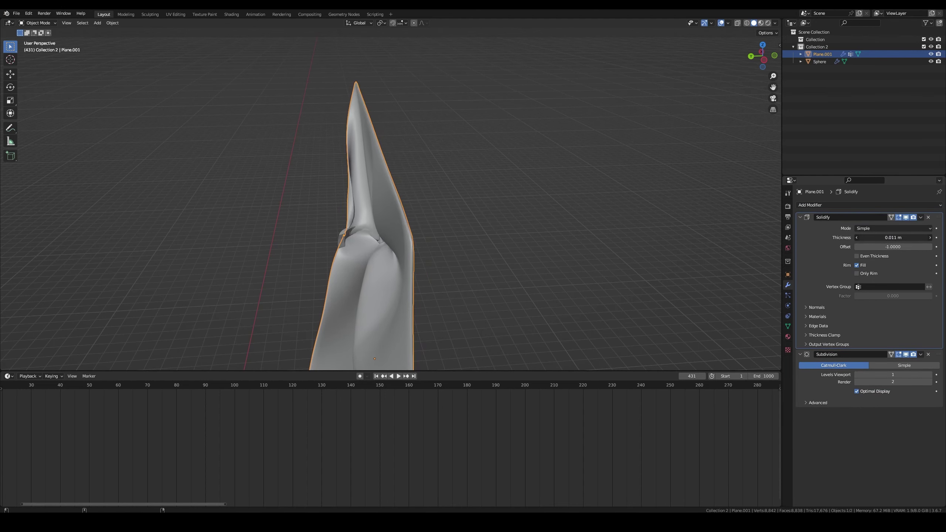
# - Orbit around the thickened curtain and select the ring band
pyautogui.moveTo(680, 226); pyautogui.dragTo(524, 193, button='middle')
pyautogui.click(524, 192)
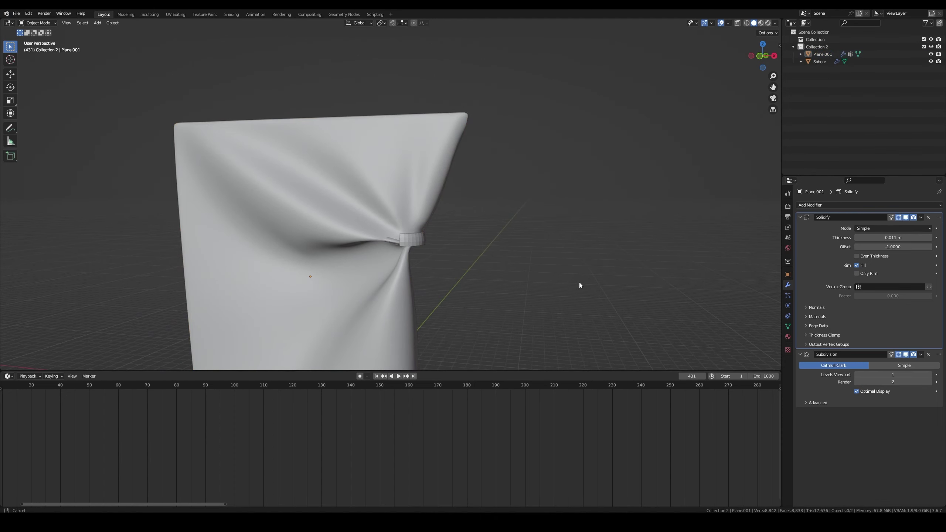
pyautogui.moveTo(579, 285)
pyautogui.mouseDown(button='middle')
pyautogui.moveTo(521, 184)
pyautogui.moveTo(397, 185)
pyautogui.moveTo(470, 198)
pyautogui.moveTo(474, 125)
pyautogui.moveTo(431, 187)
pyautogui.mouseUp(button='middle')
pyautogui.click(397, 185)
pyautogui.click(441, 165)
pyautogui.rightClick(442, 164)
pyautogui.click(517, 175)
pyautogui.moveTo(518, 174)
pyautogui.mouseDown(button='middle')
pyautogui.moveTo(516, 186)
pyautogui.moveTo(478, 186)
pyautogui.moveTo(520, 205)
pyautogui.mouseUp(button='middle')
pyautogui.click(478, 186)
pyautogui.moveTo(376, 153); pyautogui.dragTo(488, 183, button='middle')
pyautogui.press('Tab')
pyautogui.press('Tab')
pyautogui.press('g')
pyautogui.press('x')
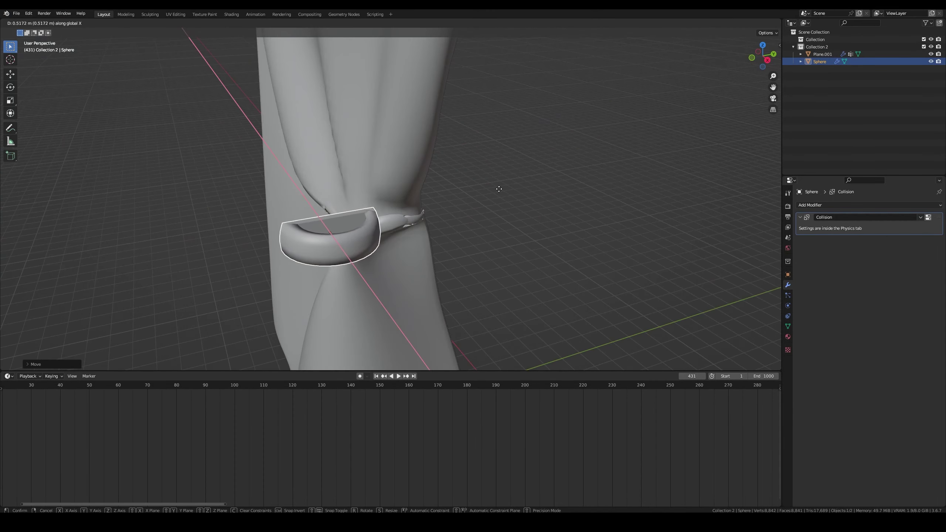
pyautogui.press('Escape')
pyautogui.press('g')
pyautogui.press('y')
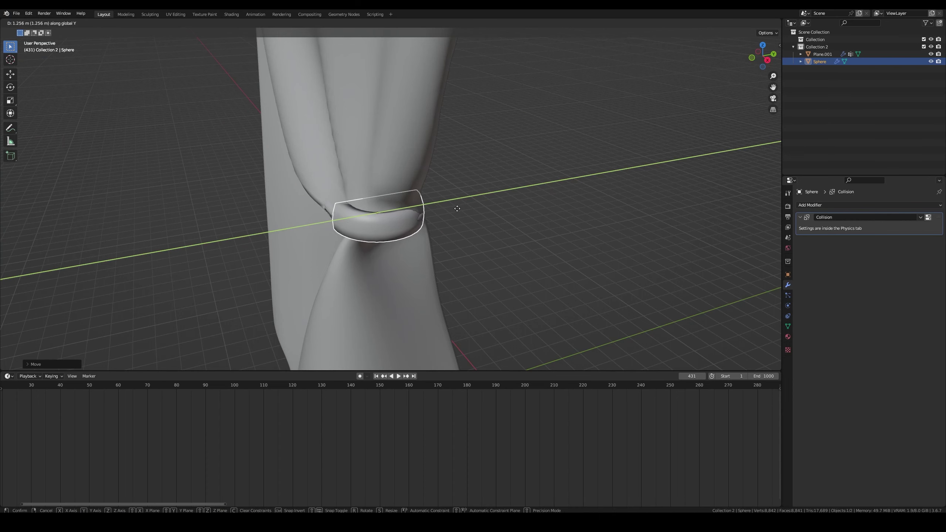
pyautogui.click(457, 208)
pyautogui.click(491, 201)
pyautogui.moveTo(490, 201)
pyautogui.mouseDown(button='middle')
pyautogui.moveTo(379, 192)
pyautogui.moveTo(467, 188)
pyautogui.moveTo(341, 173)
pyautogui.moveTo(504, 198)
pyautogui.moveTo(403, 184)
pyautogui.moveTo(495, 204)
pyautogui.moveTo(455, 218)
pyautogui.moveTo(395, 197)
pyautogui.moveTo(386, 167)
pyautogui.moveTo(399, 183)
pyautogui.moveTo(496, 152)
pyautogui.moveTo(501, 179)
pyautogui.moveTo(414, 176)
pyautogui.mouseUp(button='middle')
pyautogui.click(387, 167)
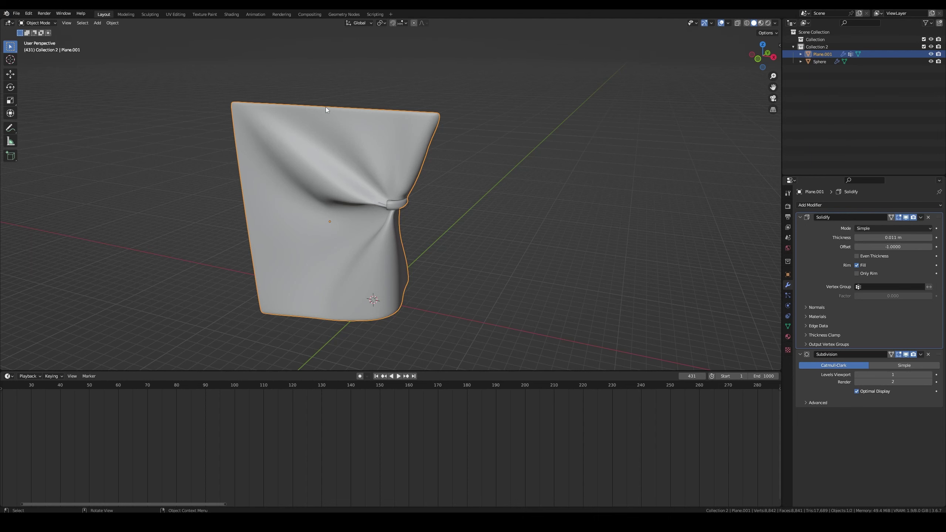
pyautogui.moveTo(325, 106); pyautogui.dragTo(399, 108, button='middle')
pyautogui.scroll(5, 441, 186)
pyautogui.click(441, 186)
pyautogui.moveTo(469, 182)
pyautogui.mouseDown(button='middle')
pyautogui.moveTo(346, 187)
pyautogui.moveTo(412, 163)
pyautogui.mouseUp(button='middle')
pyautogui.scroll(3, 412, 163)
pyautogui.scroll(-4, 339, 143)
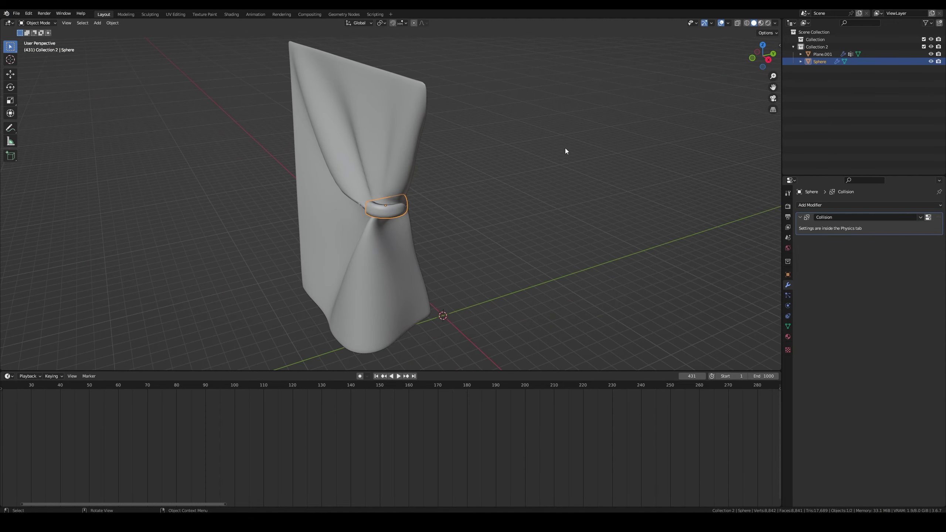
pyautogui.scroll(6, 377, 263)
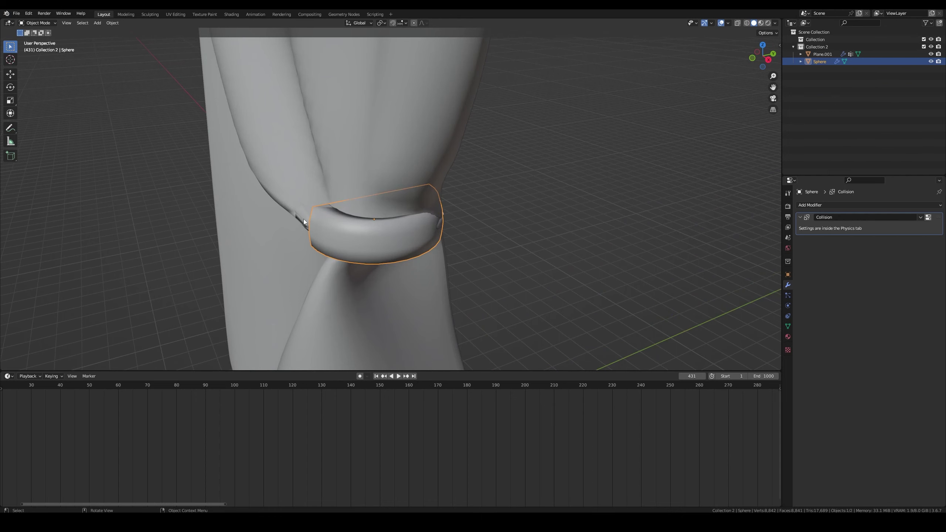
pyautogui.scroll(-4, 325, 213)
pyautogui.moveTo(325, 213)
pyautogui.mouseDown(button='middle')
pyautogui.moveTo(497, 225)
pyautogui.moveTo(487, 216)
pyautogui.moveTo(408, 217)
pyautogui.mouseUp(button='middle')
pyautogui.click(539, 209)
pyautogui.scroll(-2, 537, 209)
pyautogui.scroll(3, 394, 222)
pyautogui.click(381, 225)
pyautogui.scroll(2, 423, 242)
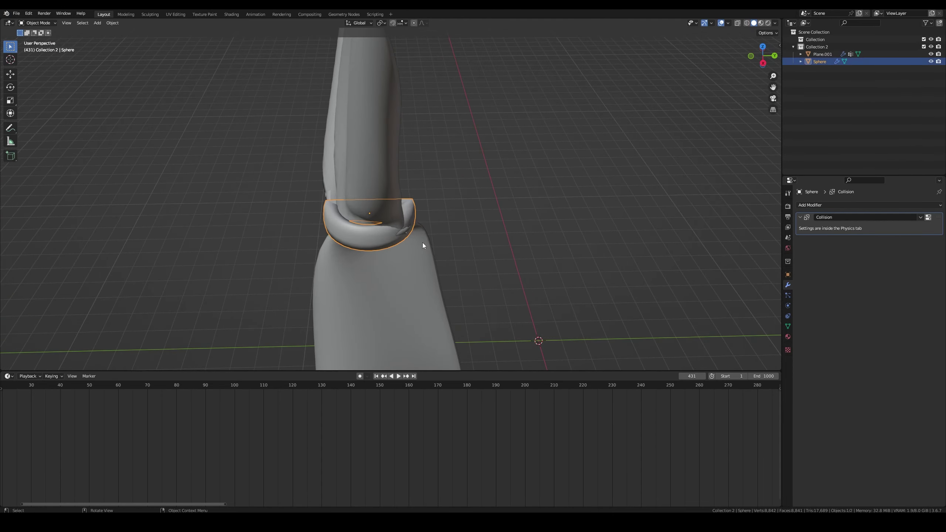
pyautogui.click(484, 247)
pyautogui.moveTo(486, 241)
pyautogui.mouseDown(button='middle')
pyautogui.moveTo(452, 224)
pyautogui.moveTo(526, 227)
pyautogui.moveTo(542, 252)
pyautogui.mouseUp(button='middle')
pyautogui.click(444, 194)
pyautogui.scroll(-2, 444, 193)
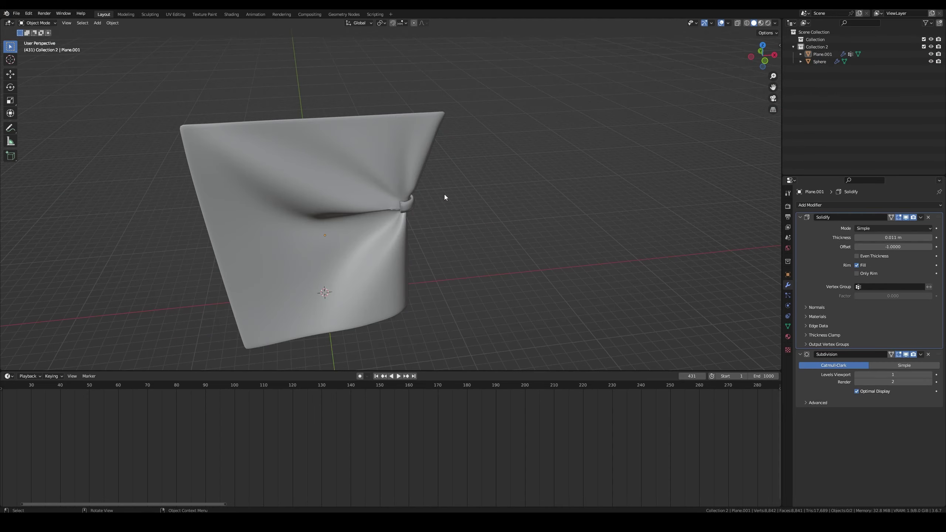
pyautogui.moveTo(444, 197)
pyautogui.mouseDown(button='middle')
pyautogui.moveTo(394, 216)
pyautogui.moveTo(431, 210)
pyautogui.moveTo(426, 227)
pyautogui.mouseUp(button='middle')
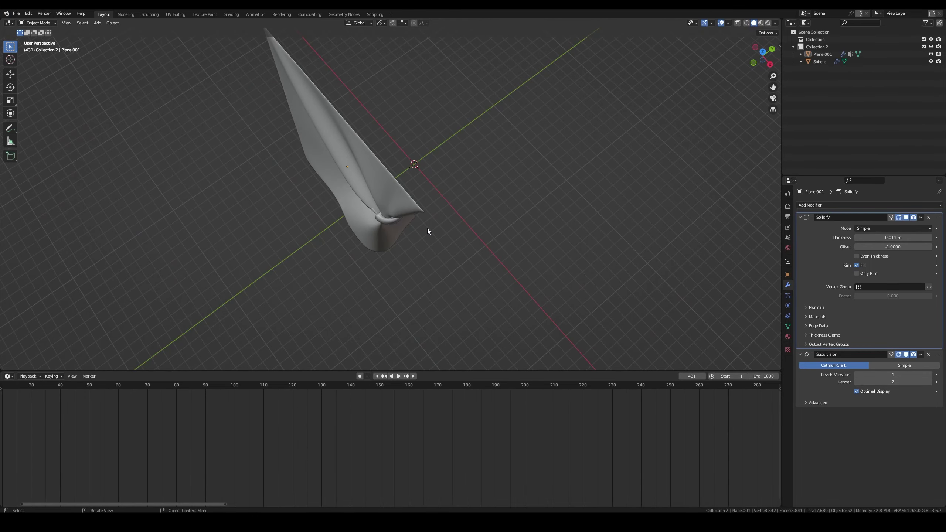